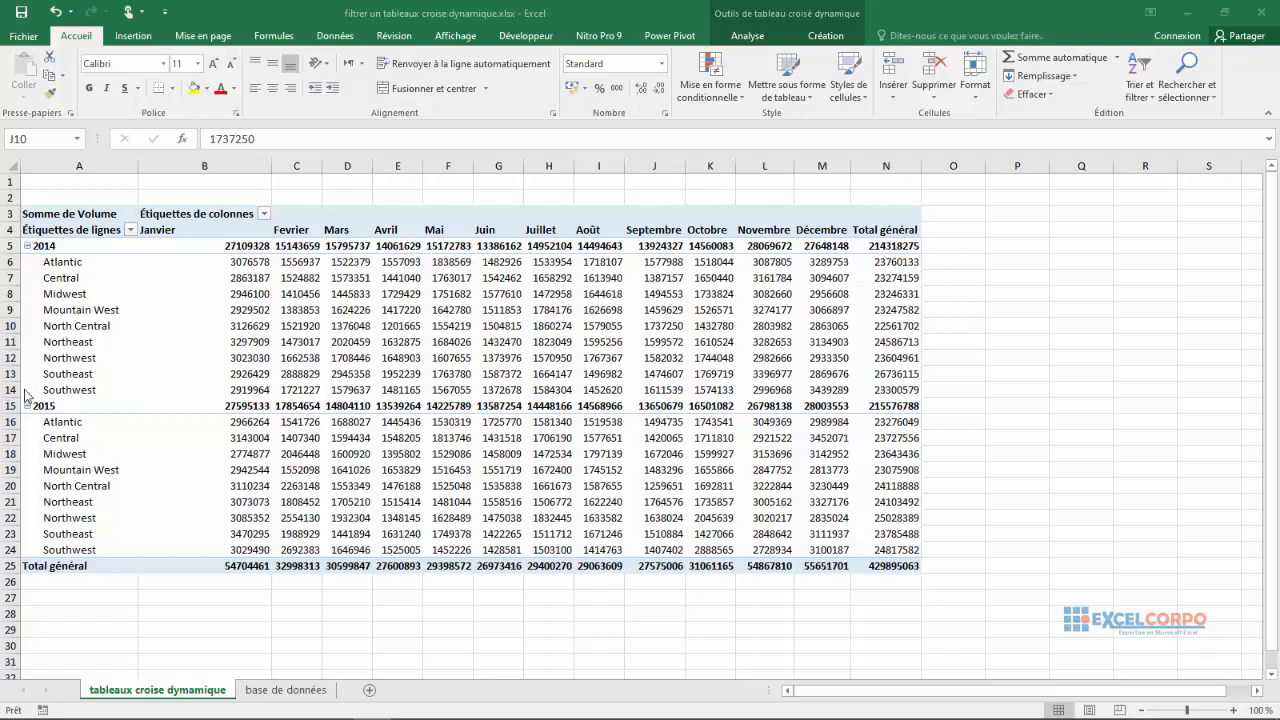
# Examine the pivot table's layout and its source data on the base de données sheet, returning to the pivot table sheet
pyautogui.click(8, 294)
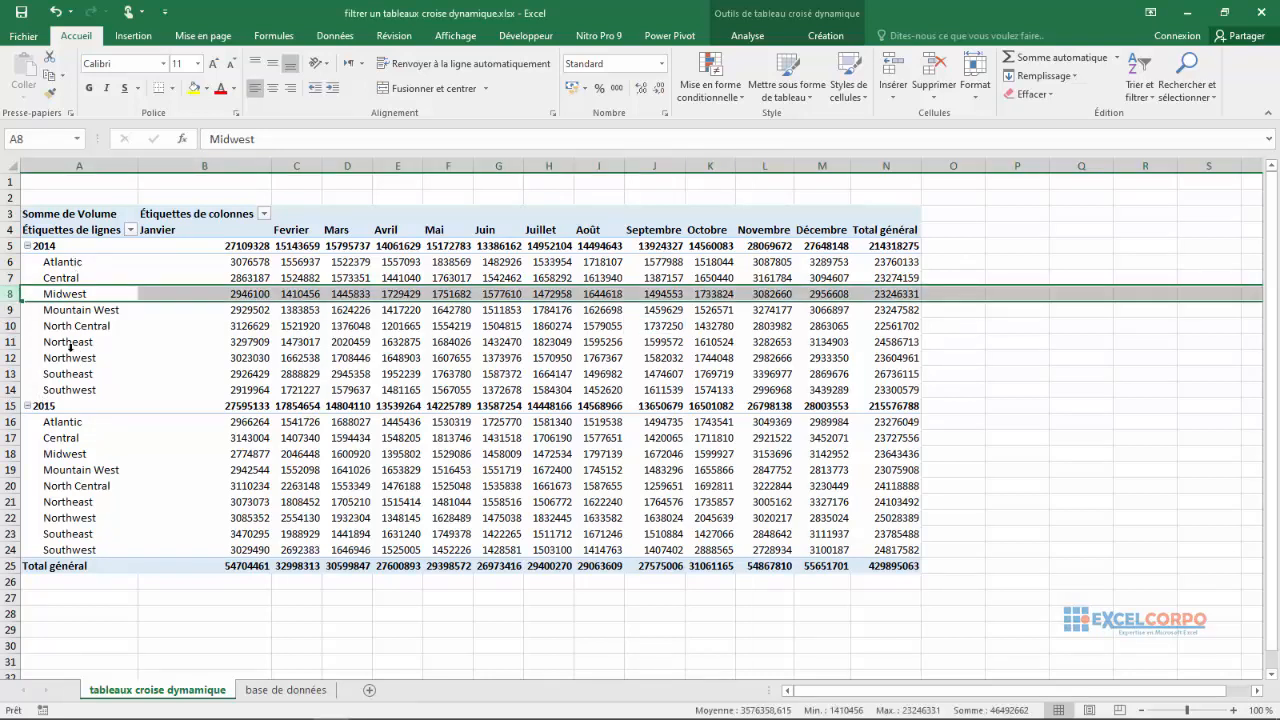
pyautogui.click(287, 420)
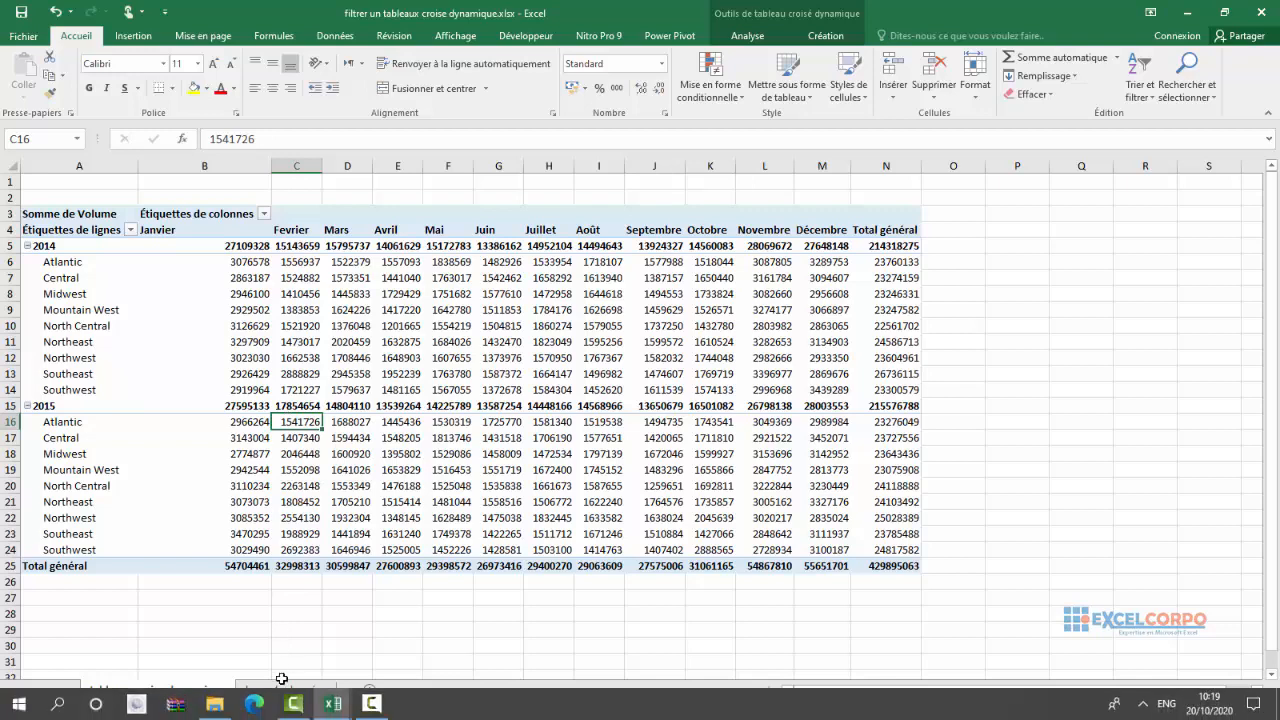
pyautogui.click(285, 689)
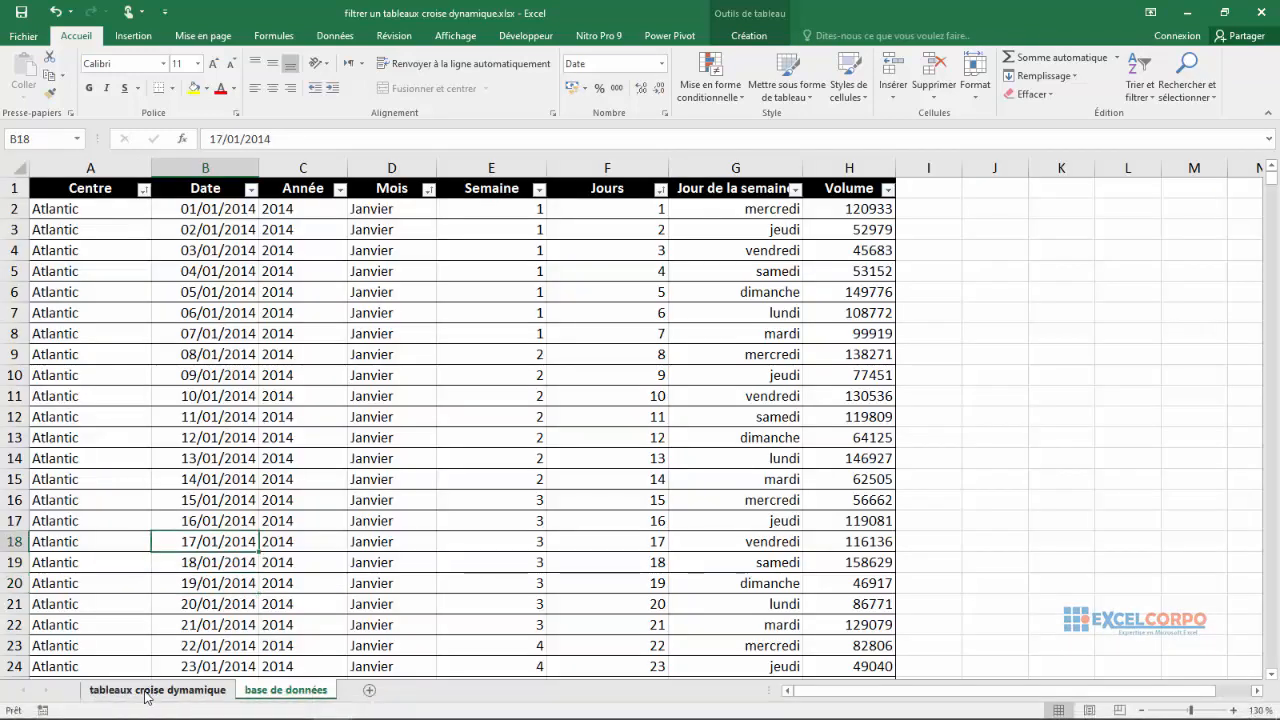
pyautogui.click(146, 690)
pyautogui.click(222, 540)
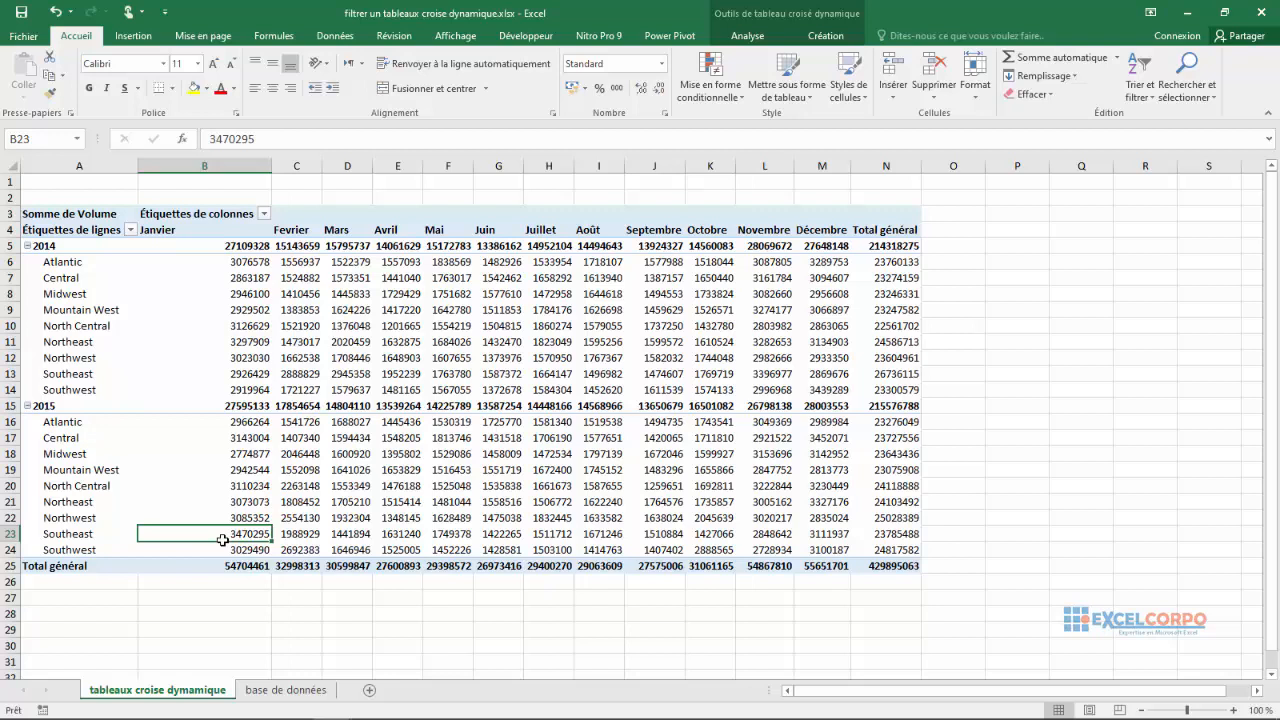
# Look through the filter choices of the row labels and column labels, and check the base de données sheet again
pyautogui.click(131, 230)
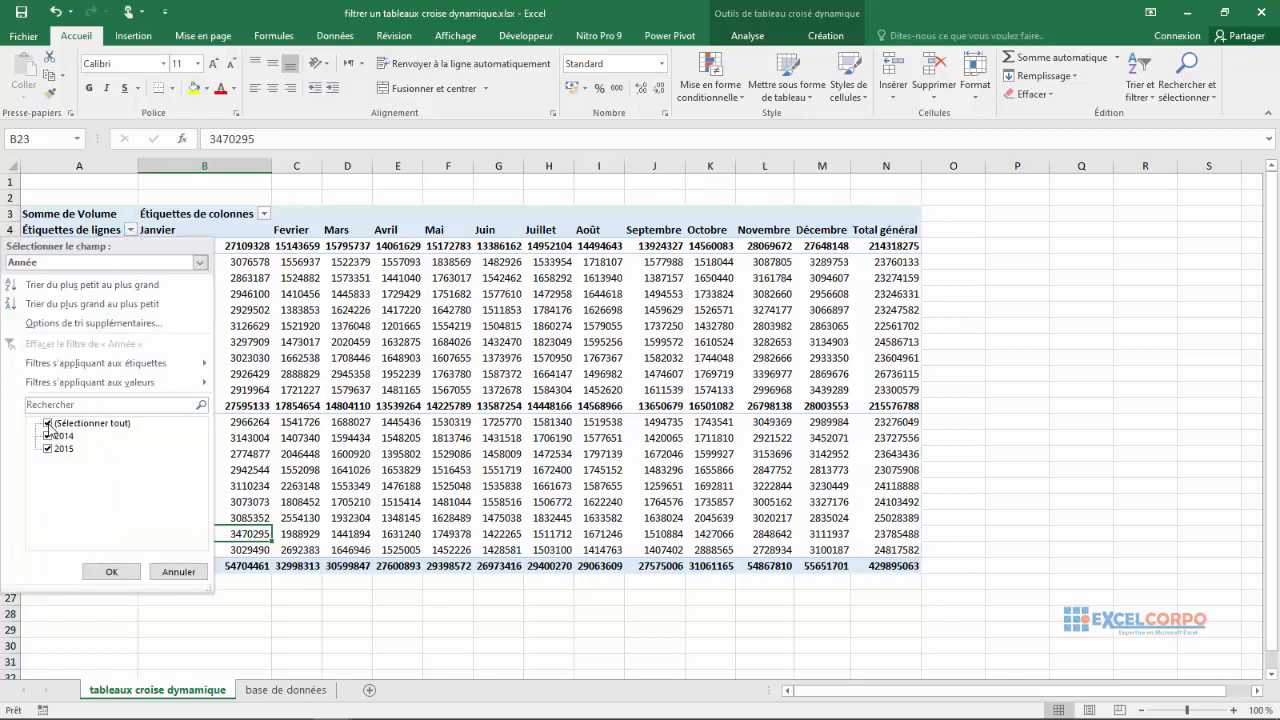
pyautogui.click(92, 575)
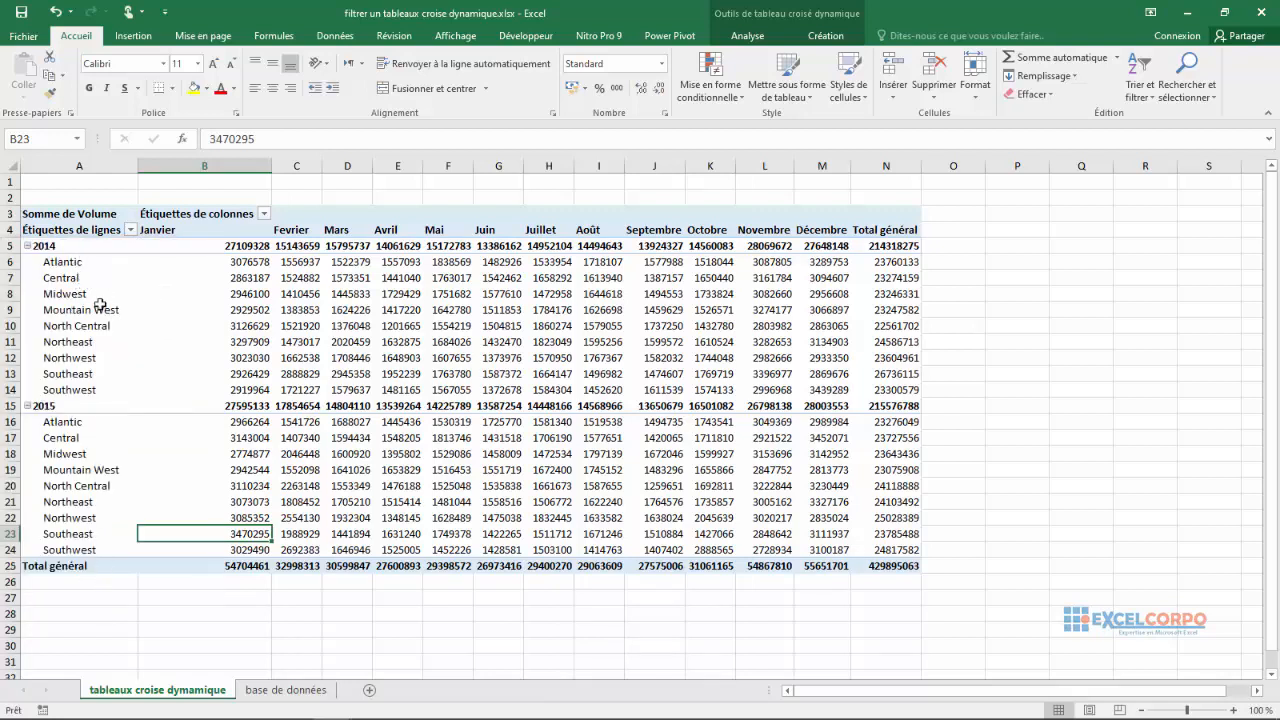
pyautogui.click(264, 215)
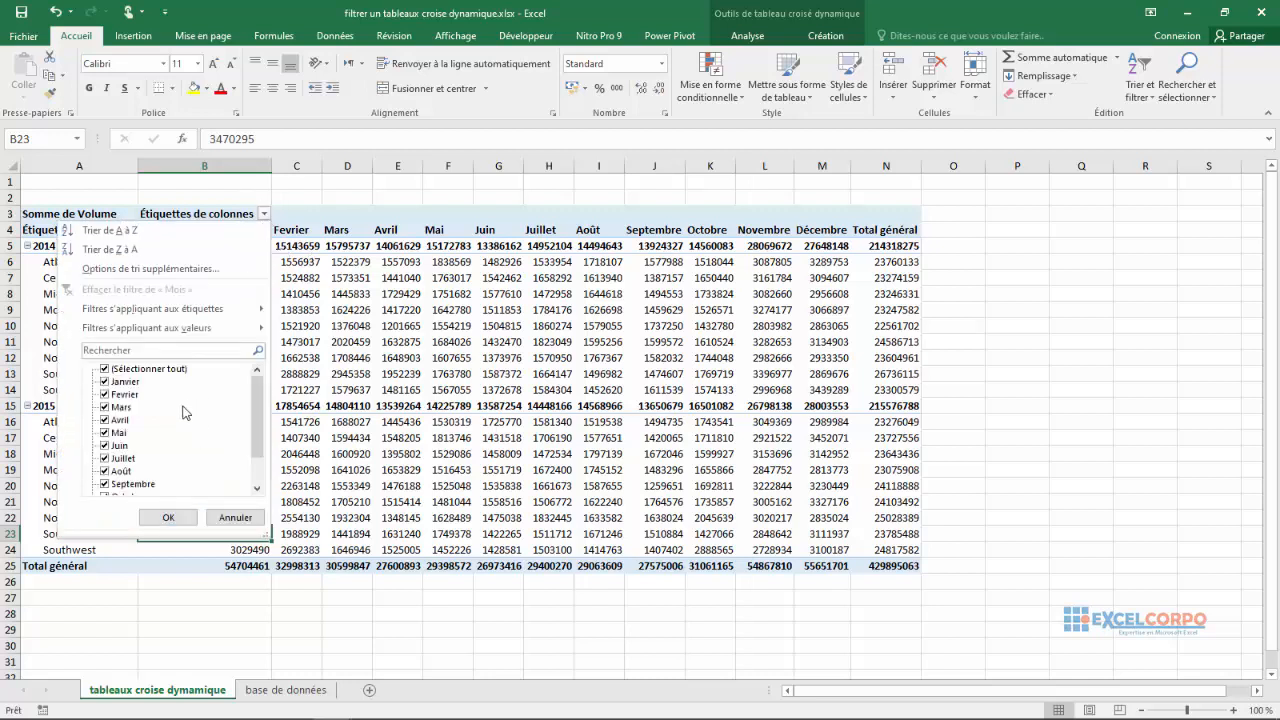
pyautogui.moveTo(261, 406)
pyautogui.mouseDown()
pyautogui.moveTo(255, 470)
pyautogui.moveTo(260, 400)
pyautogui.mouseUp()
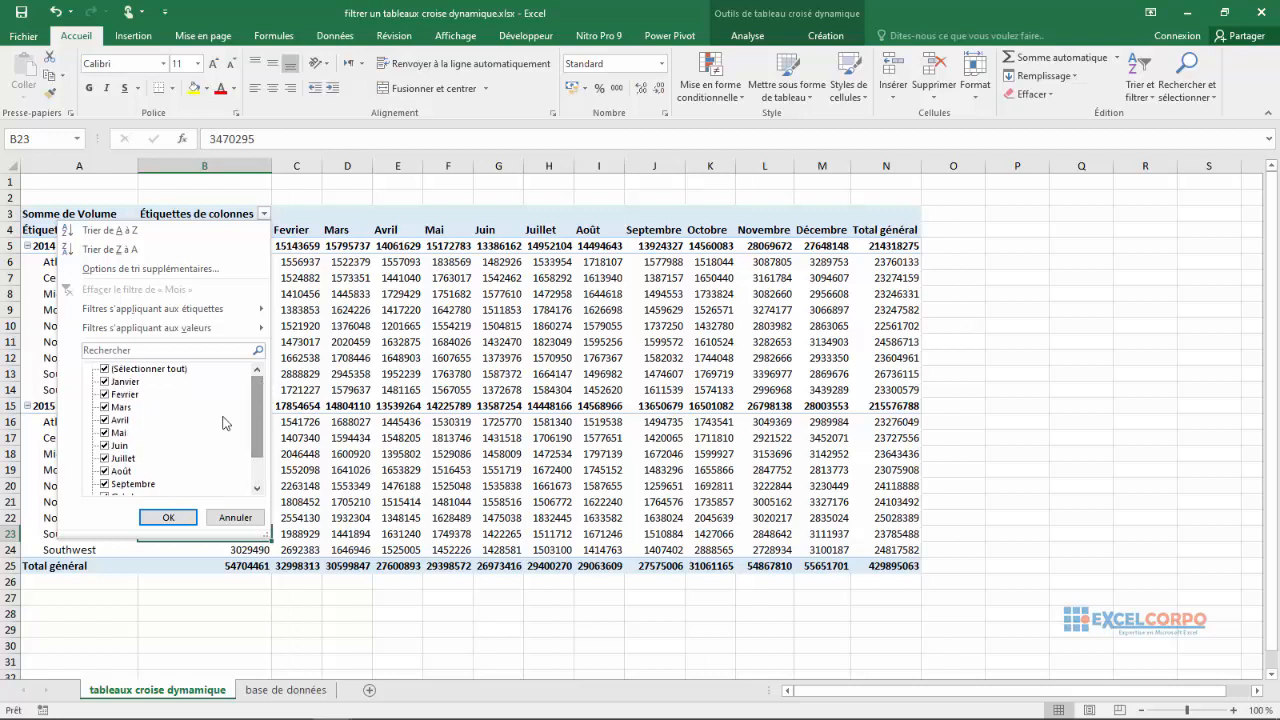
pyautogui.click(178, 518)
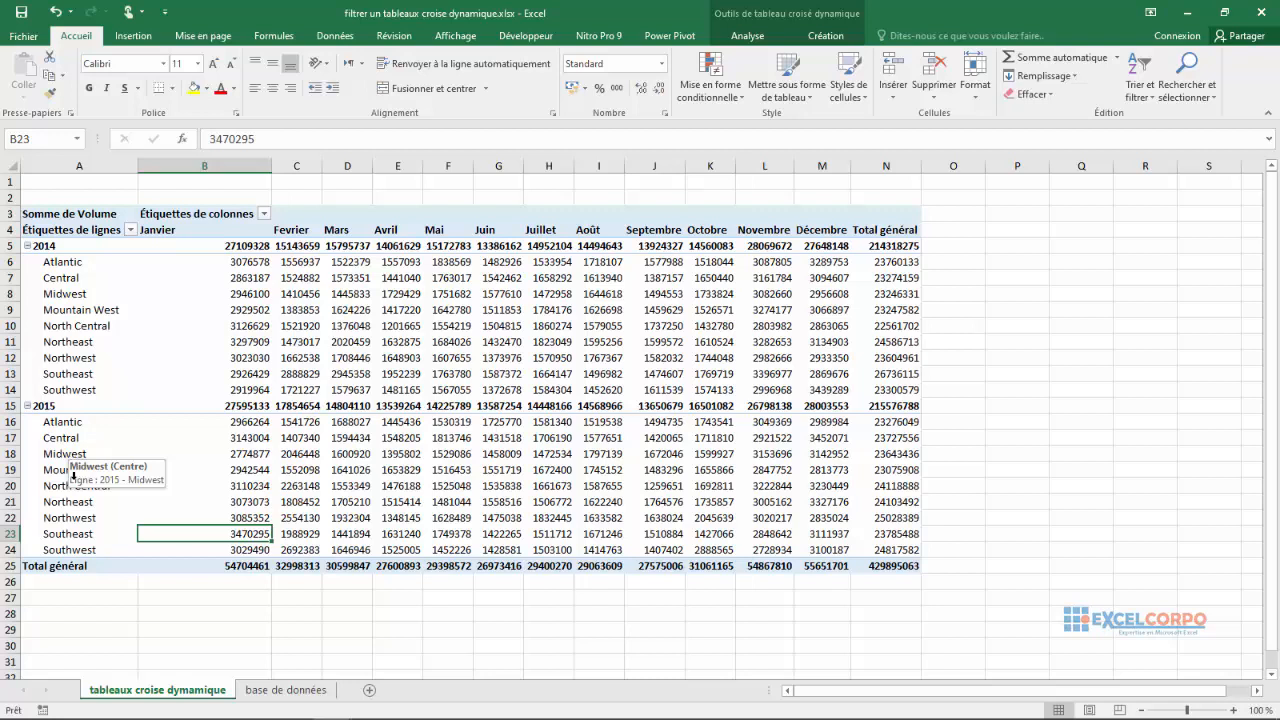
pyautogui.click(267, 689)
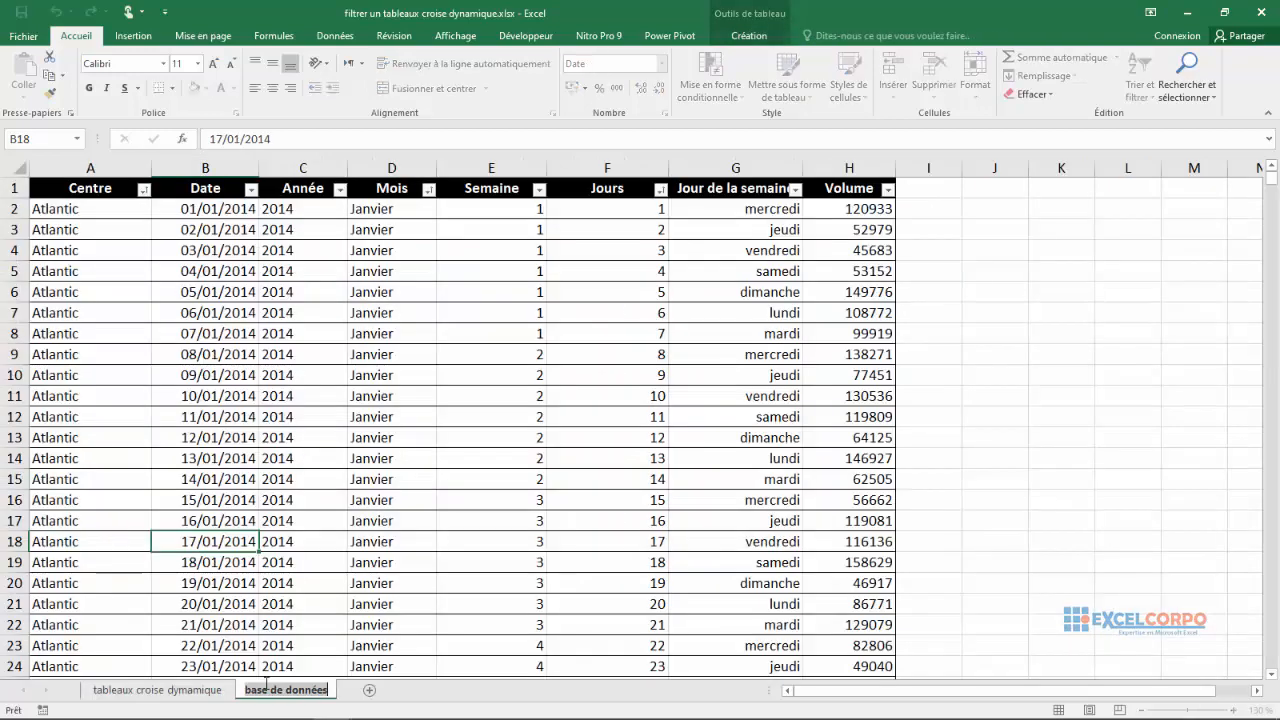
pyautogui.click(209, 690)
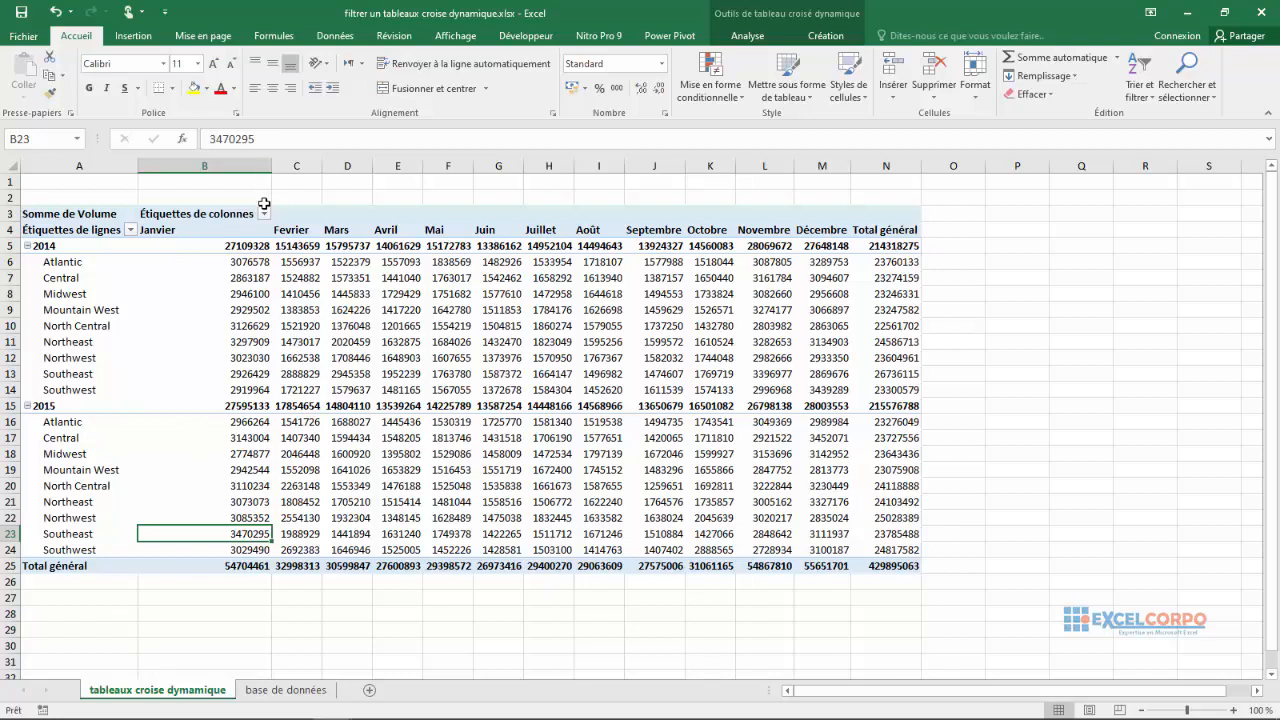
# Filter the pivot table's column labels to exclude the month Mai
pyautogui.click(264, 212)
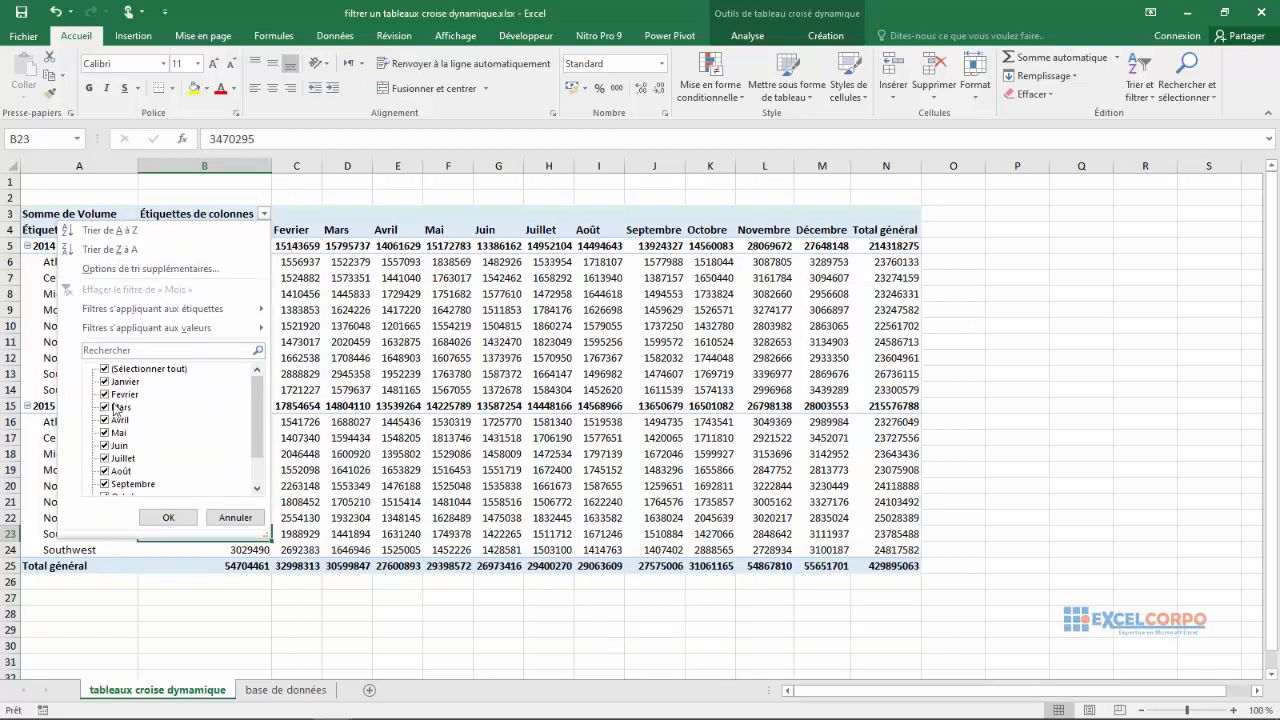
pyautogui.moveTo(118, 329)
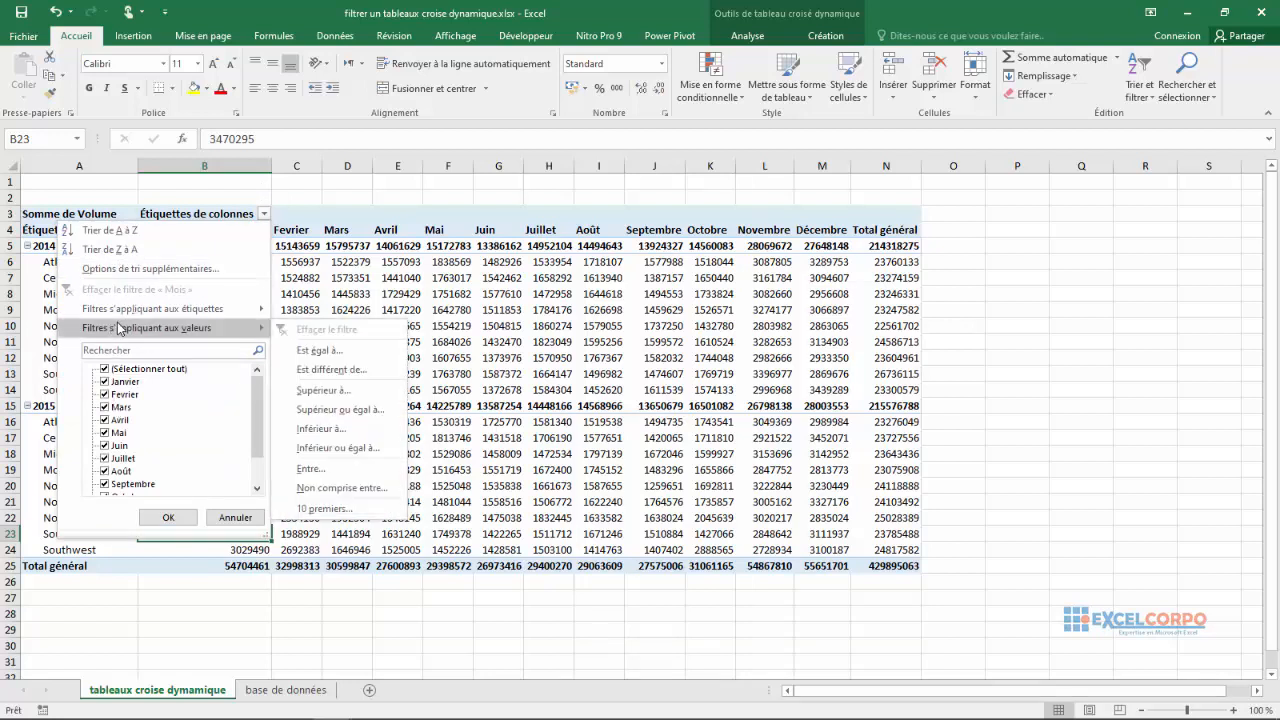
pyautogui.moveTo(175, 312)
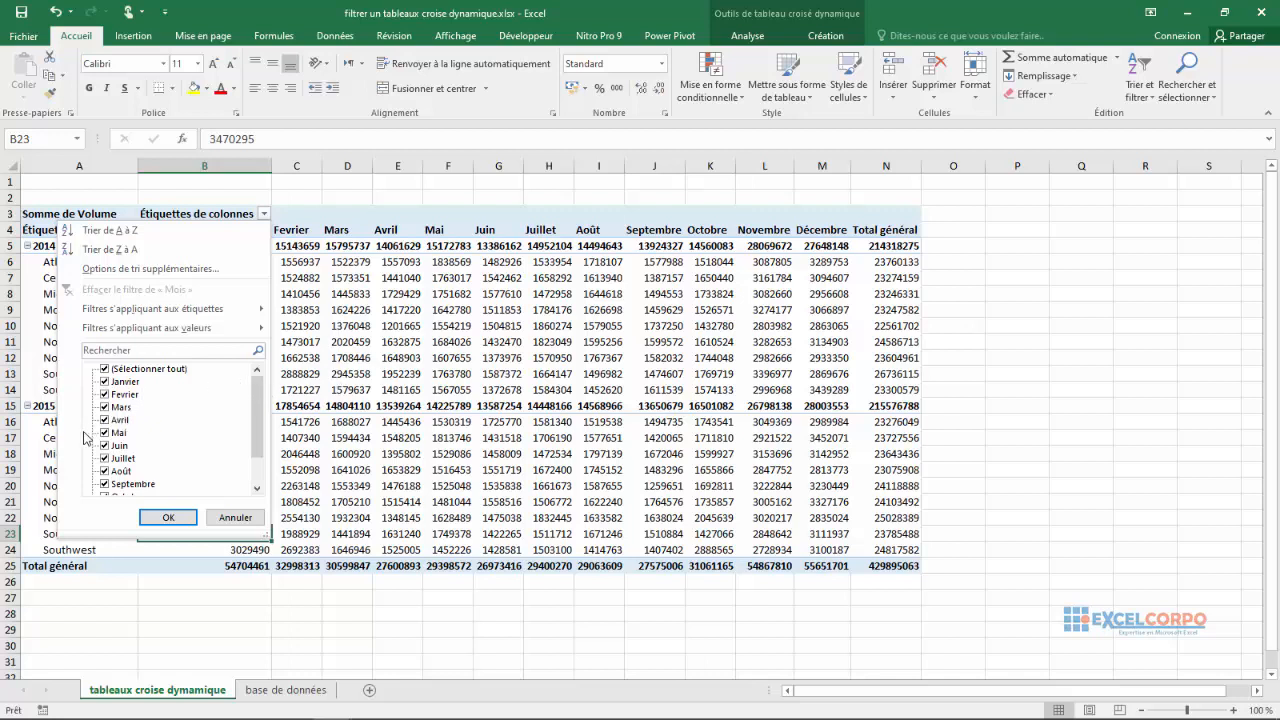
pyautogui.moveTo(258, 422); pyautogui.dragTo(268, 396)
pyautogui.click(112, 432)
pyautogui.click(170, 516)
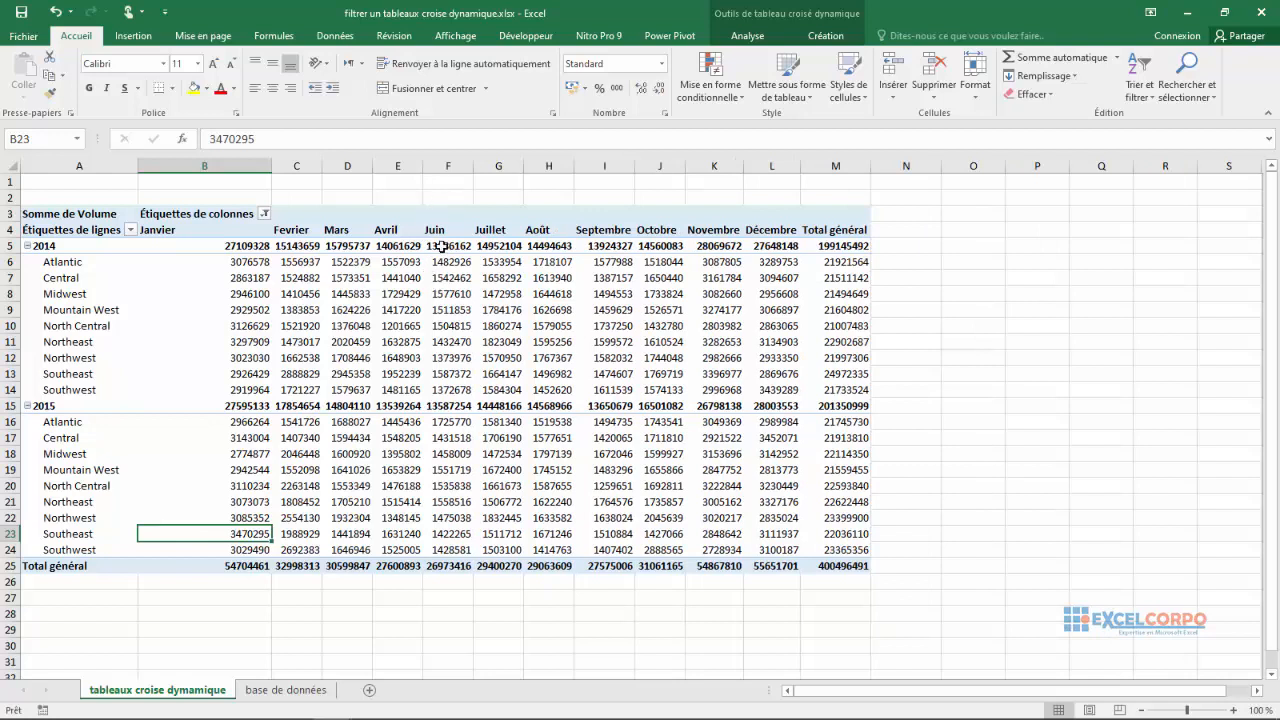
# Filter the pivot table's column labels to show only Fevrier, Mai and Juillet
pyautogui.click(264, 215)
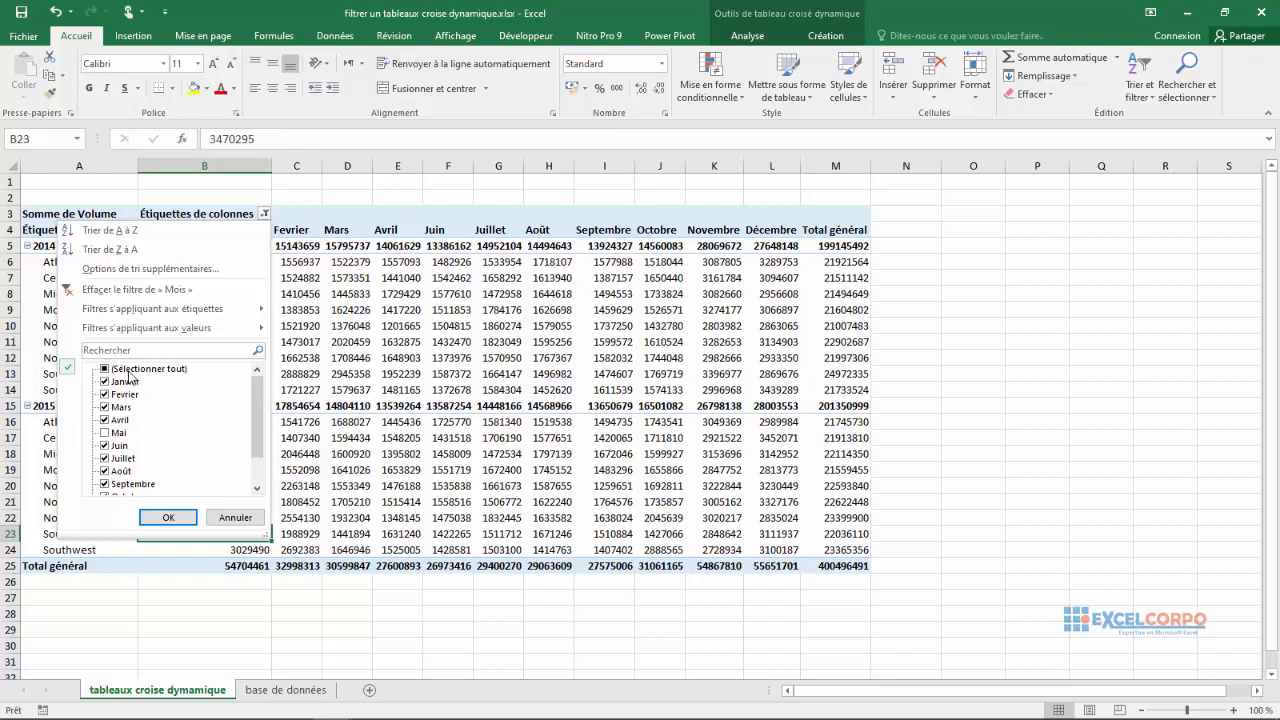
pyautogui.click(104, 369)
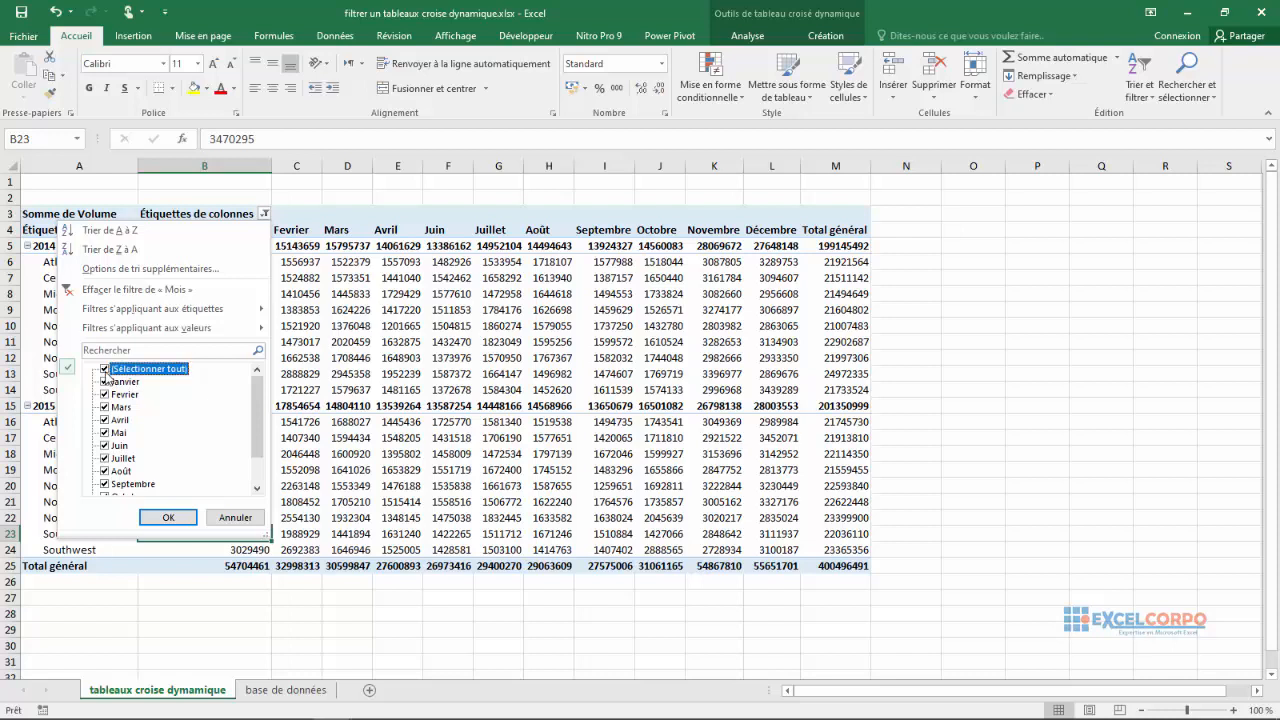
pyautogui.click(266, 213)
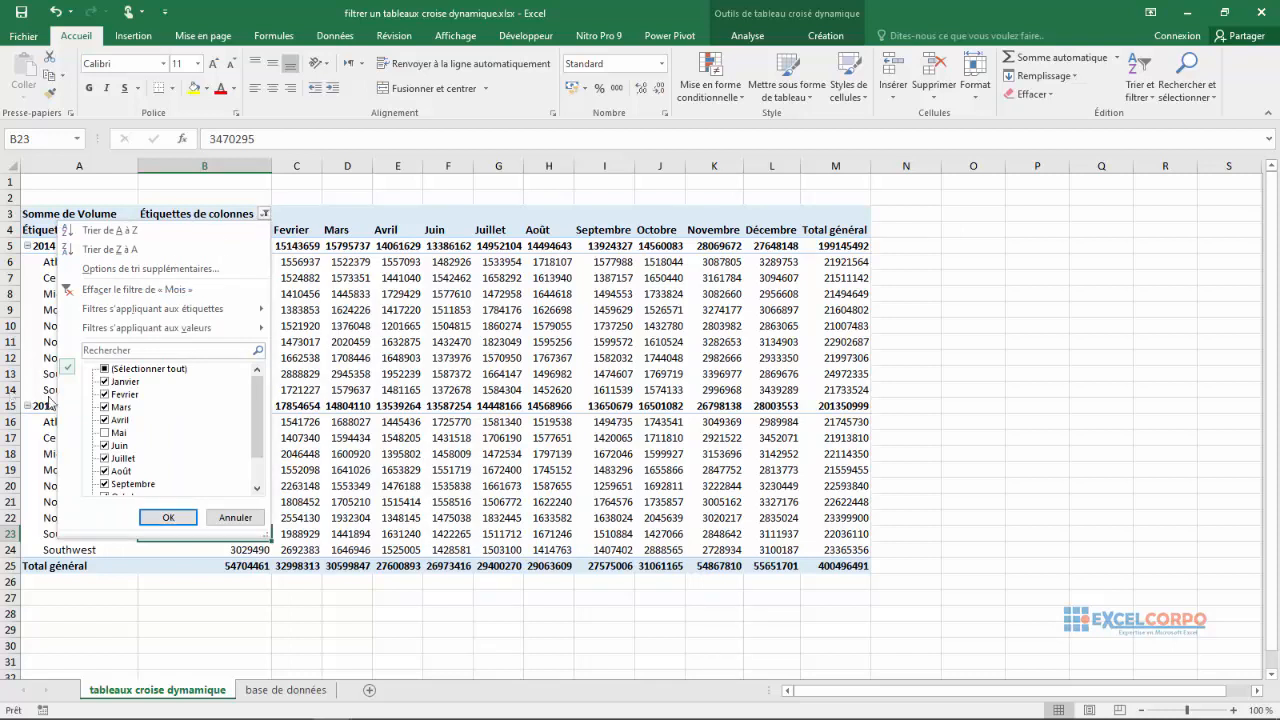
pyautogui.click(105, 370)
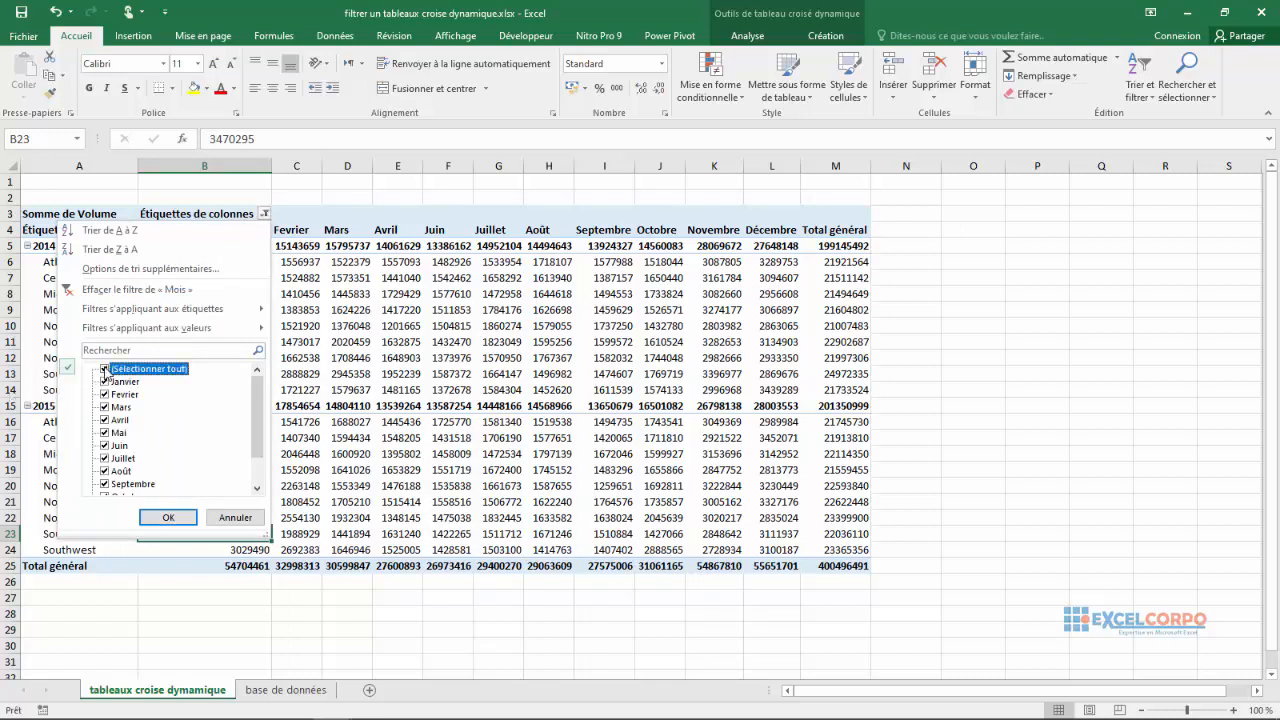
pyautogui.click(105, 370)
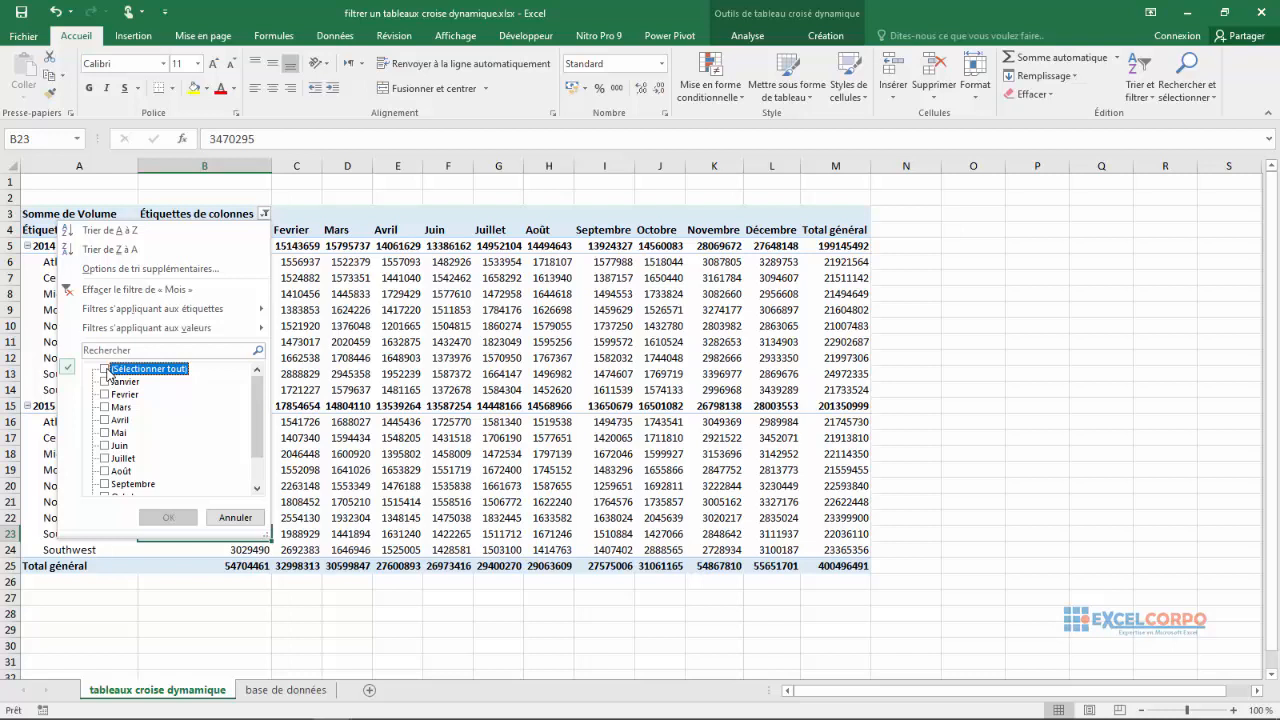
pyautogui.click(104, 394)
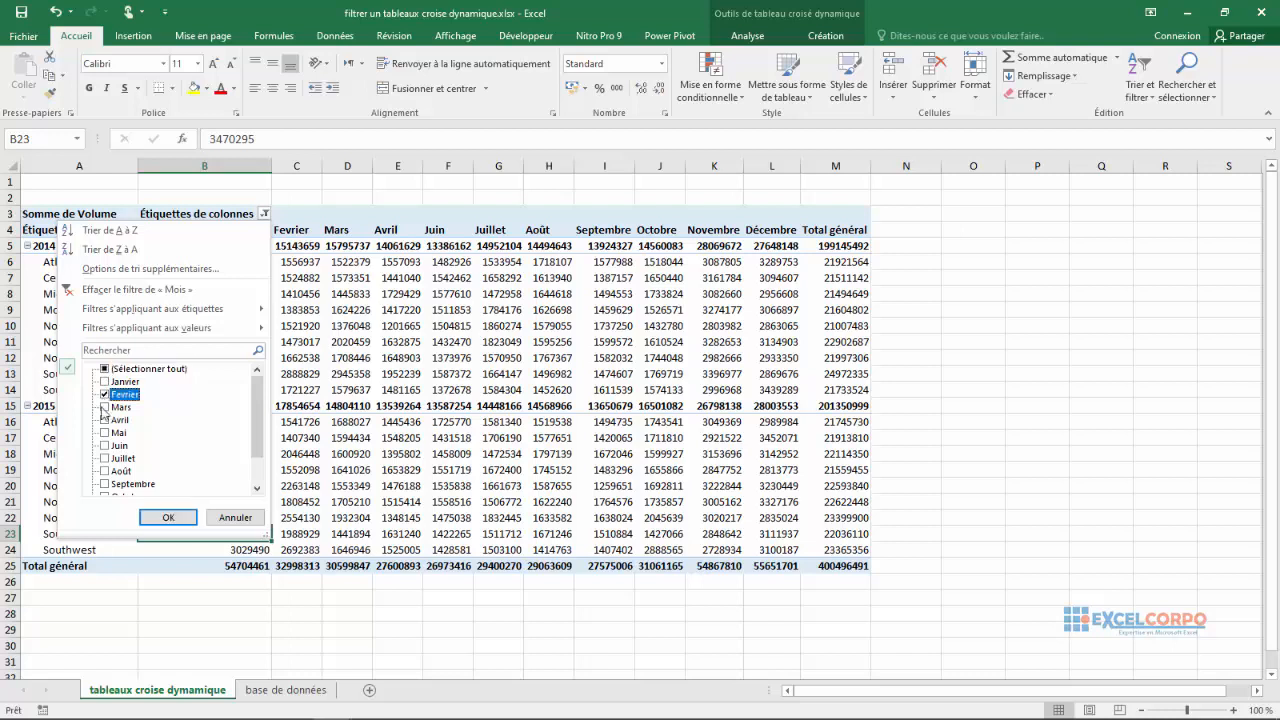
pyautogui.click(104, 432)
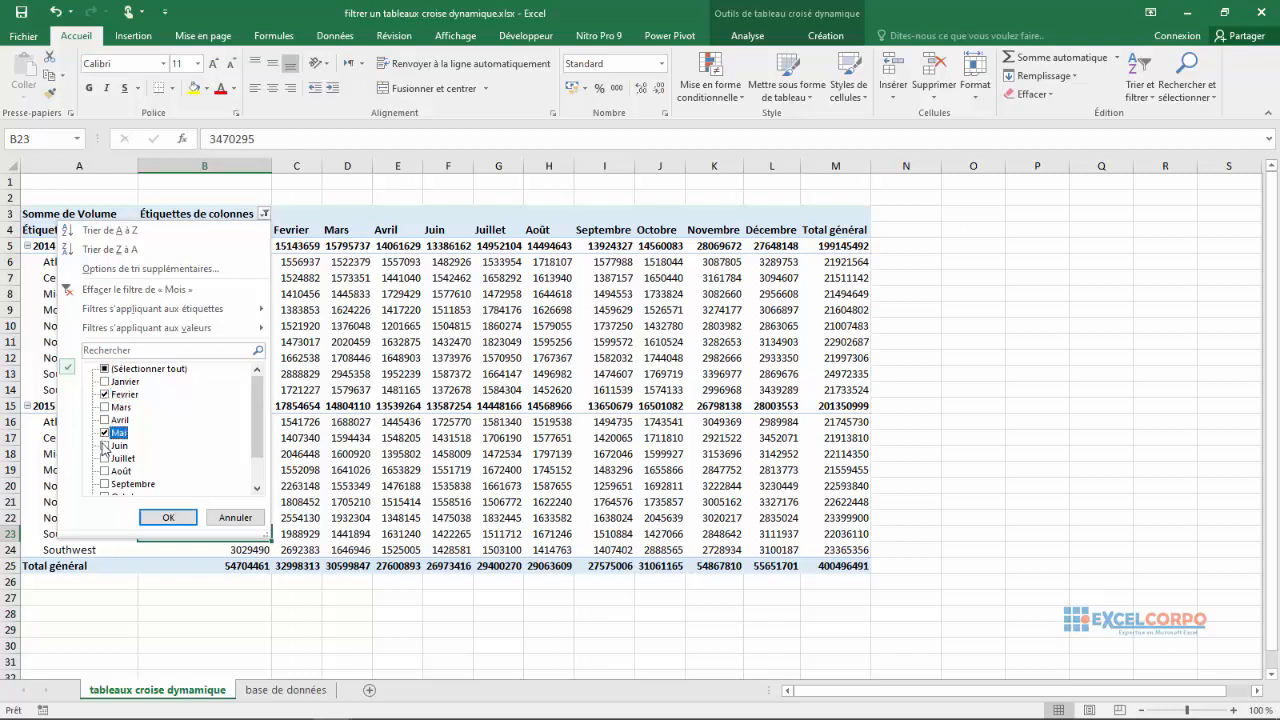
pyautogui.click(104, 458)
pyautogui.click(167, 518)
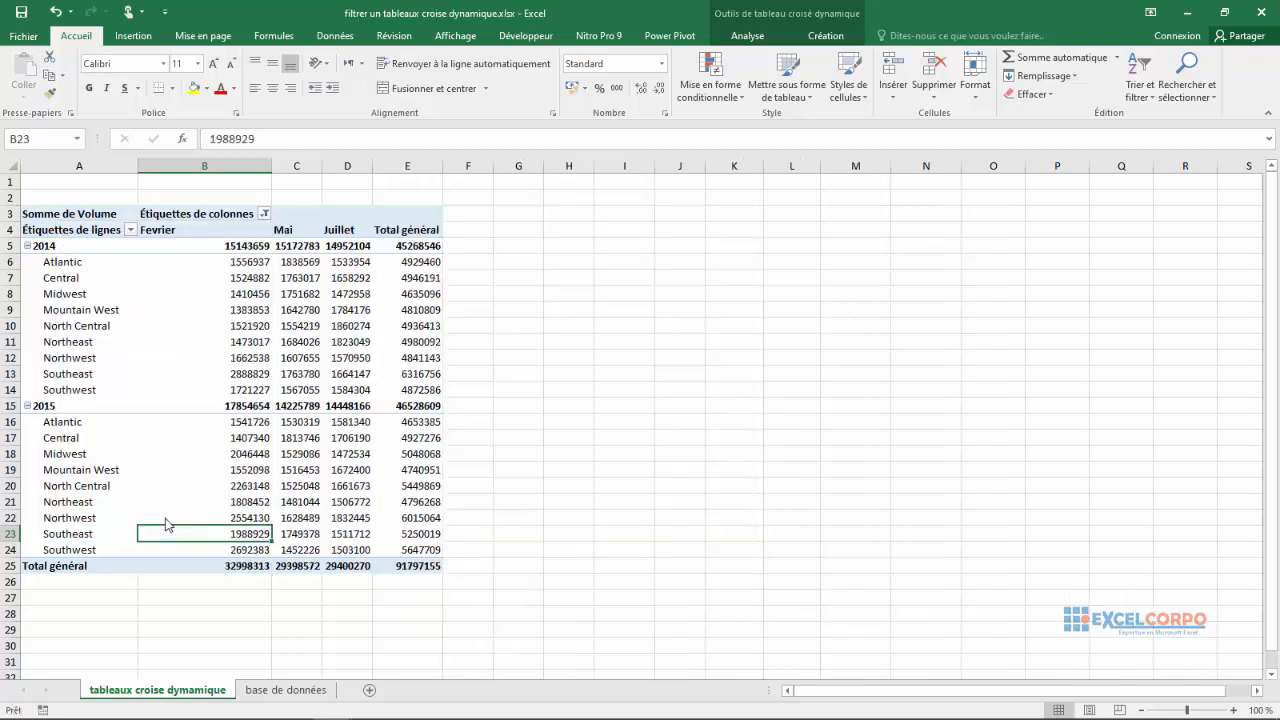
# Restore all months in the column labels filter in place of the Fevrier, Mai and Juillet selection
pyautogui.click(264, 213)
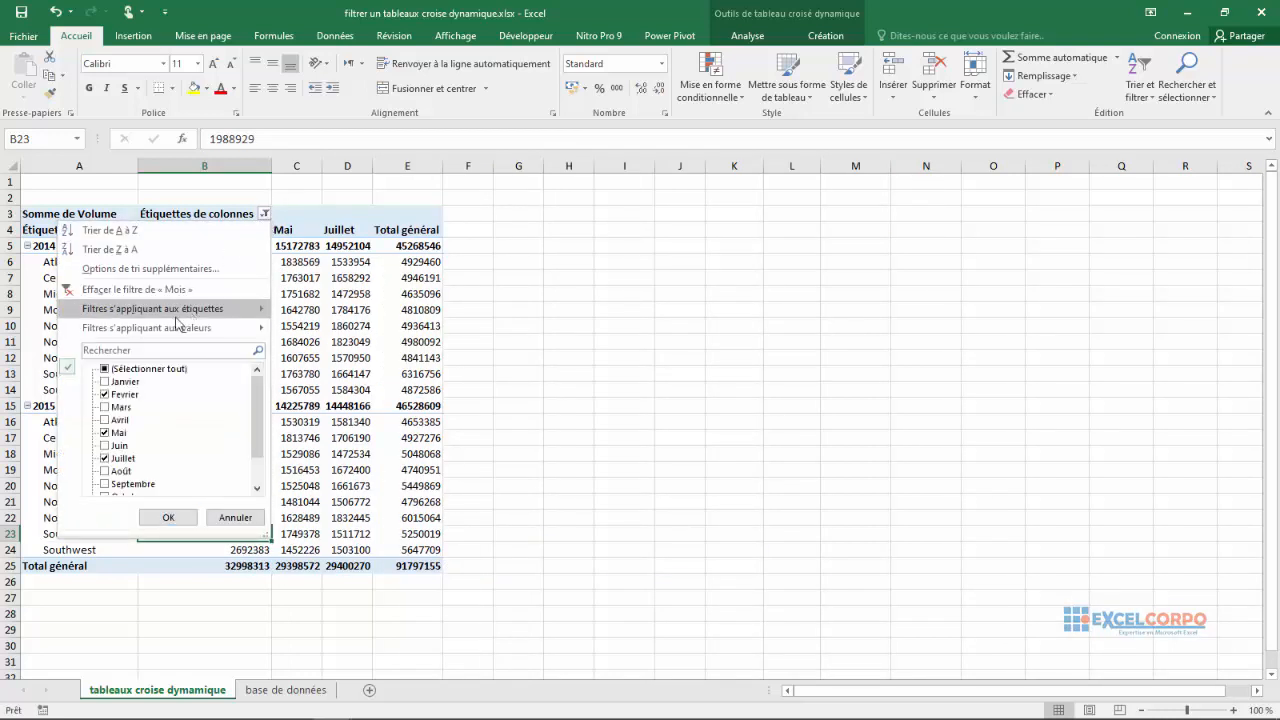
pyautogui.click(105, 369)
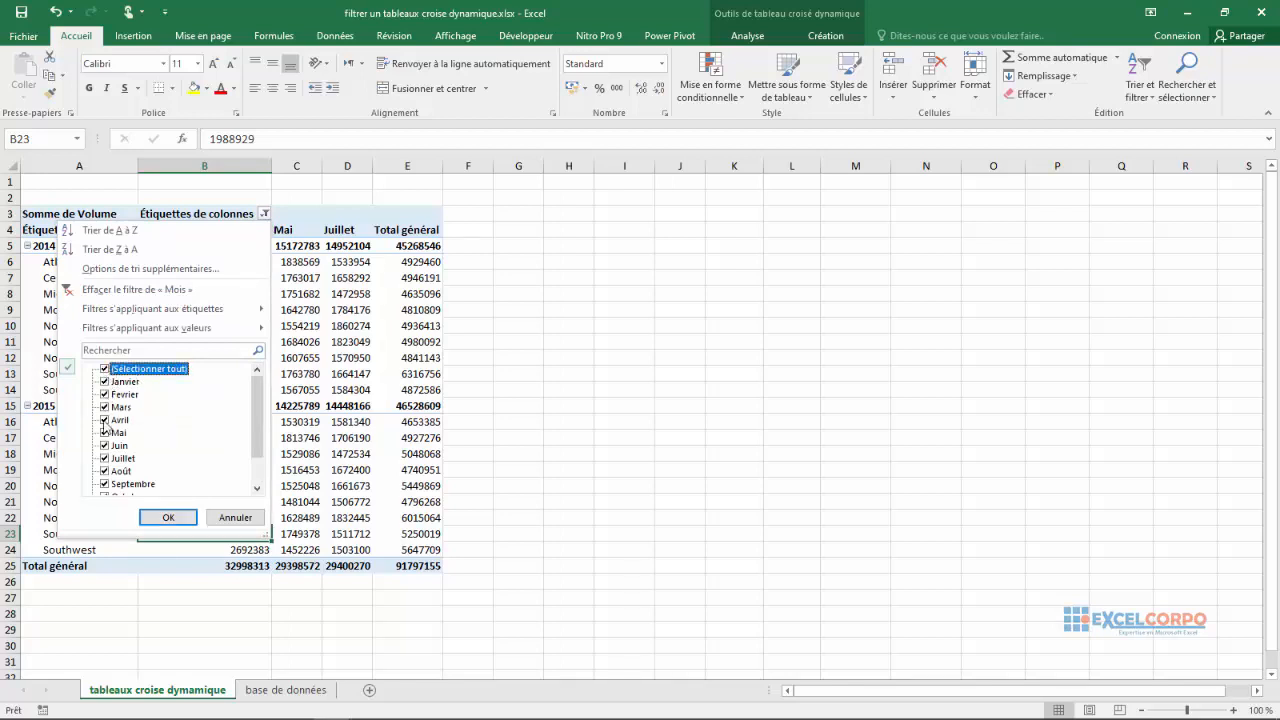
pyautogui.click(168, 518)
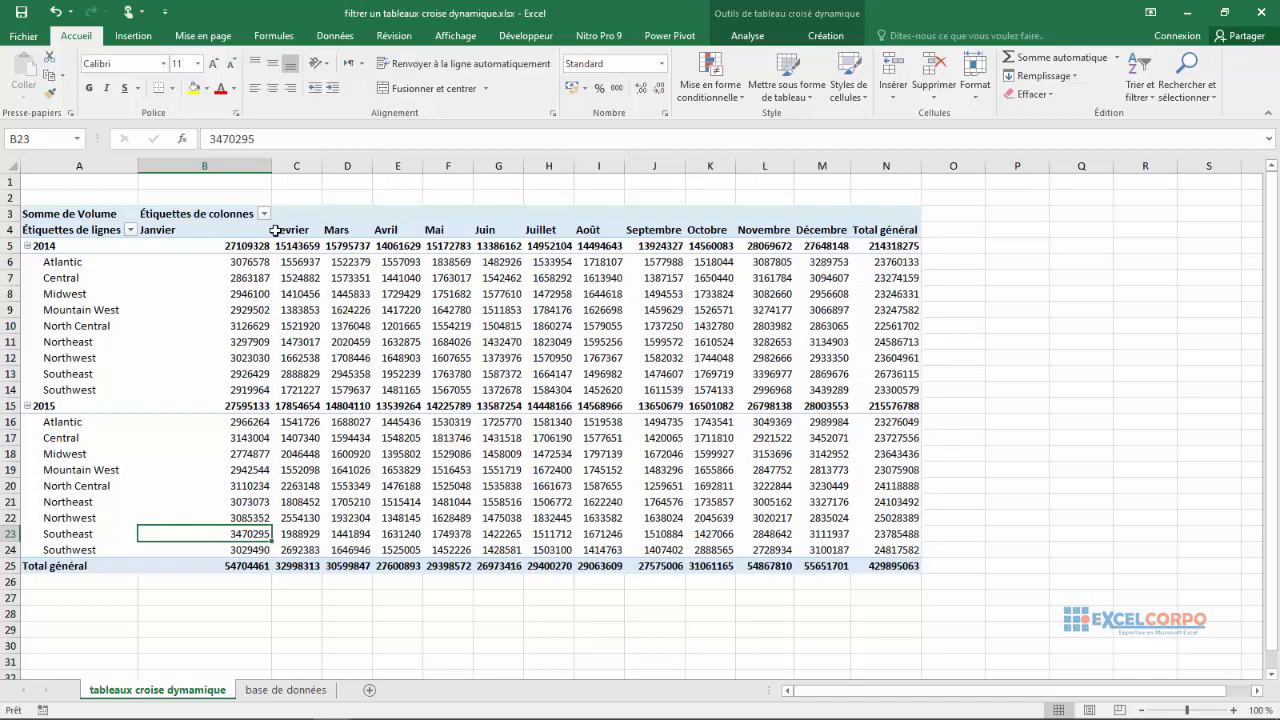
# Filter the pivot table's column labels to show only Fevrier, Juin and Août
pyautogui.click(264, 213)
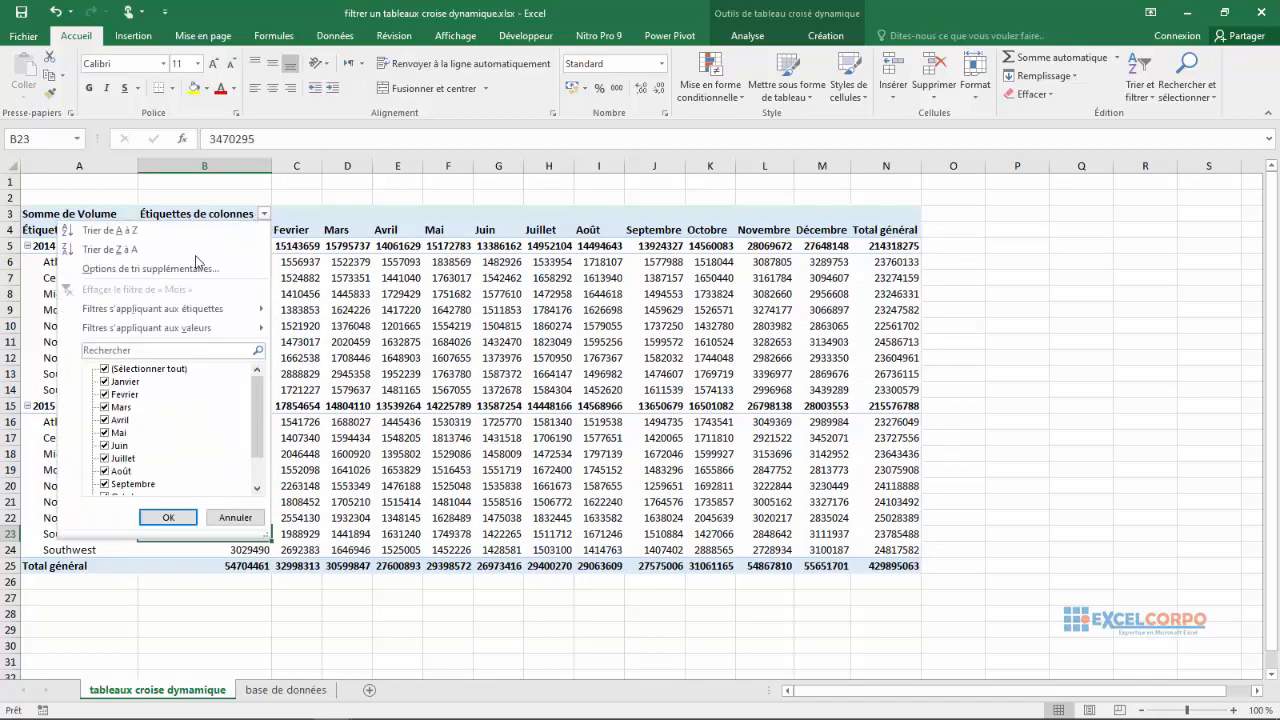
pyautogui.click(105, 369)
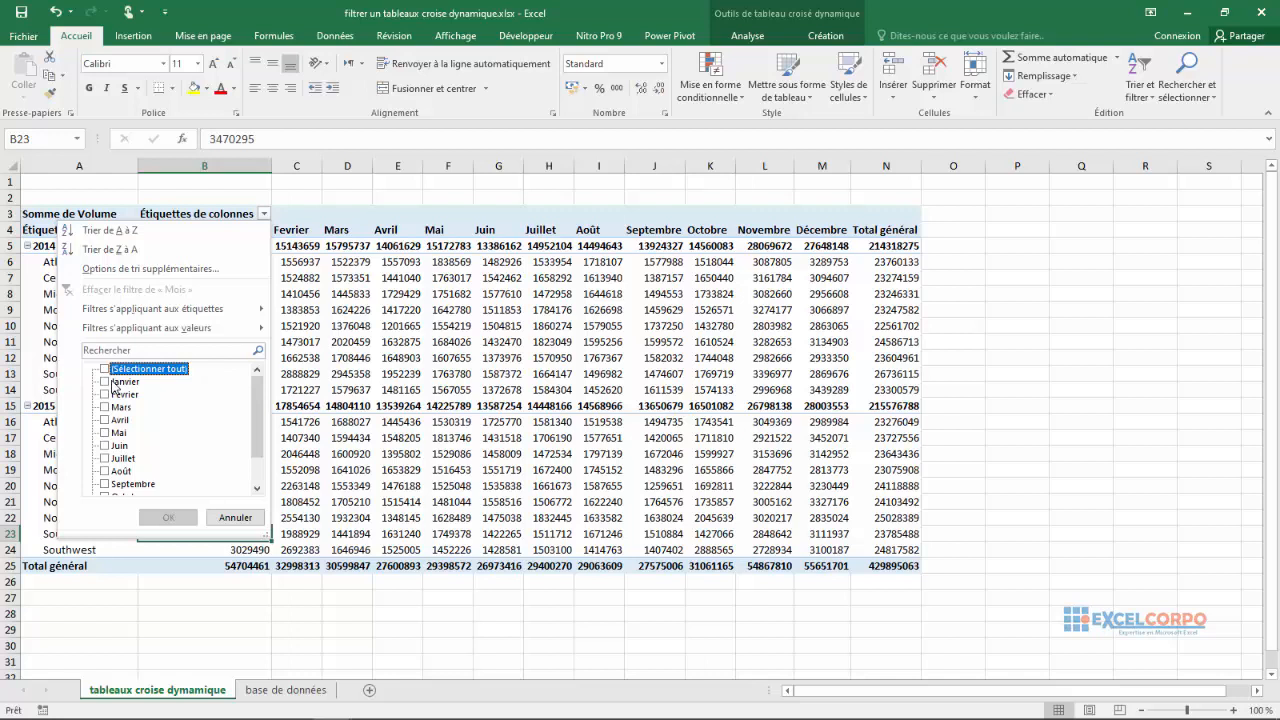
pyautogui.click(105, 394)
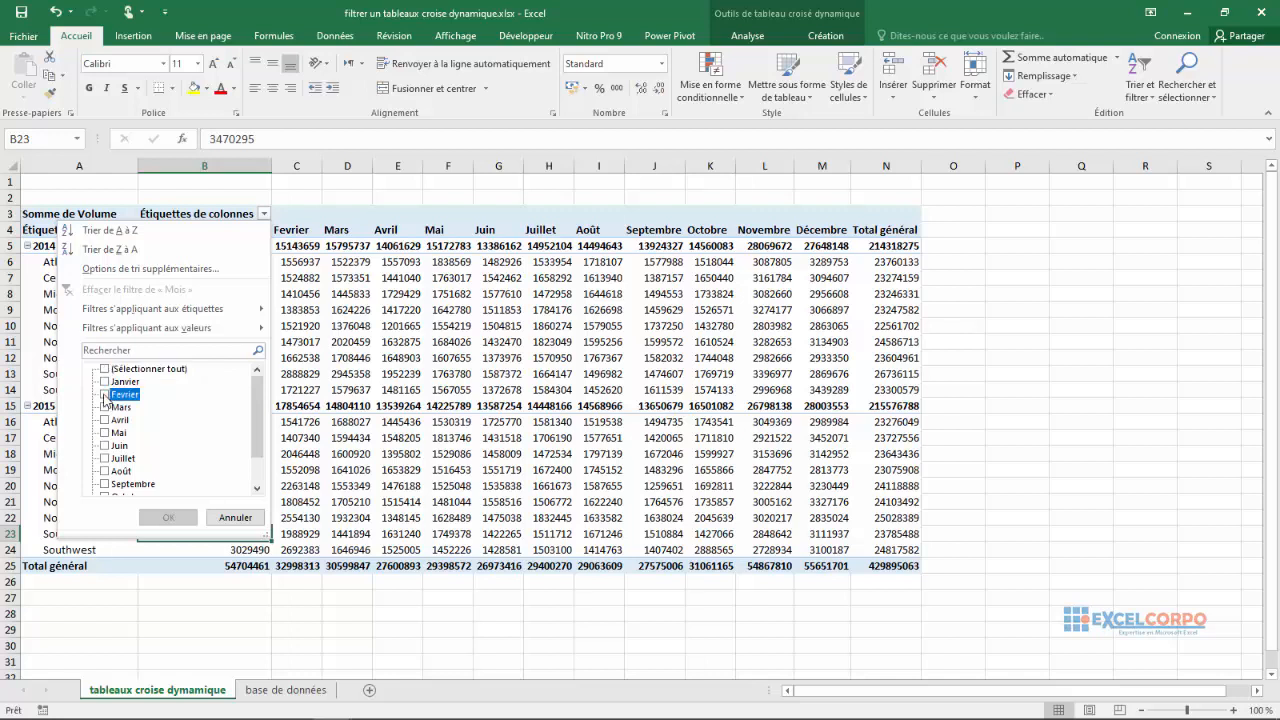
pyautogui.click(104, 446)
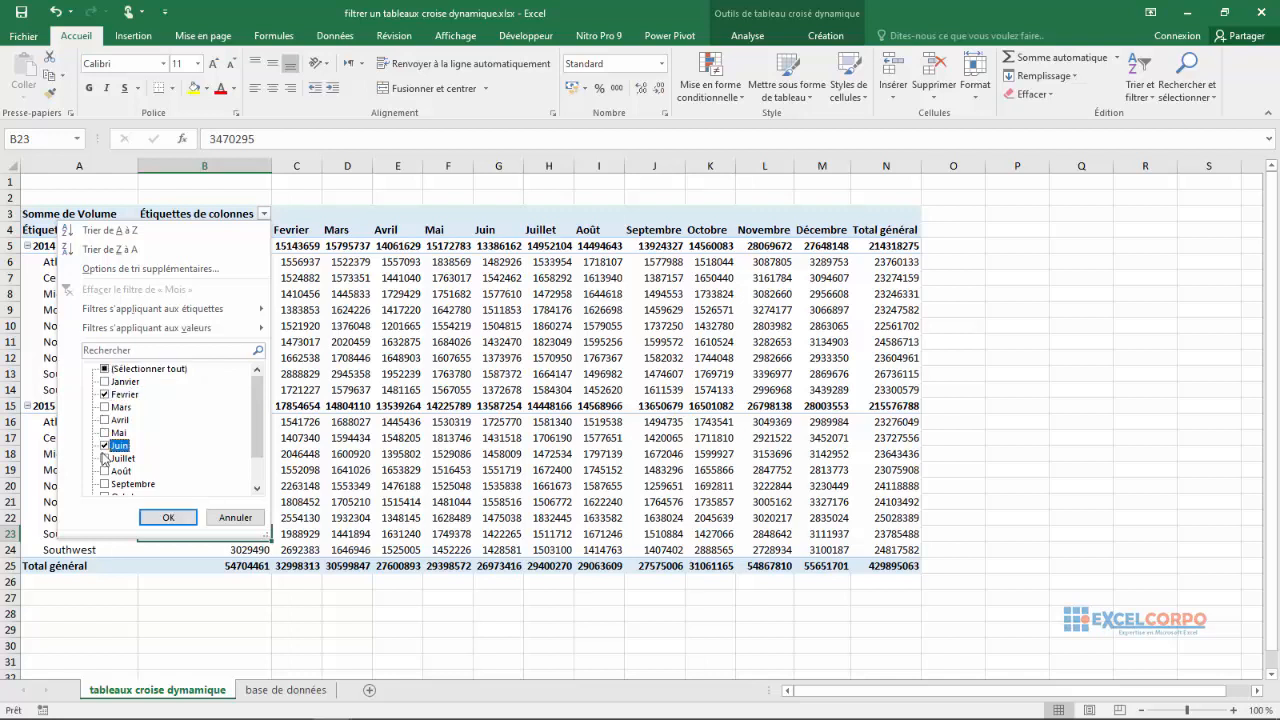
pyautogui.click(104, 471)
pyautogui.click(167, 518)
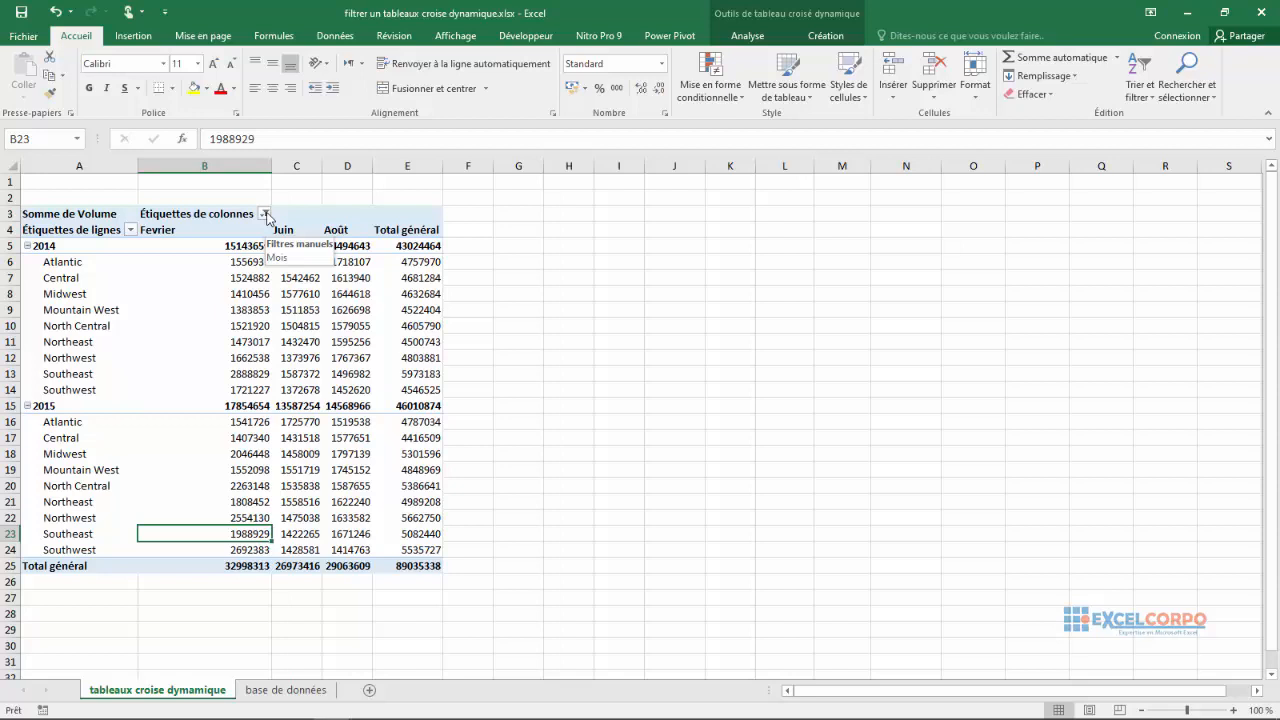
# Reset the column labels filter so that every month of the pivot table is selected
pyautogui.click(265, 214)
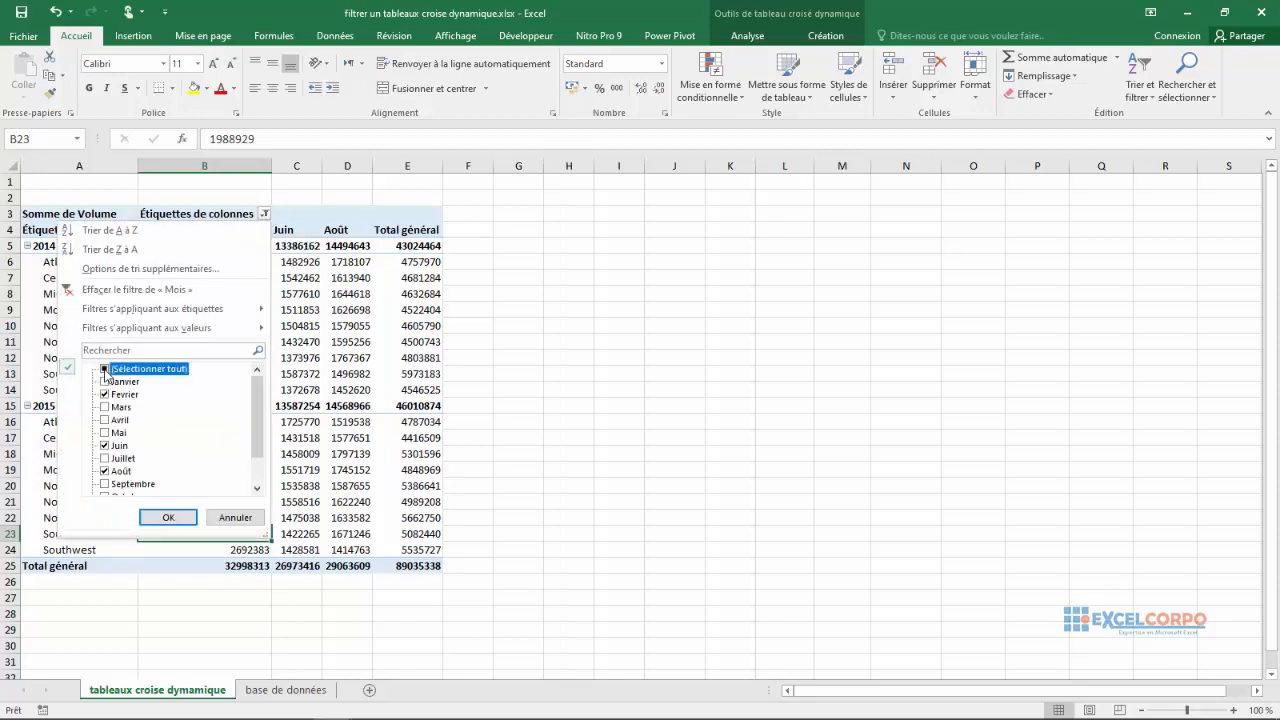
pyautogui.click(104, 370)
pyautogui.click(167, 517)
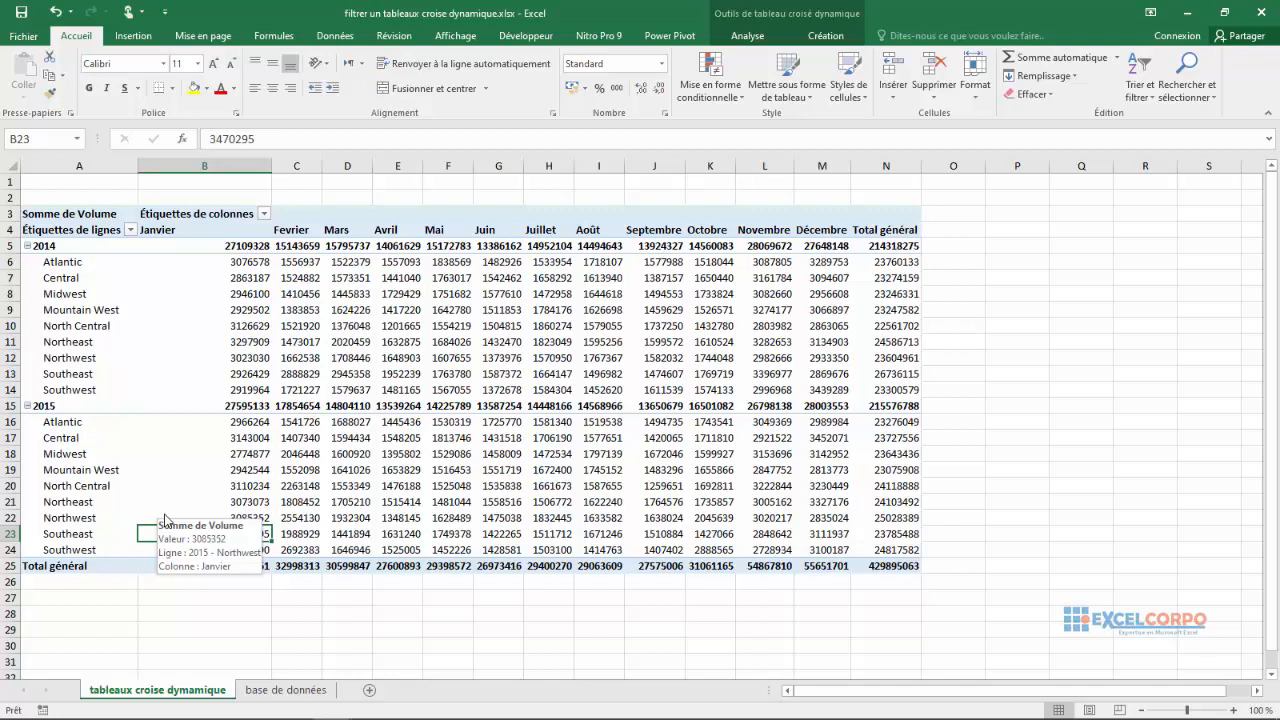
# Select cell J10 inside the pivot table and display the pivot table field list
pyautogui.click(347, 278)
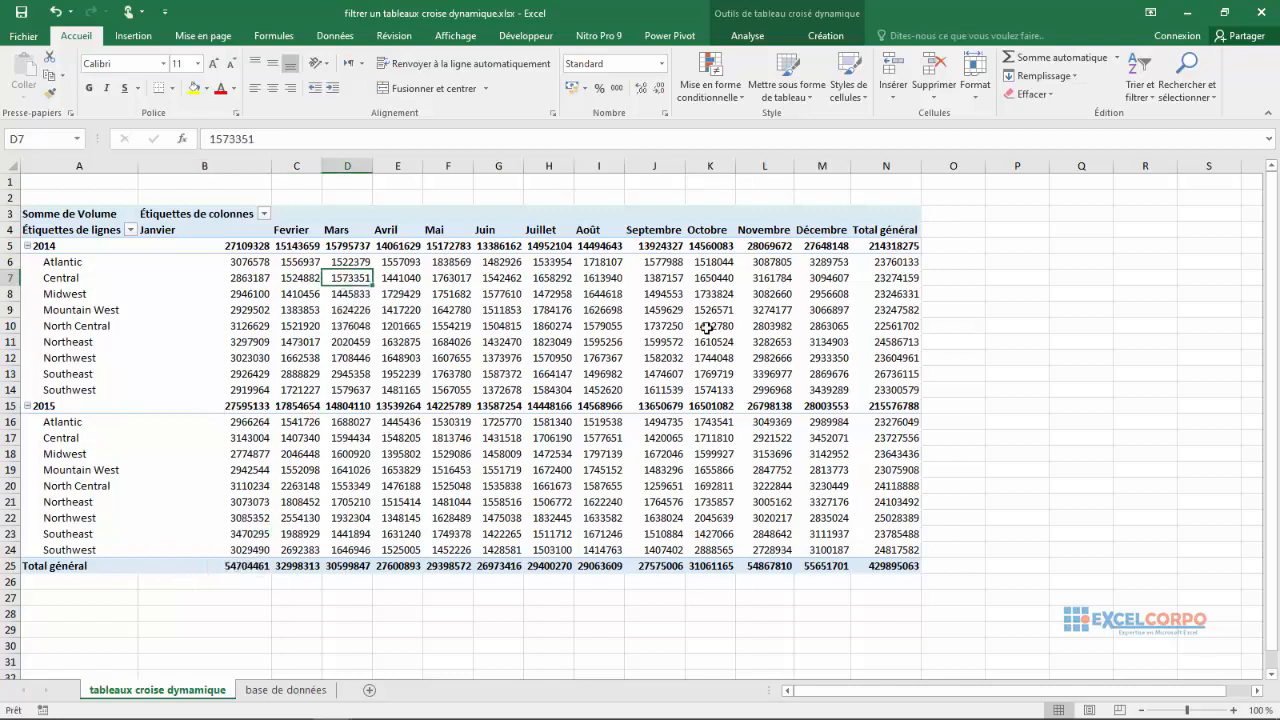
pyautogui.click(632, 324)
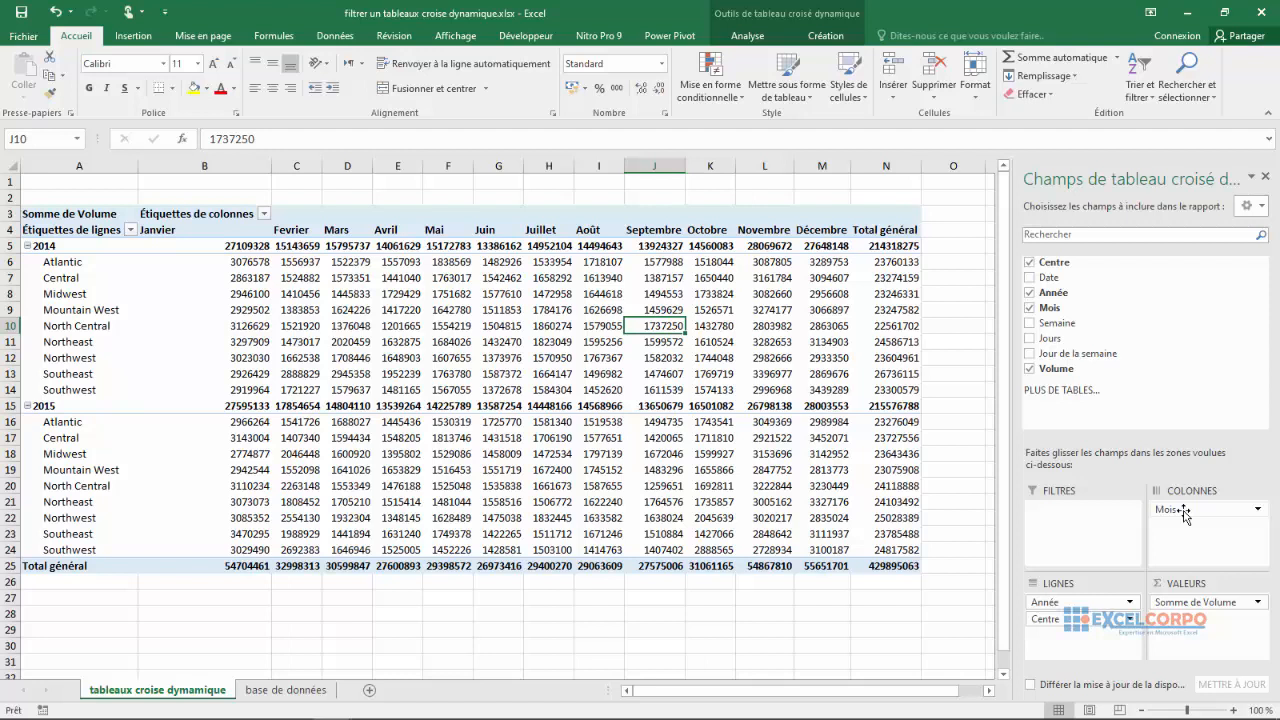
# Move the Mois field from the pivot table's columns area to its filters area and open the Mois report filter
pyautogui.moveTo(1184, 512); pyautogui.dragTo(1064, 512)
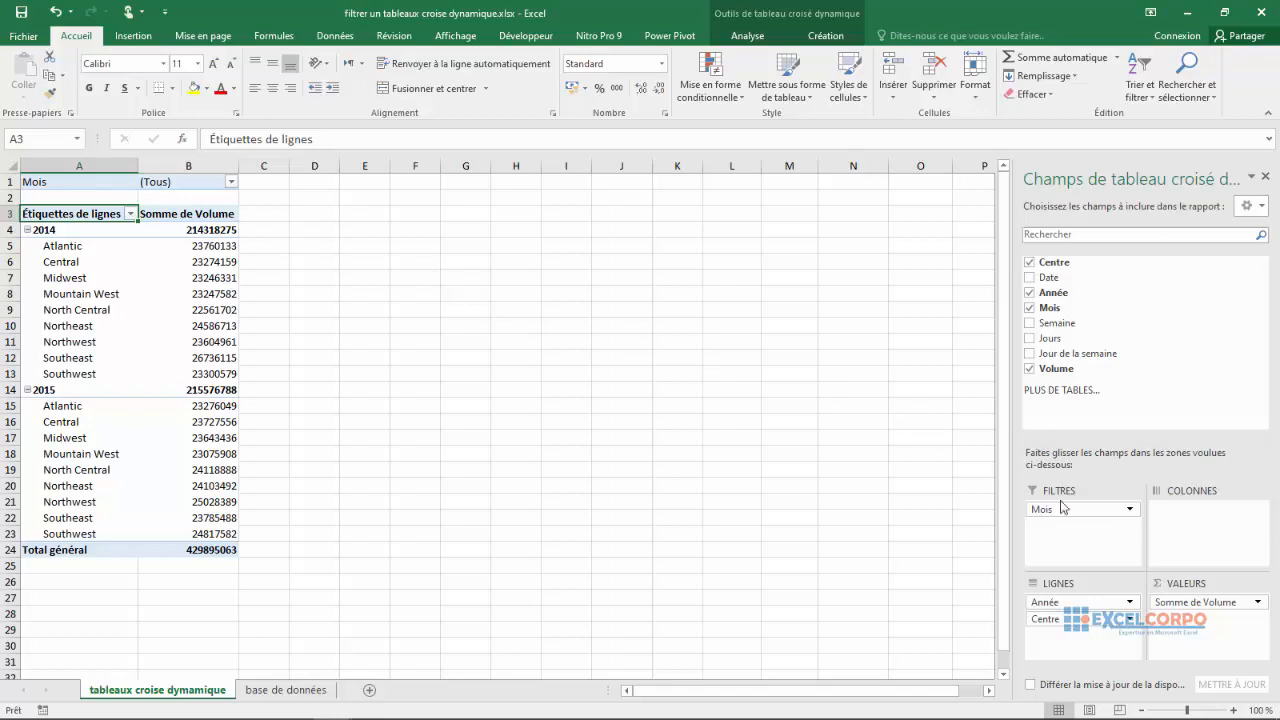
pyautogui.click(230, 182)
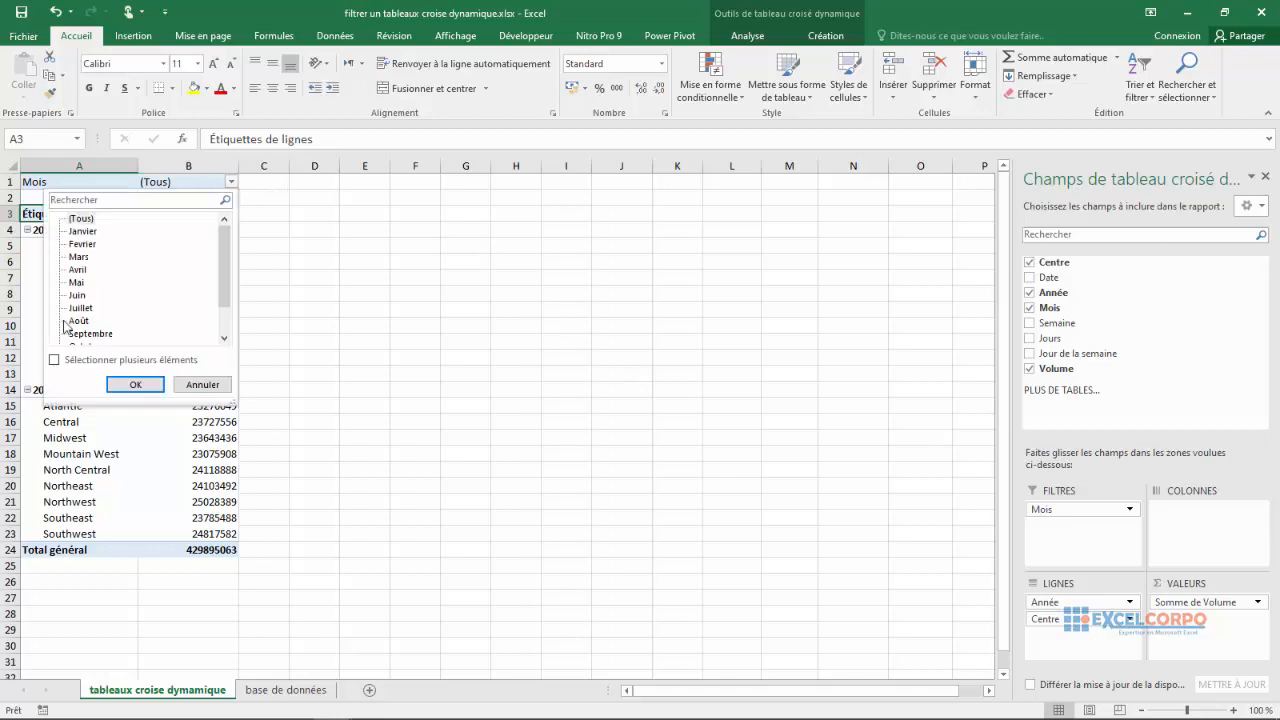
pyautogui.click(54, 360)
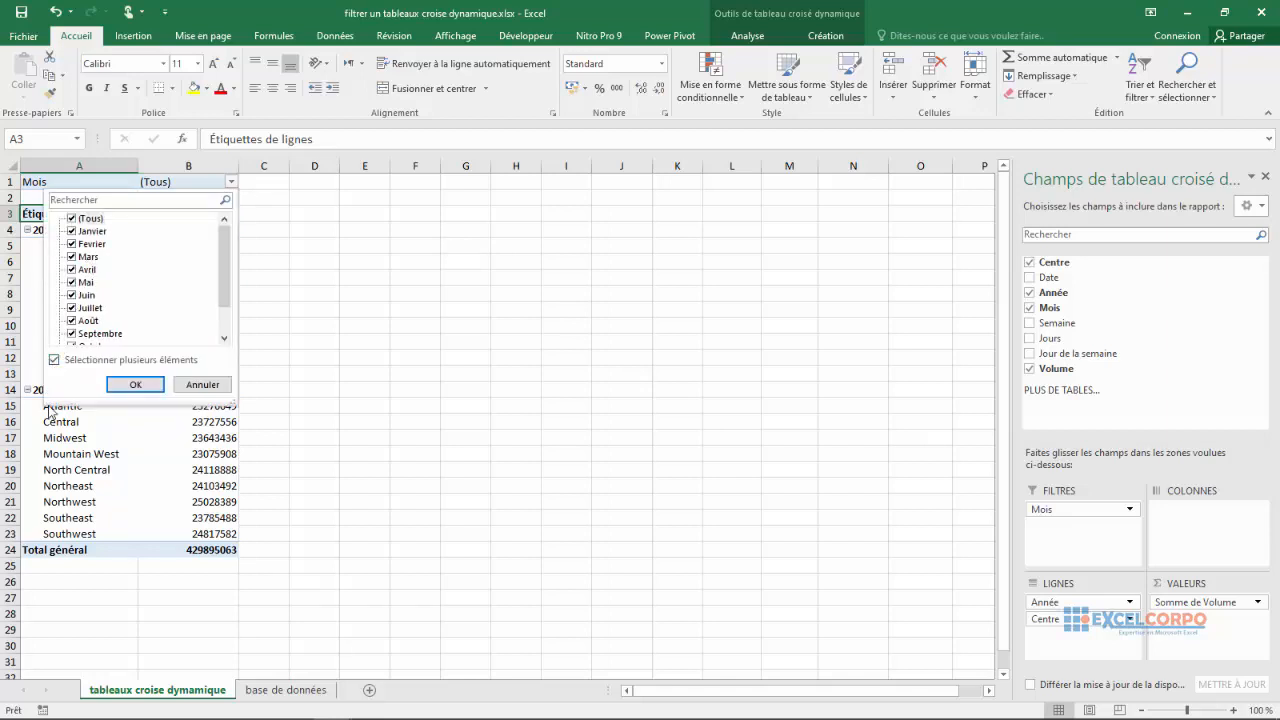
pyautogui.click(54, 360)
pyautogui.click(54, 360)
pyautogui.moveTo(225, 272); pyautogui.dragTo(225, 298)
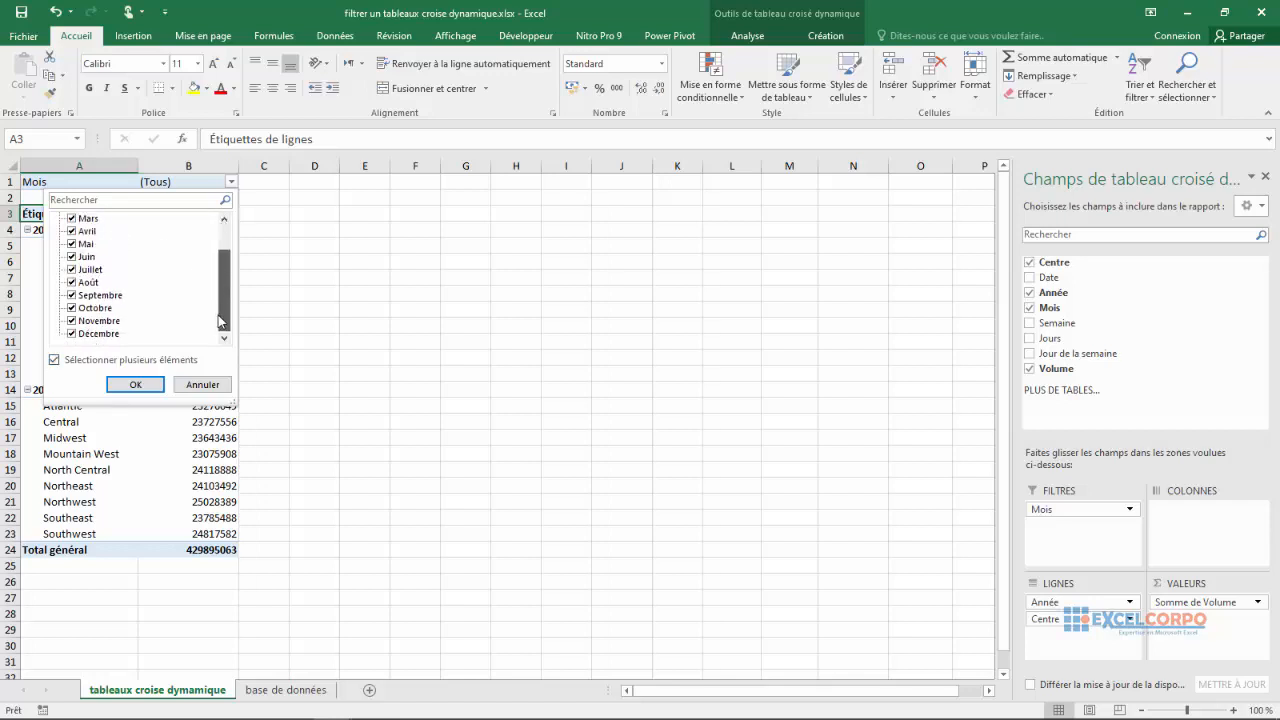
pyautogui.click(71, 320)
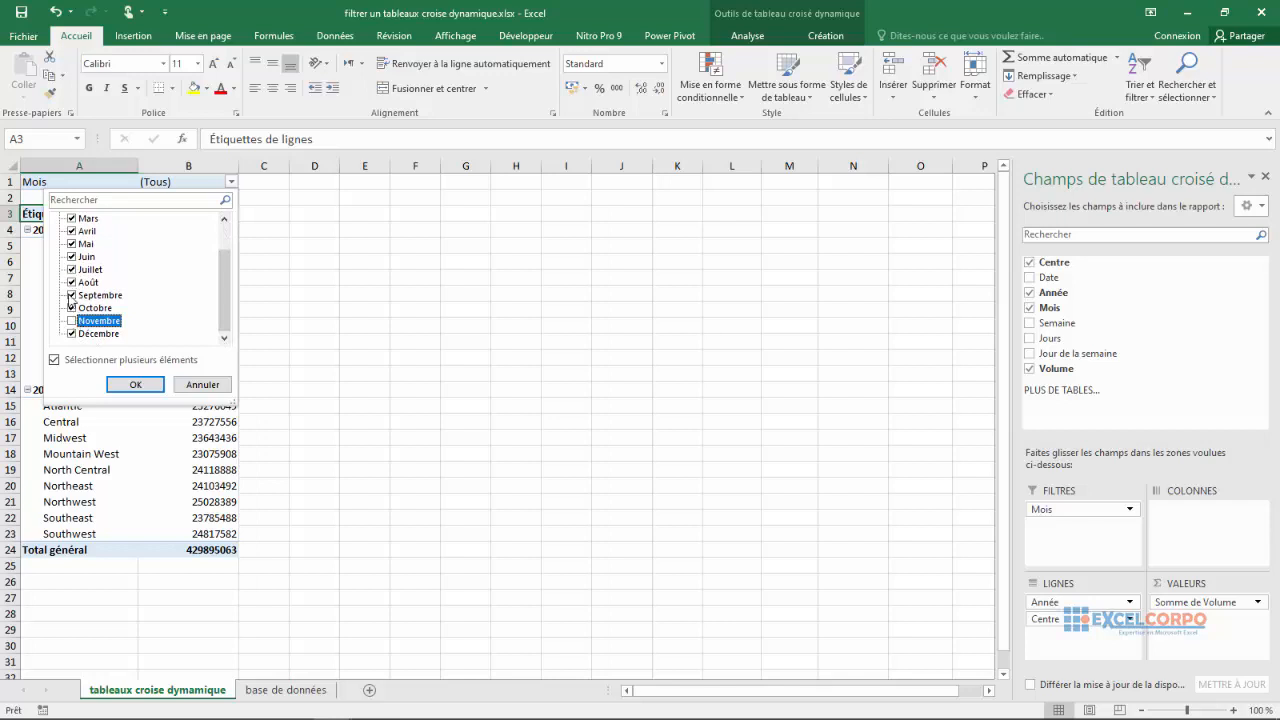
pyautogui.click(54, 360)
# Filter the pivot table's Mois report filter to multiple months: Mars, Juin and Août
pyautogui.click(79, 283)
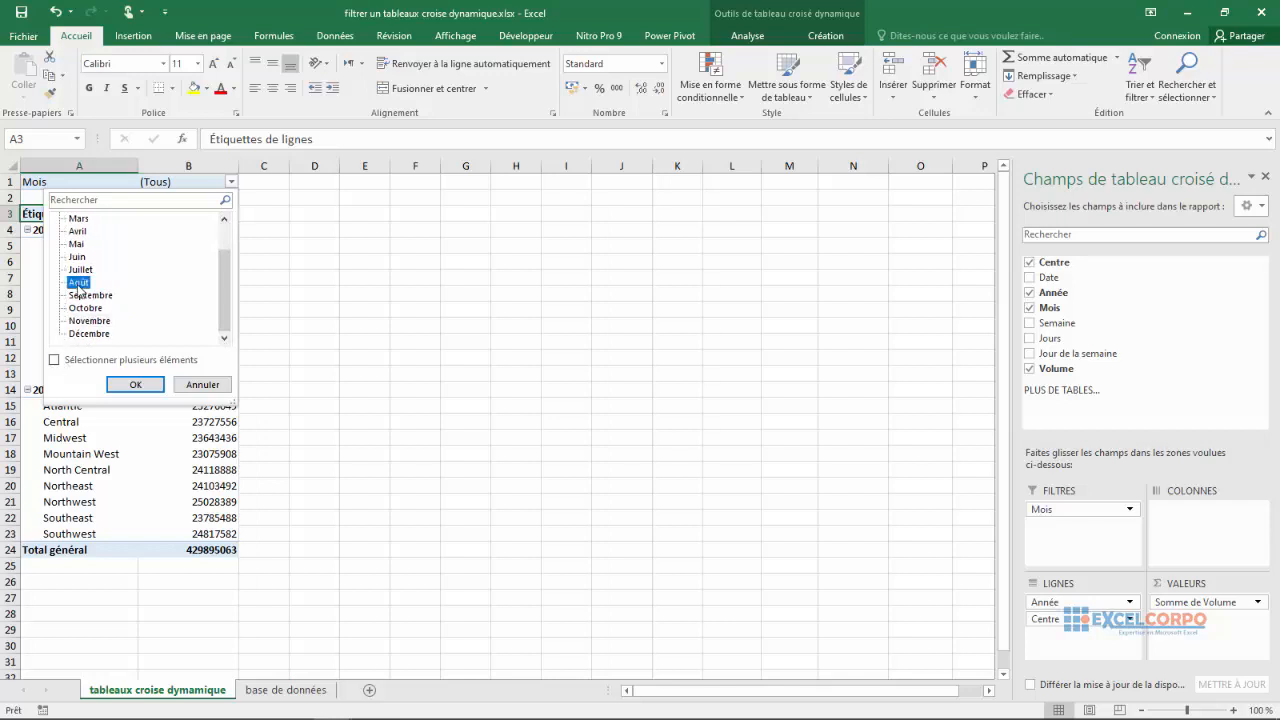
pyautogui.click(55, 361)
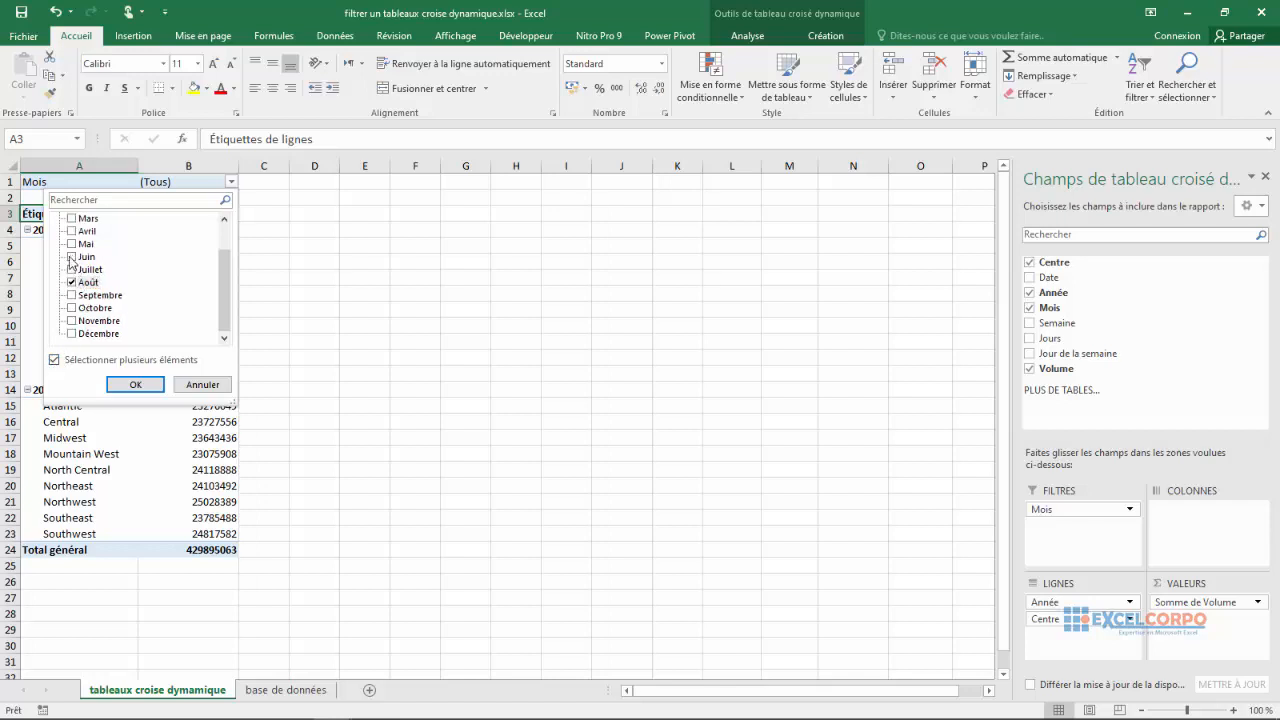
pyautogui.click(71, 257)
pyautogui.click(72, 218)
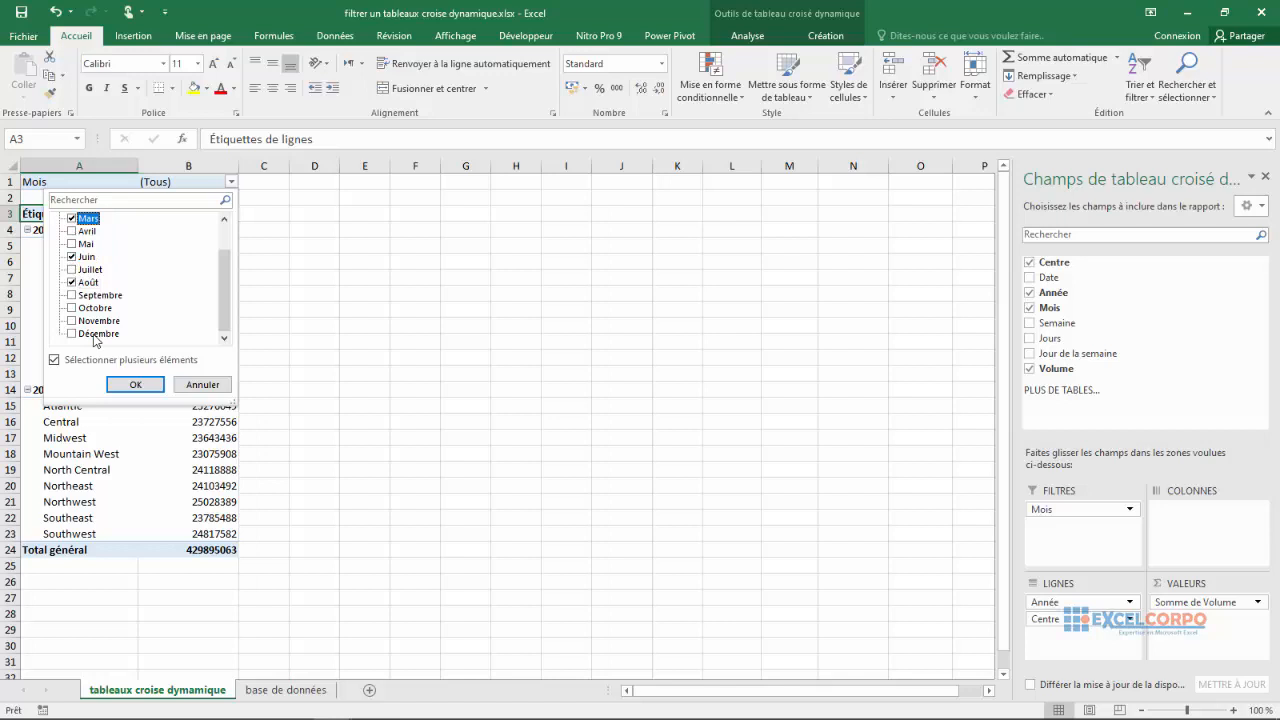
pyautogui.click(120, 385)
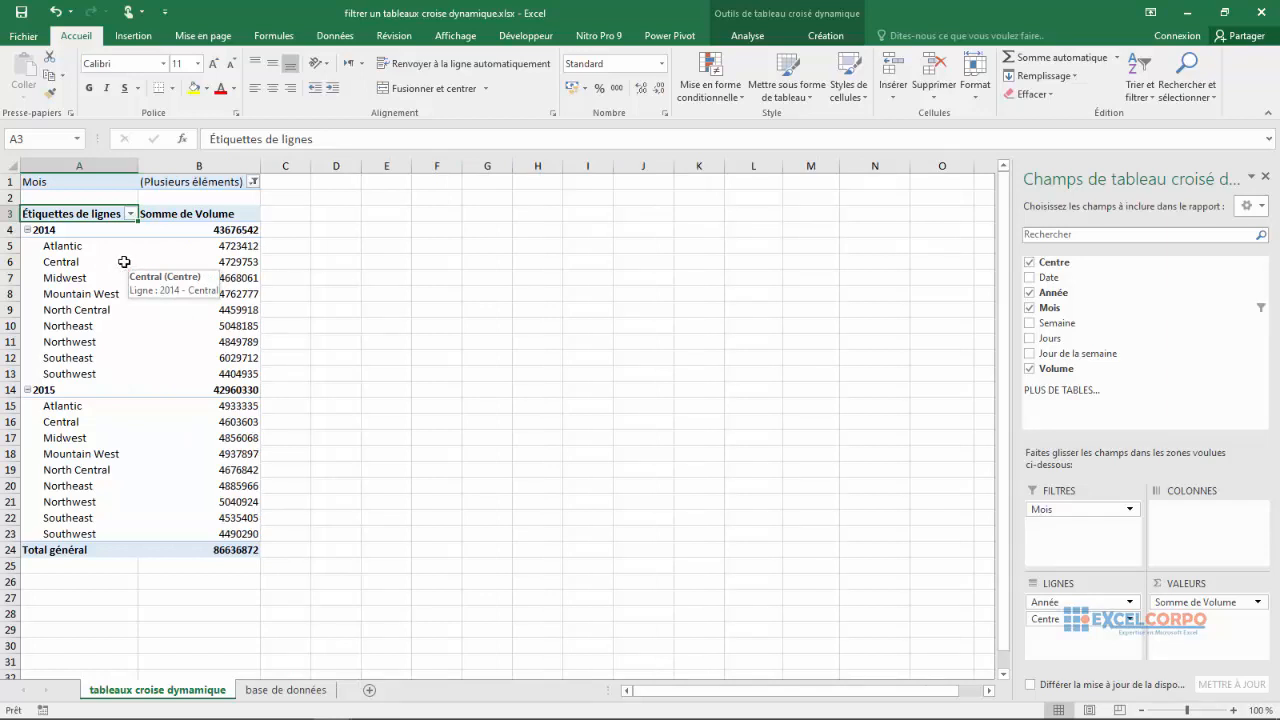
# Collapse the 2014 and 2015 row groups of the pivot table and expand 2014 again
pyautogui.click(67, 348)
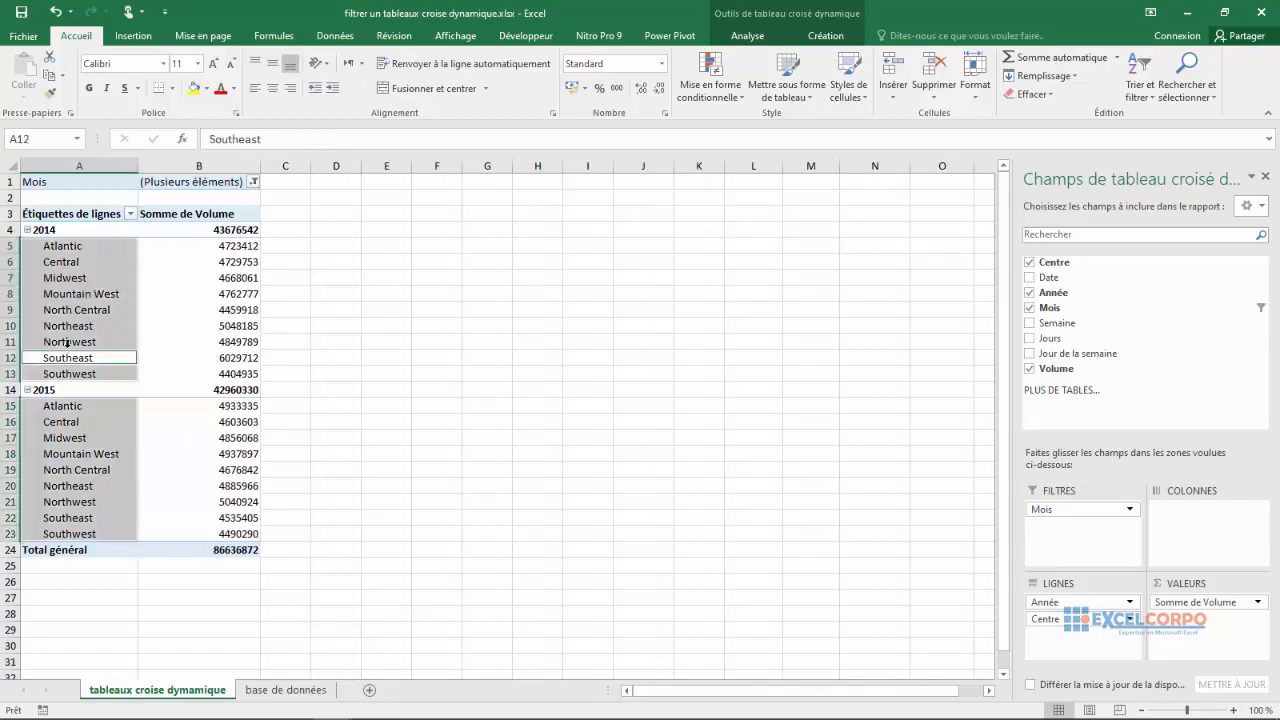
pyautogui.click(223, 336)
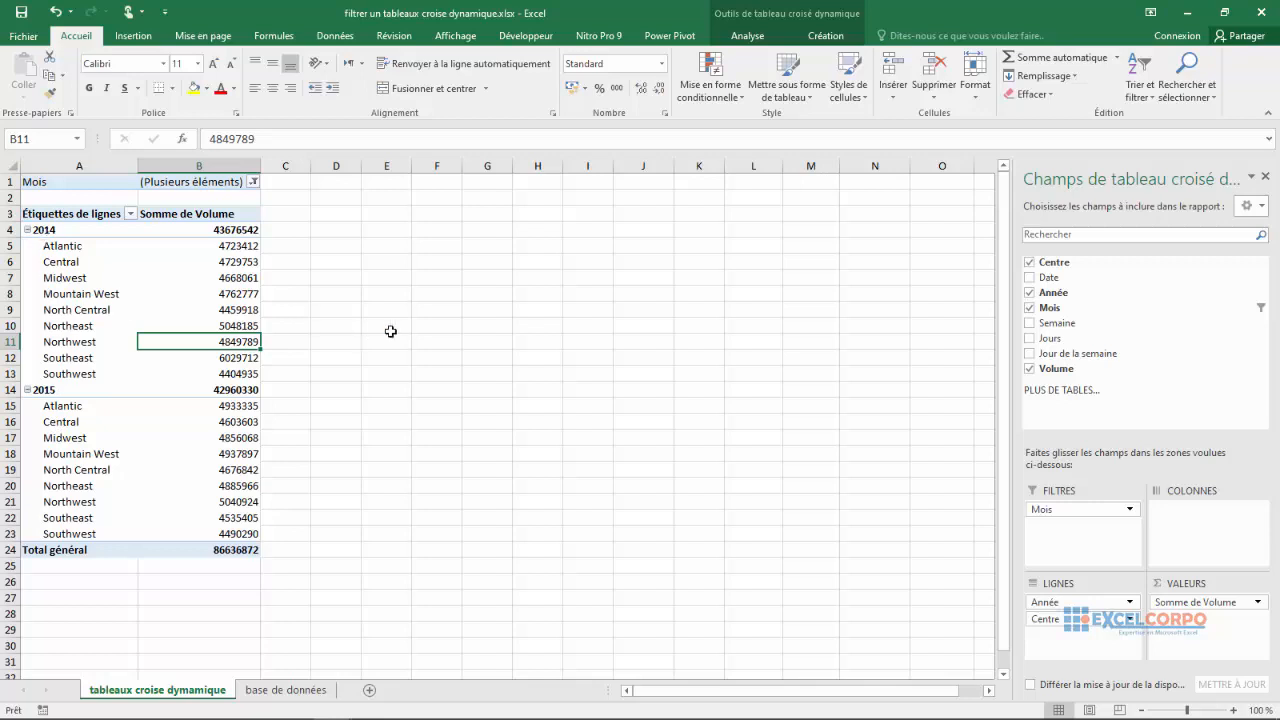
pyautogui.click(27, 230)
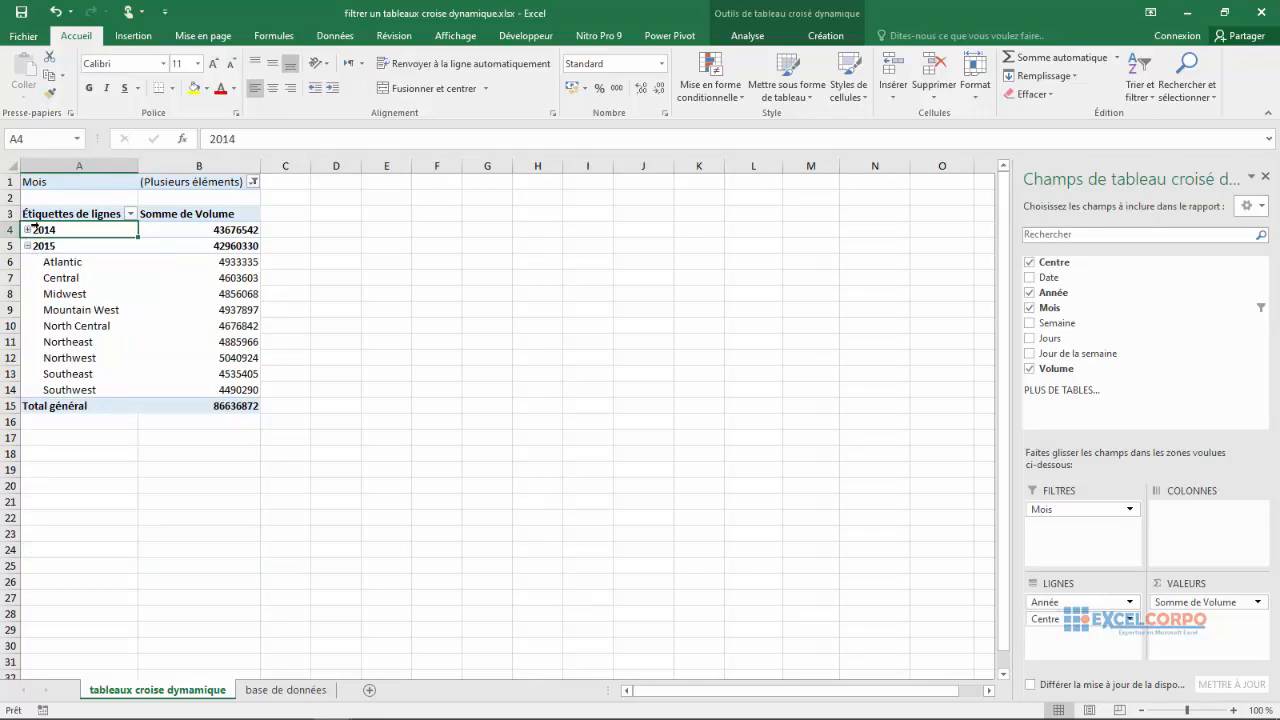
pyautogui.click(27, 246)
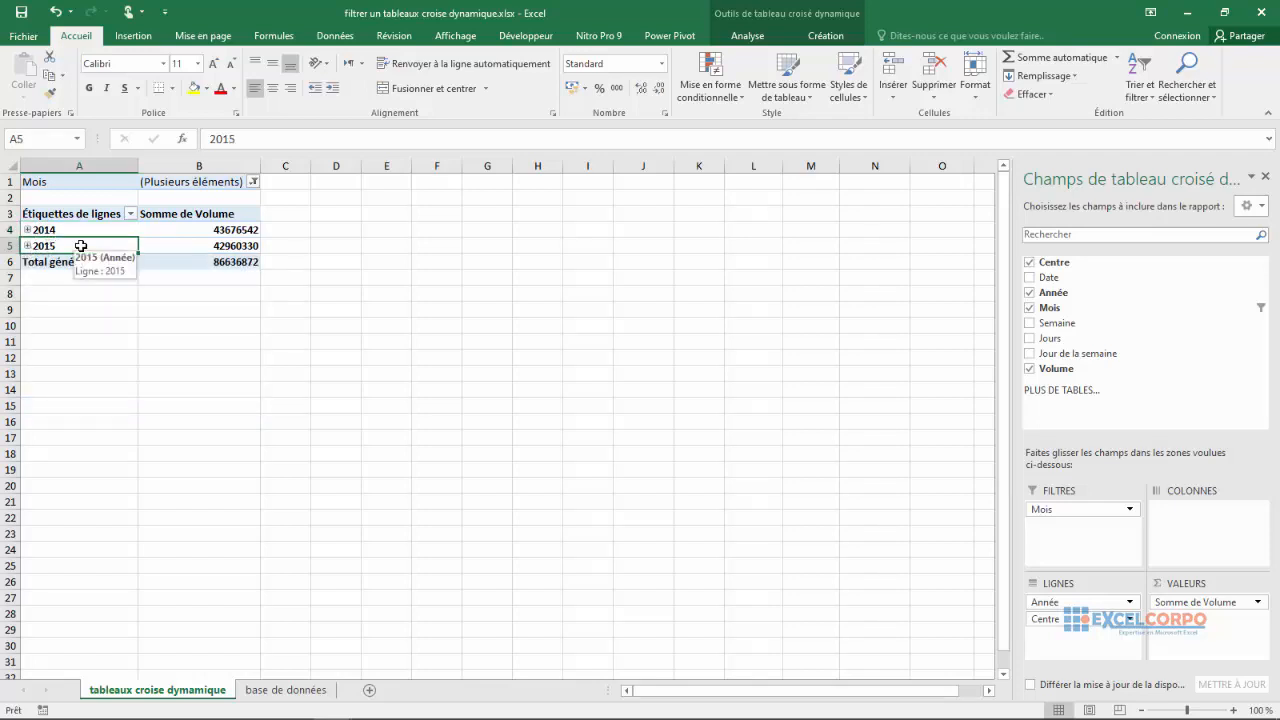
pyautogui.click(27, 230)
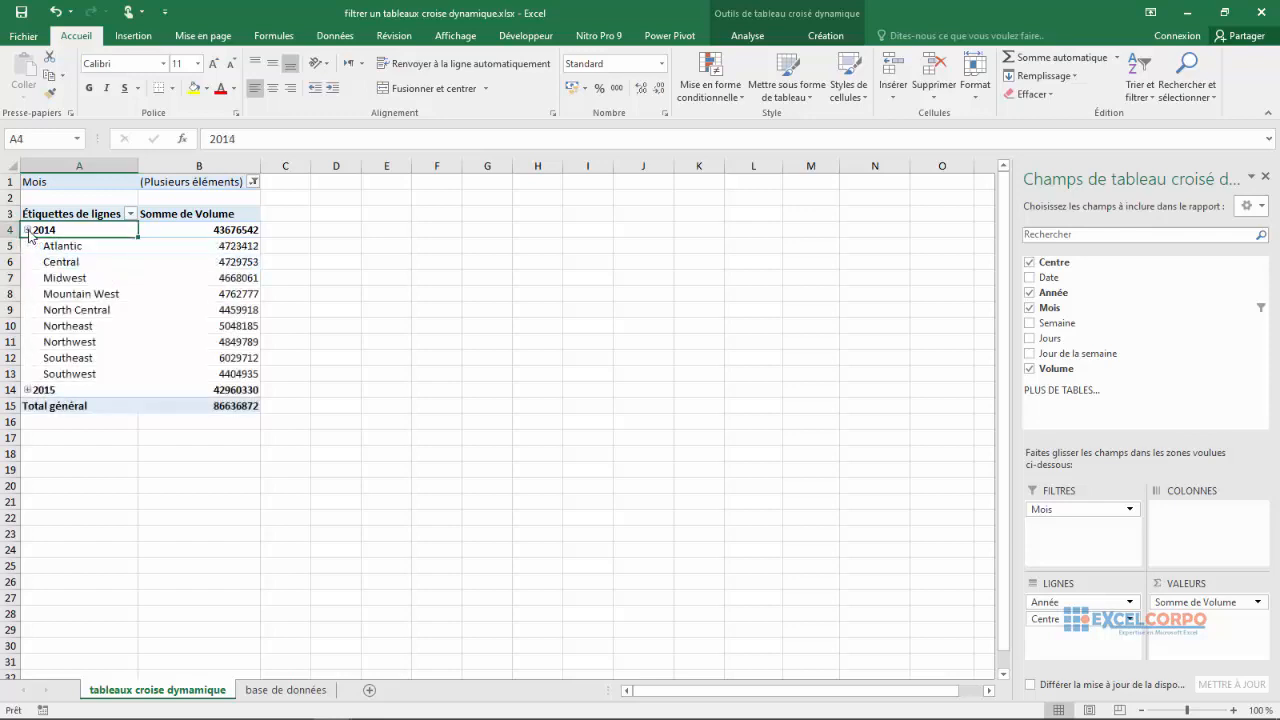
pyautogui.click(28, 390)
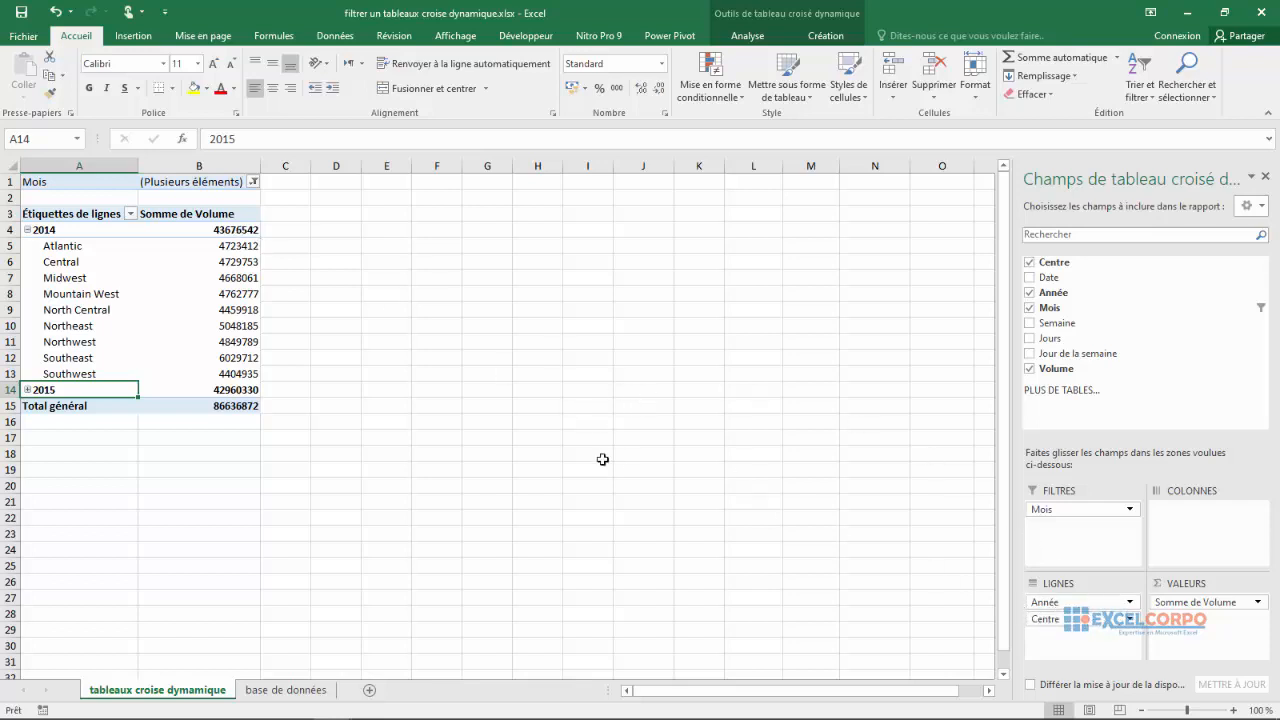
# Filter the row labels' Centre field to Central, Southeast and Southwest only, and expand the 2015 group
pyautogui.click(130, 214)
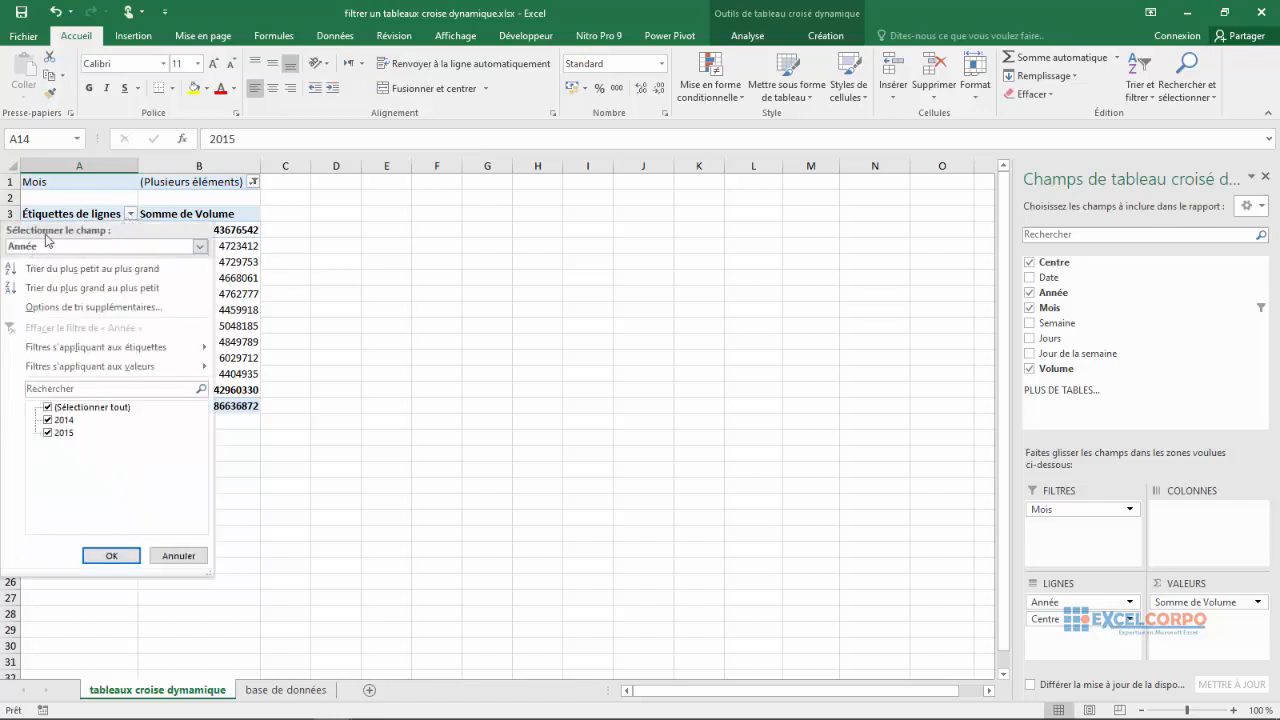
pyautogui.click(199, 247)
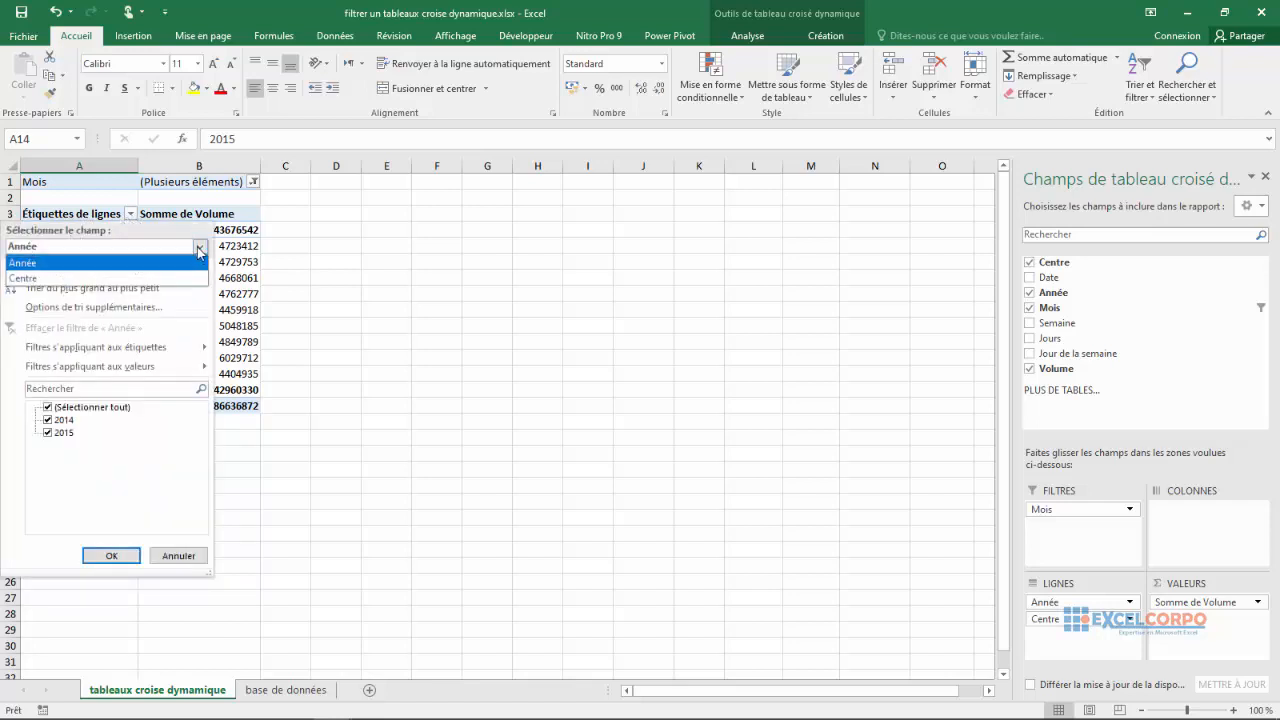
pyautogui.click(112, 279)
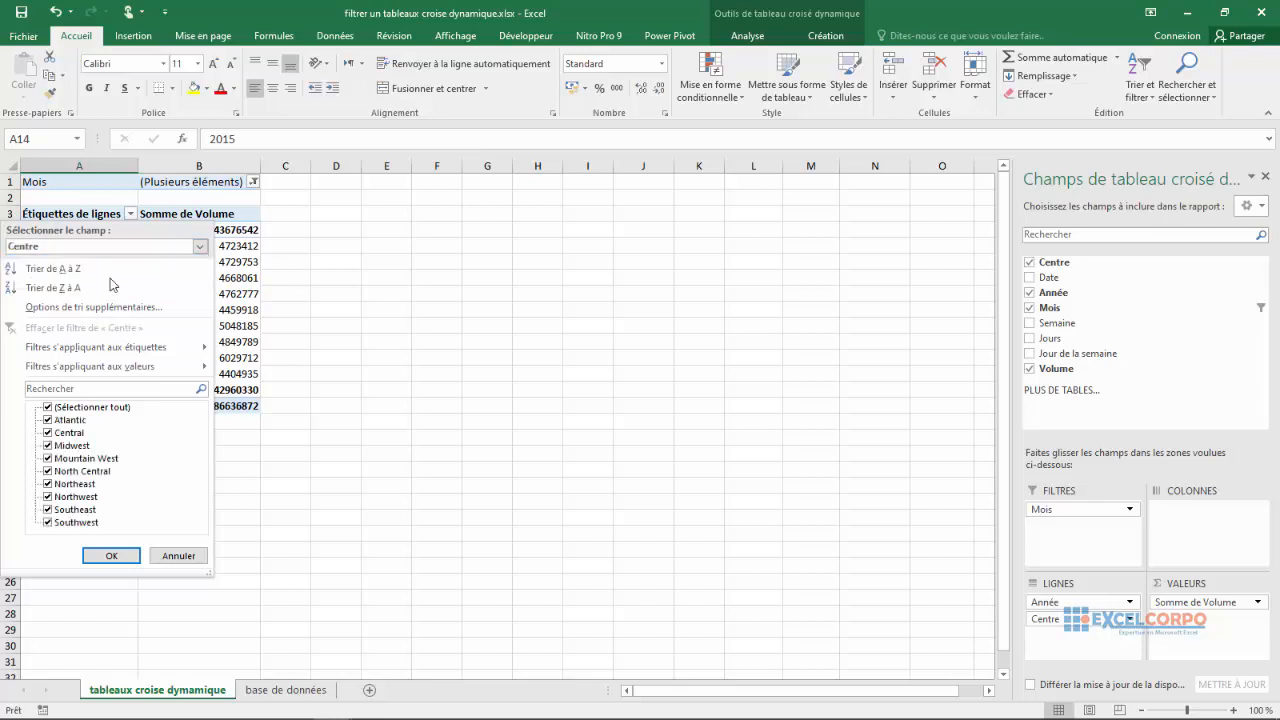
pyautogui.click(48, 408)
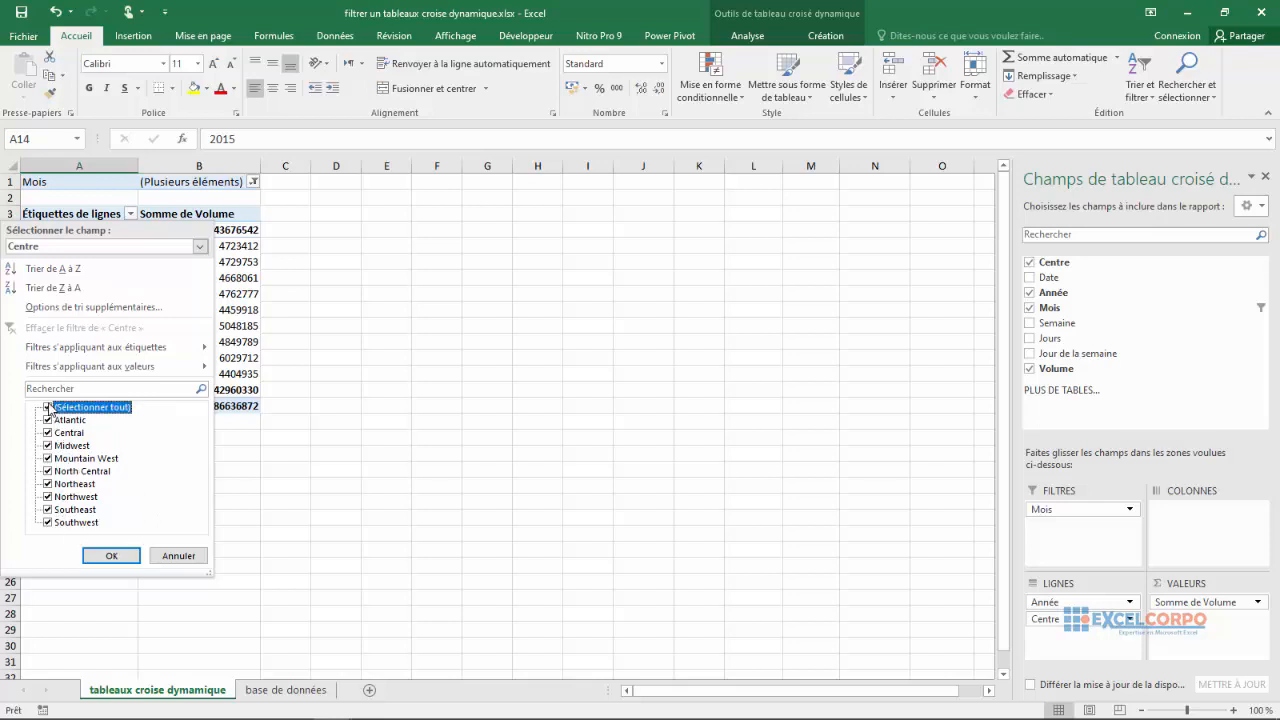
pyautogui.click(48, 408)
pyautogui.click(48, 433)
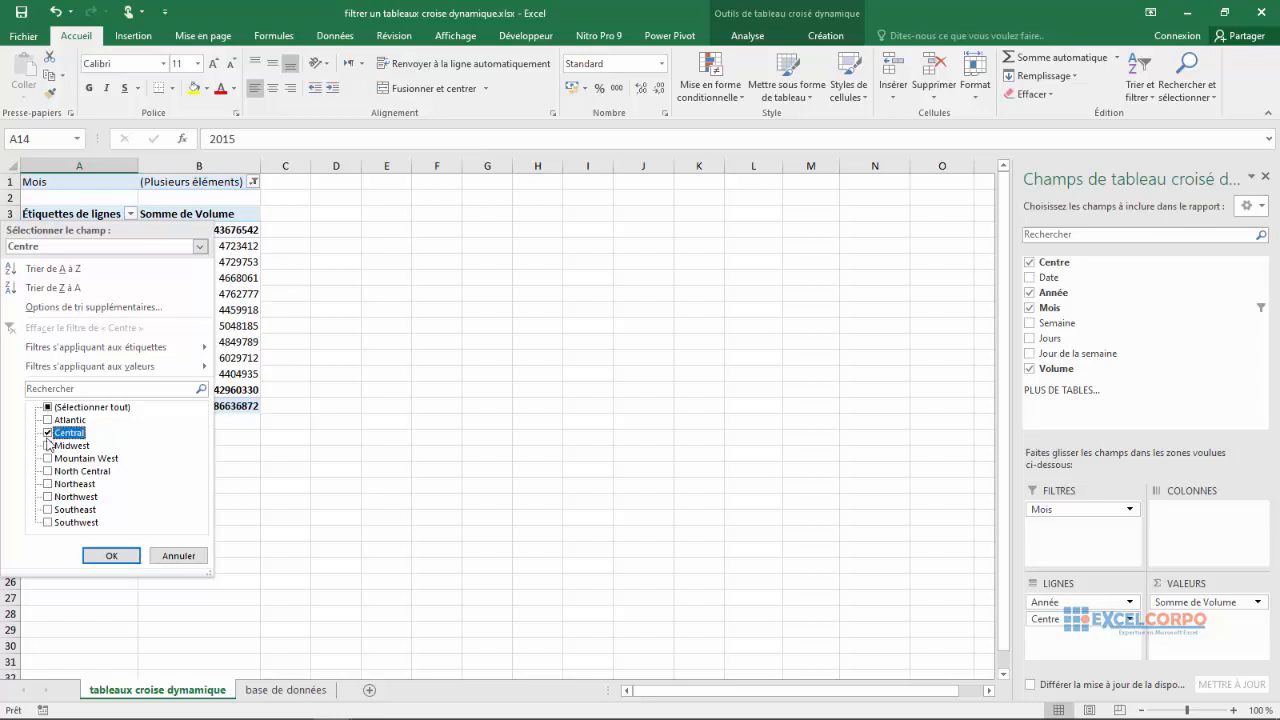
pyautogui.click(48, 510)
pyautogui.click(48, 522)
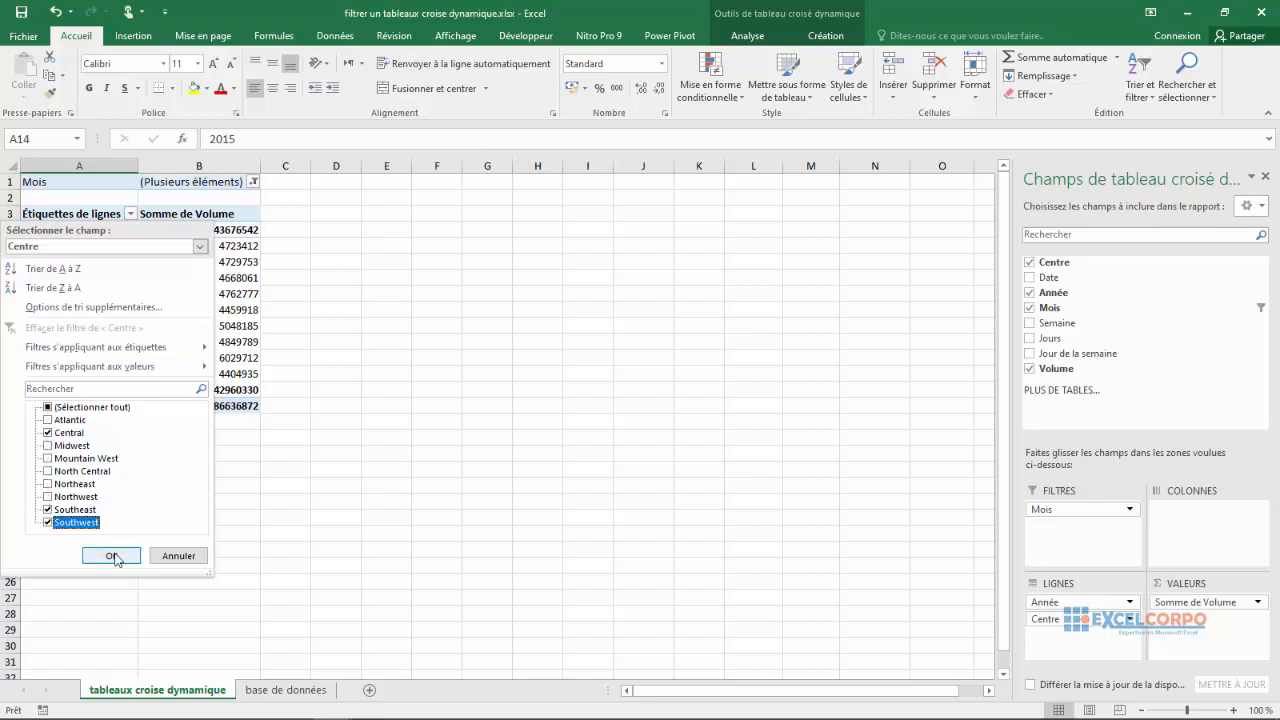
pyautogui.click(113, 556)
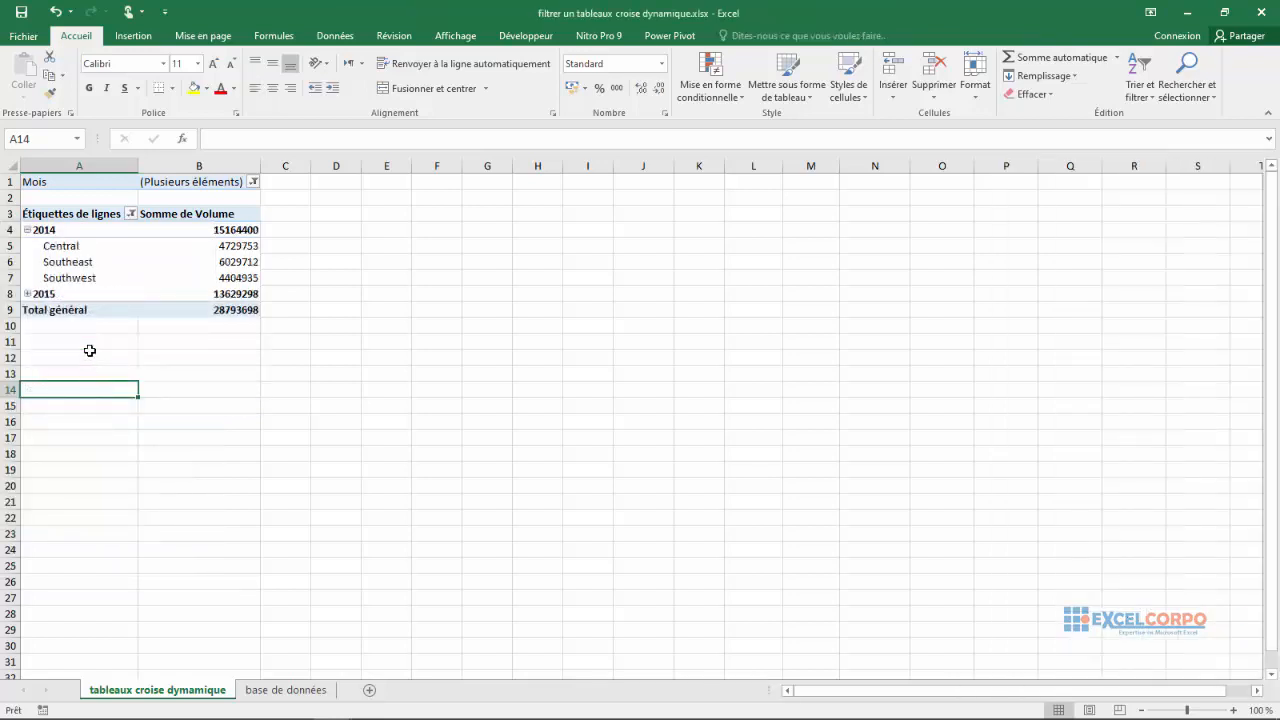
pyautogui.click(27, 294)
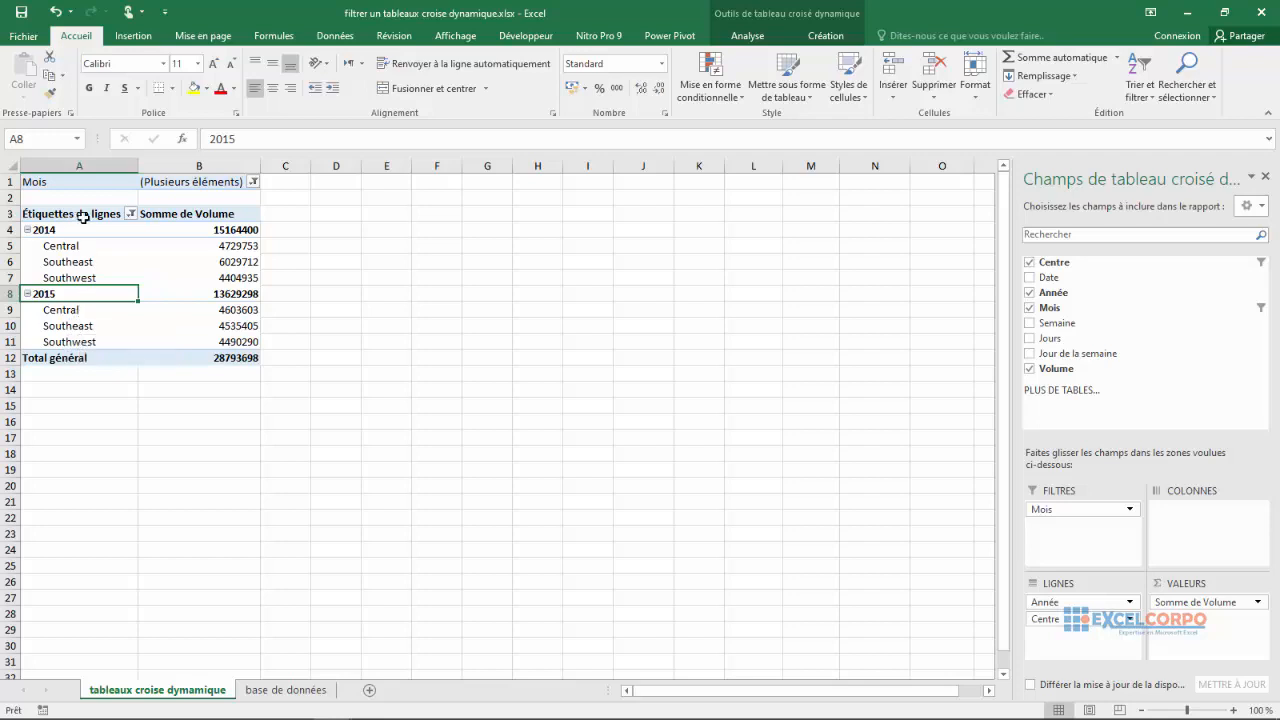
# Filter the row labels' Centre field by searching for "c" and keeping Central and North Central without Atlantic
pyautogui.click(133, 215)
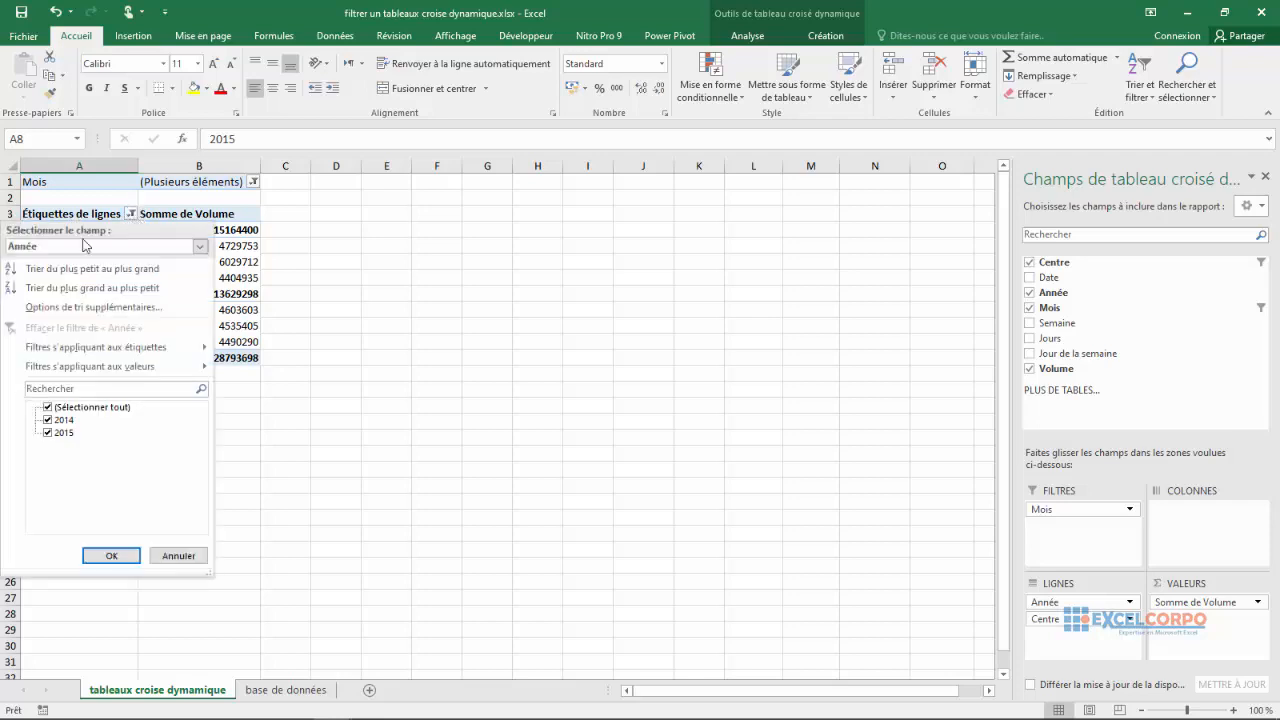
pyautogui.click(200, 246)
pyautogui.click(100, 279)
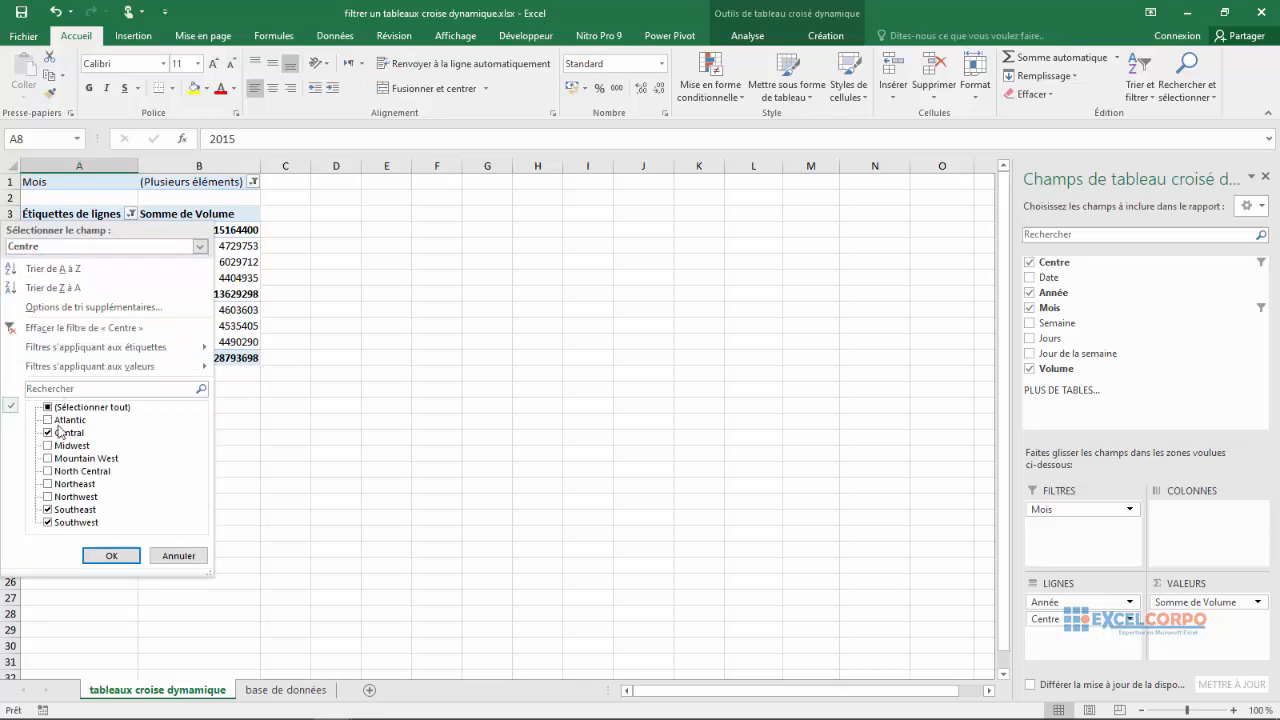
pyautogui.click(50, 385)
pyautogui.write('c')
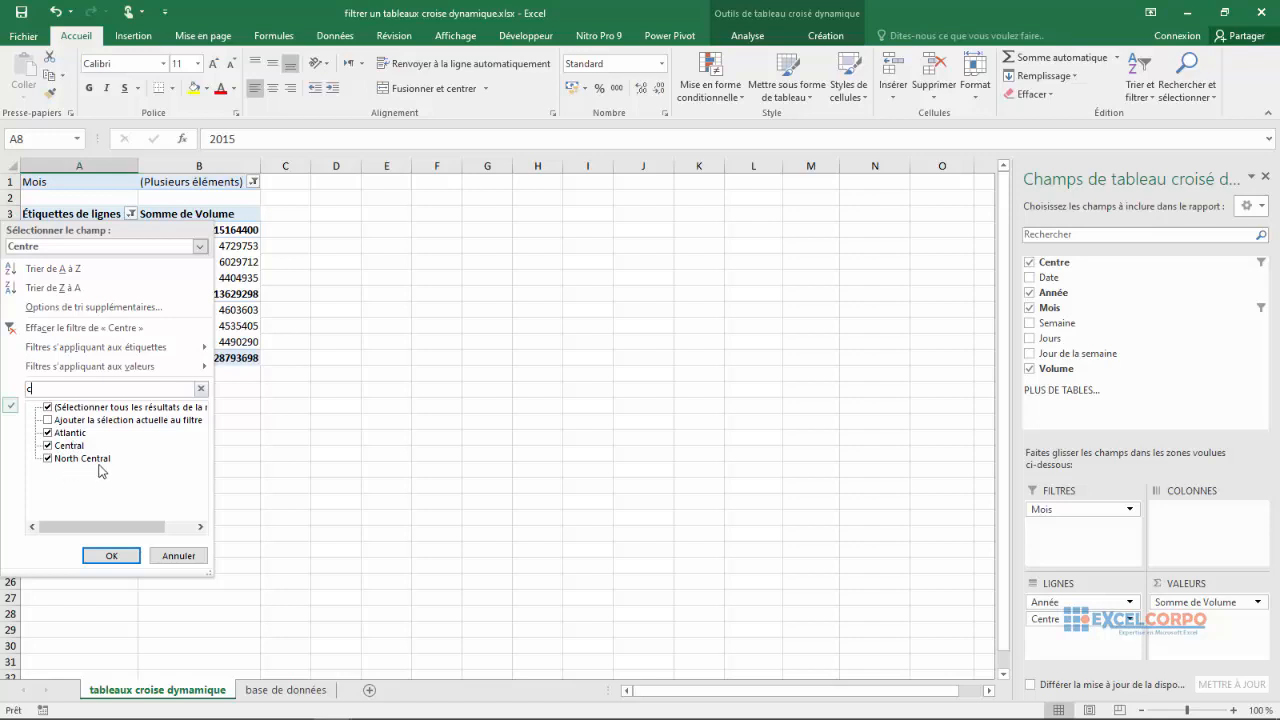
pyautogui.click(48, 433)
pyautogui.click(108, 556)
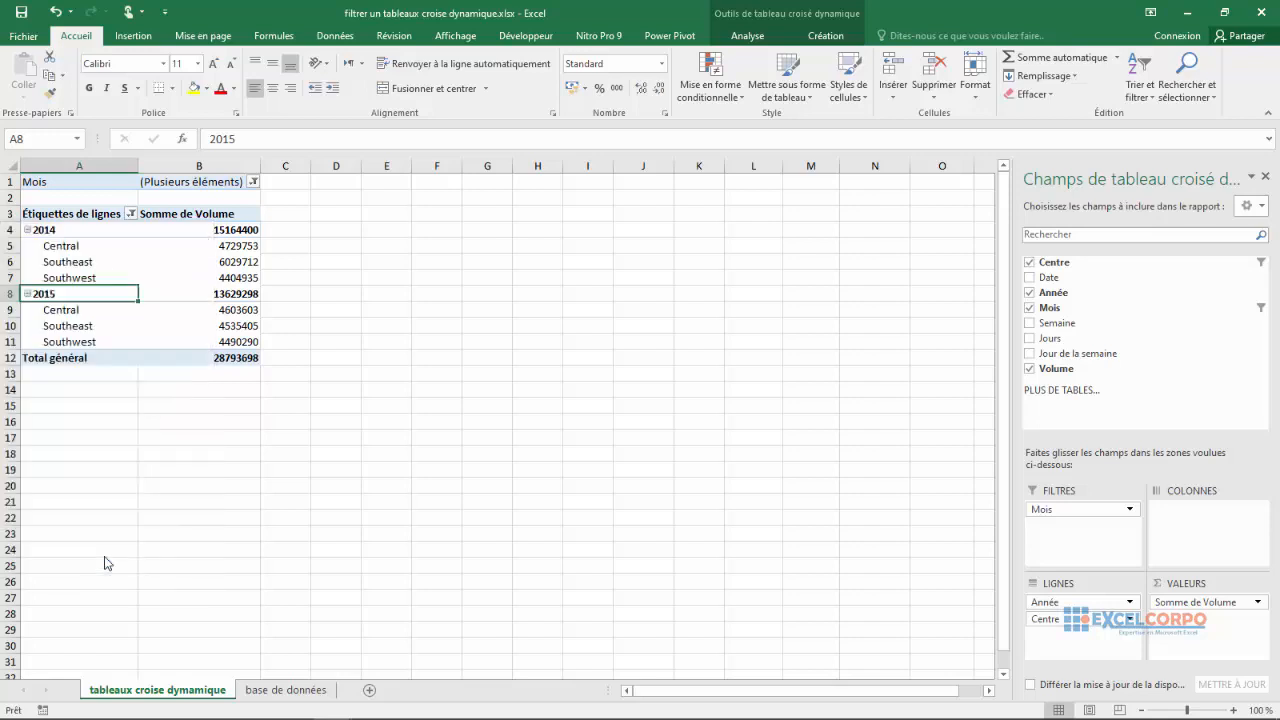
# Filter the row labels' Centre field to all centres matching the search text "n"
pyautogui.click(130, 214)
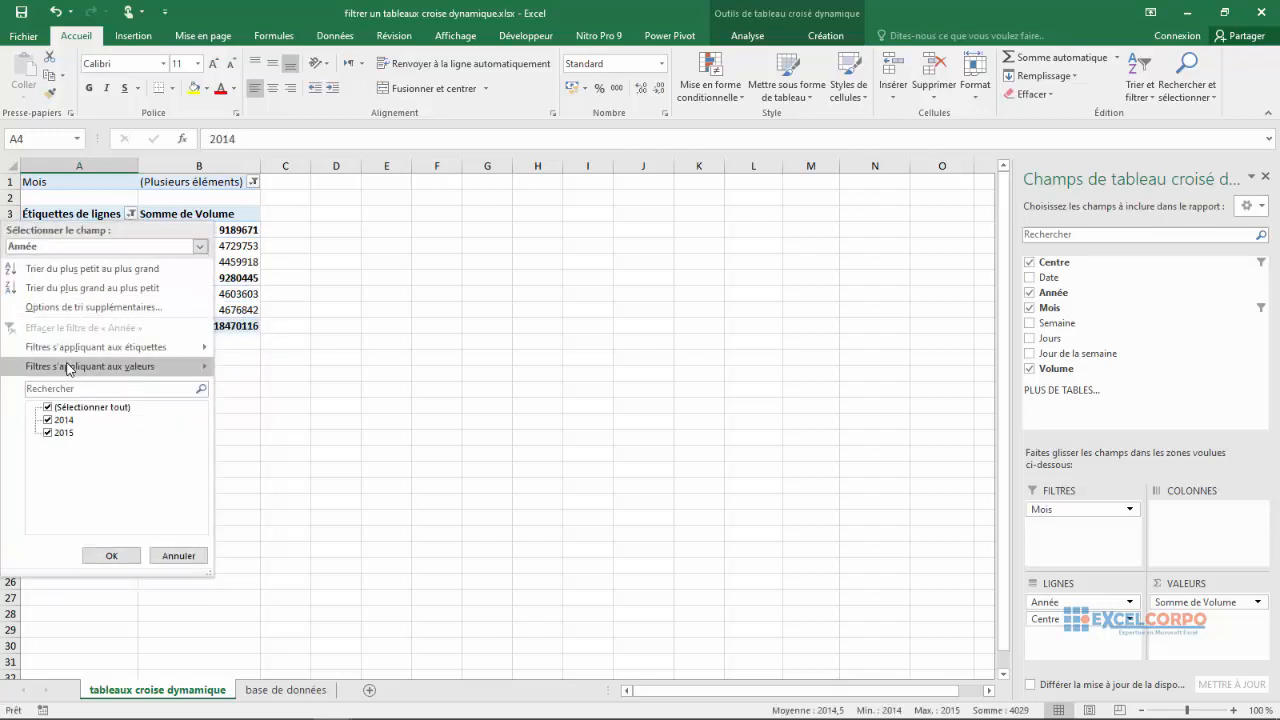
pyautogui.click(199, 247)
pyautogui.click(100, 278)
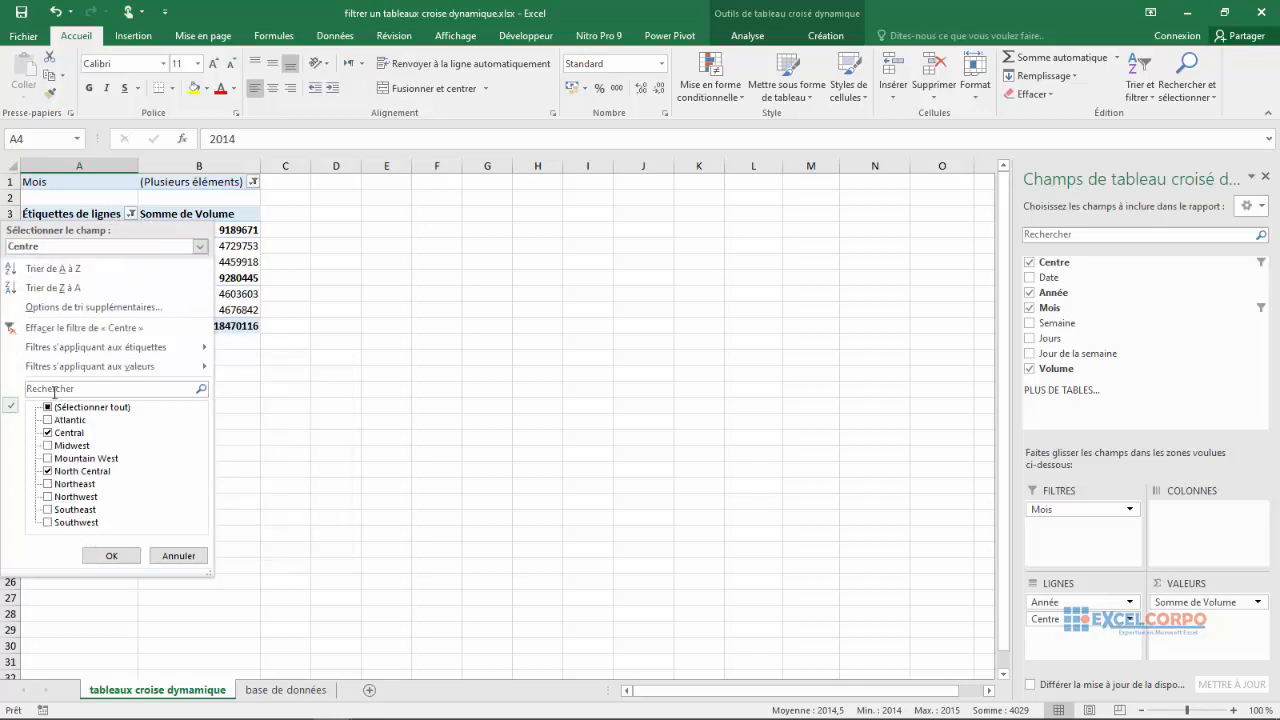
pyautogui.click(53, 386)
pyautogui.write('n')
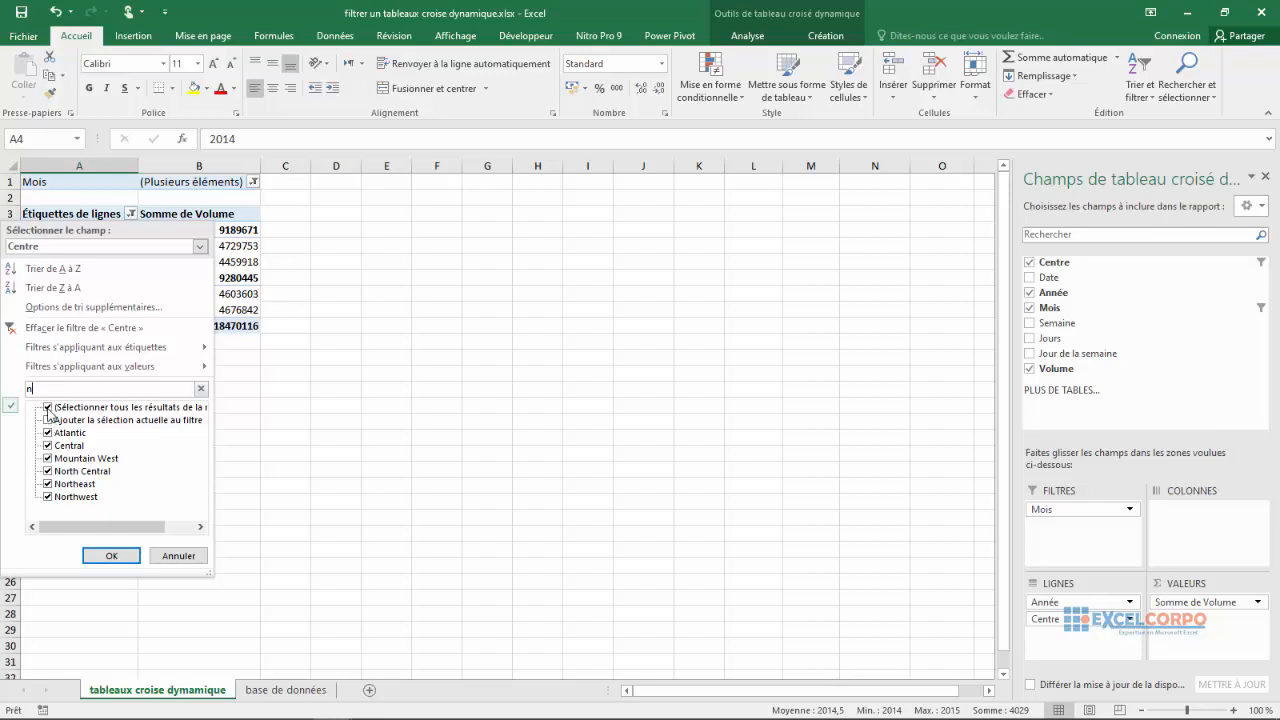
pyautogui.press('BackSpace')
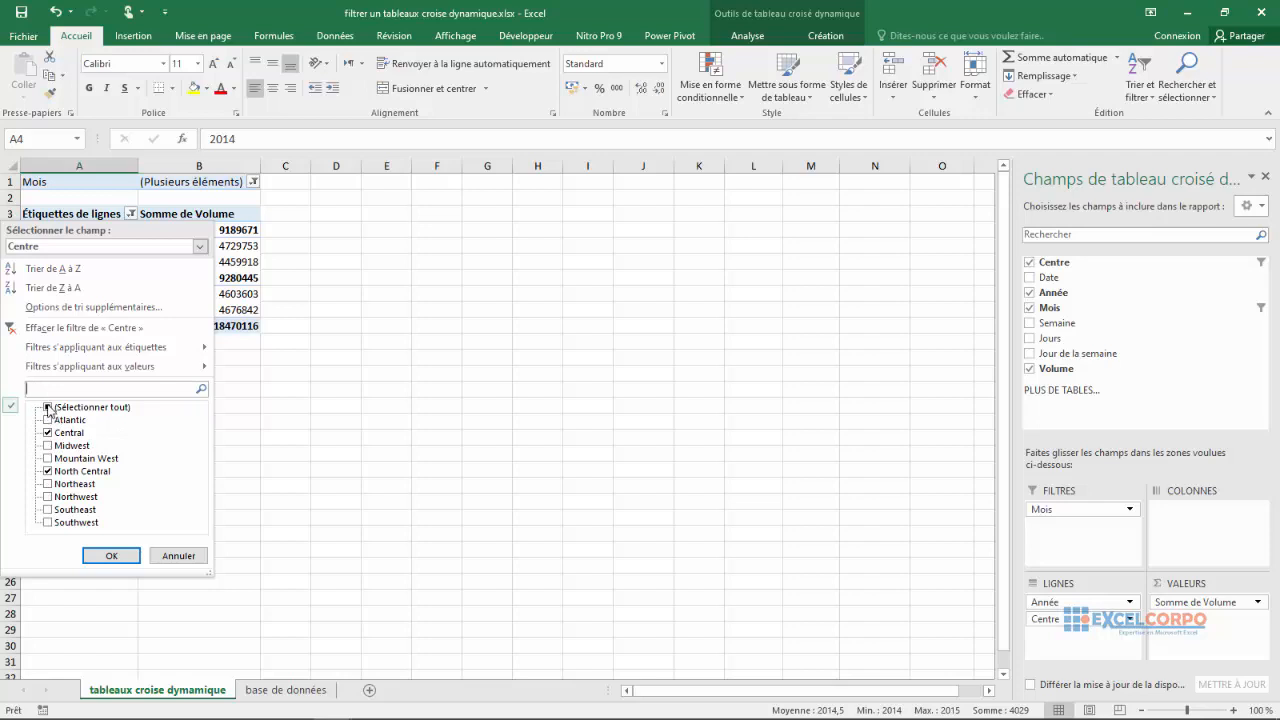
pyautogui.click(48, 408)
pyautogui.click(36, 388)
pyautogui.write('n')
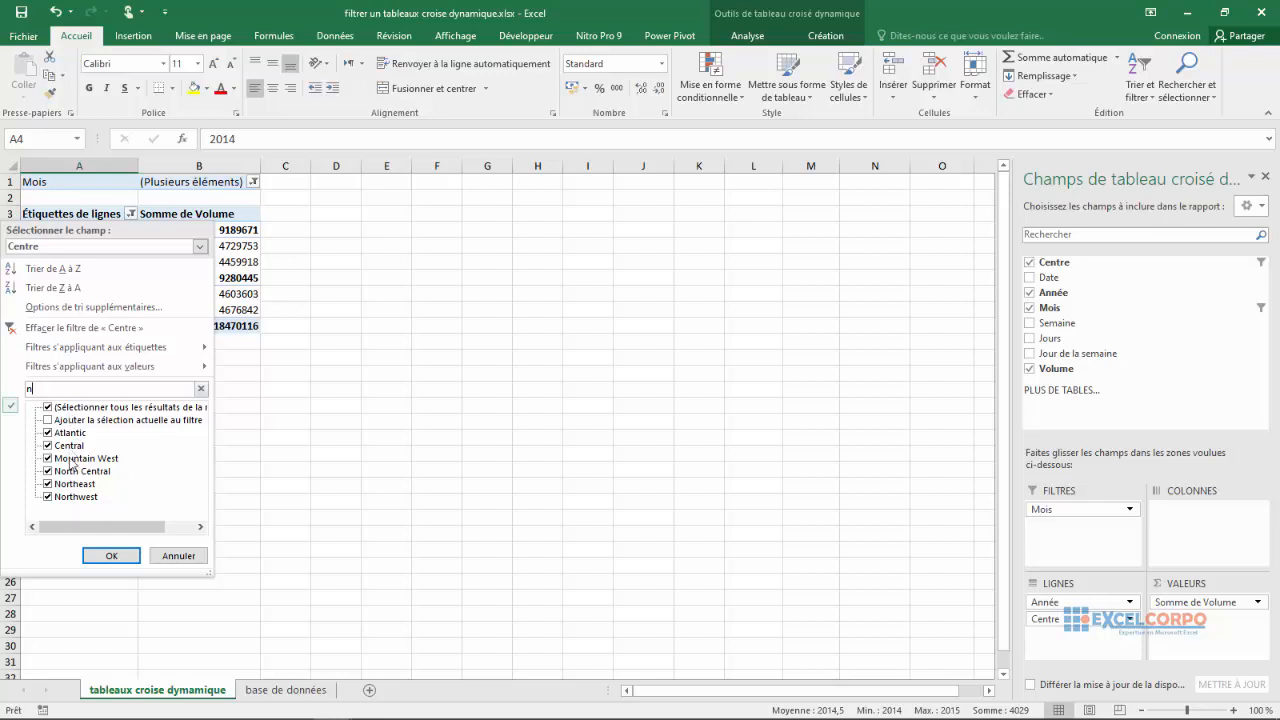
pyautogui.click(100, 556)
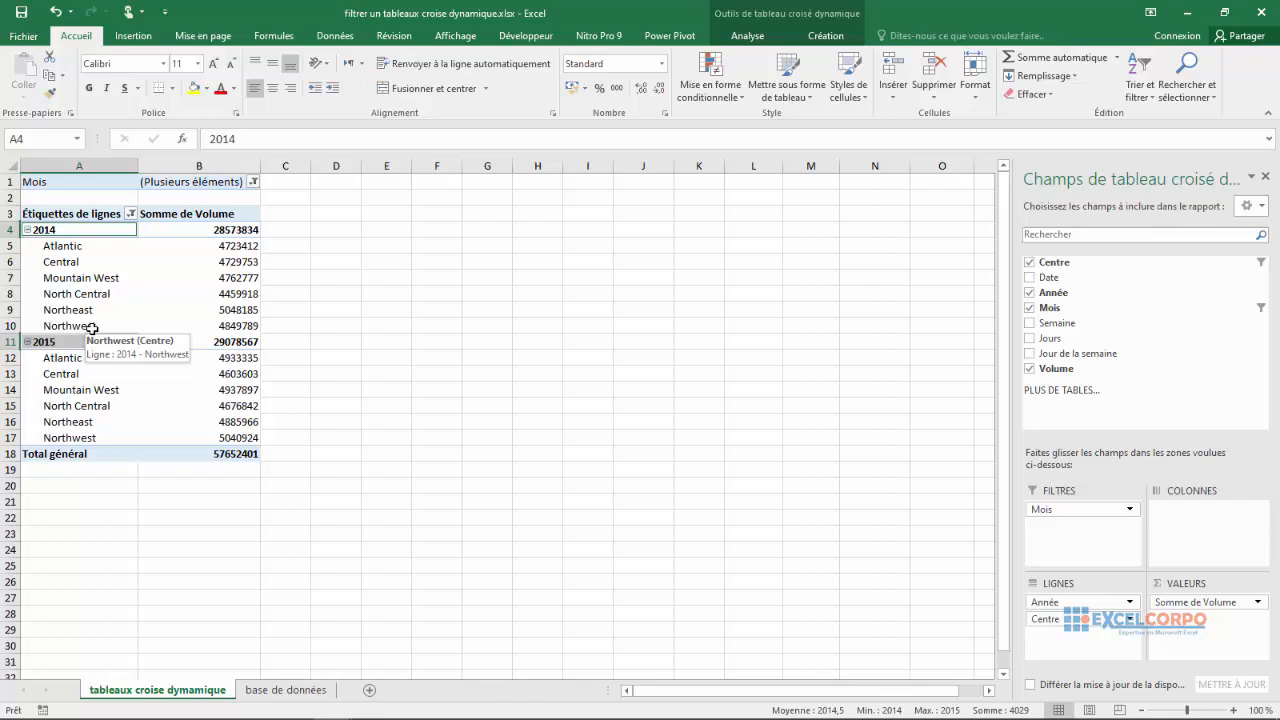
pyautogui.click(407, 325)
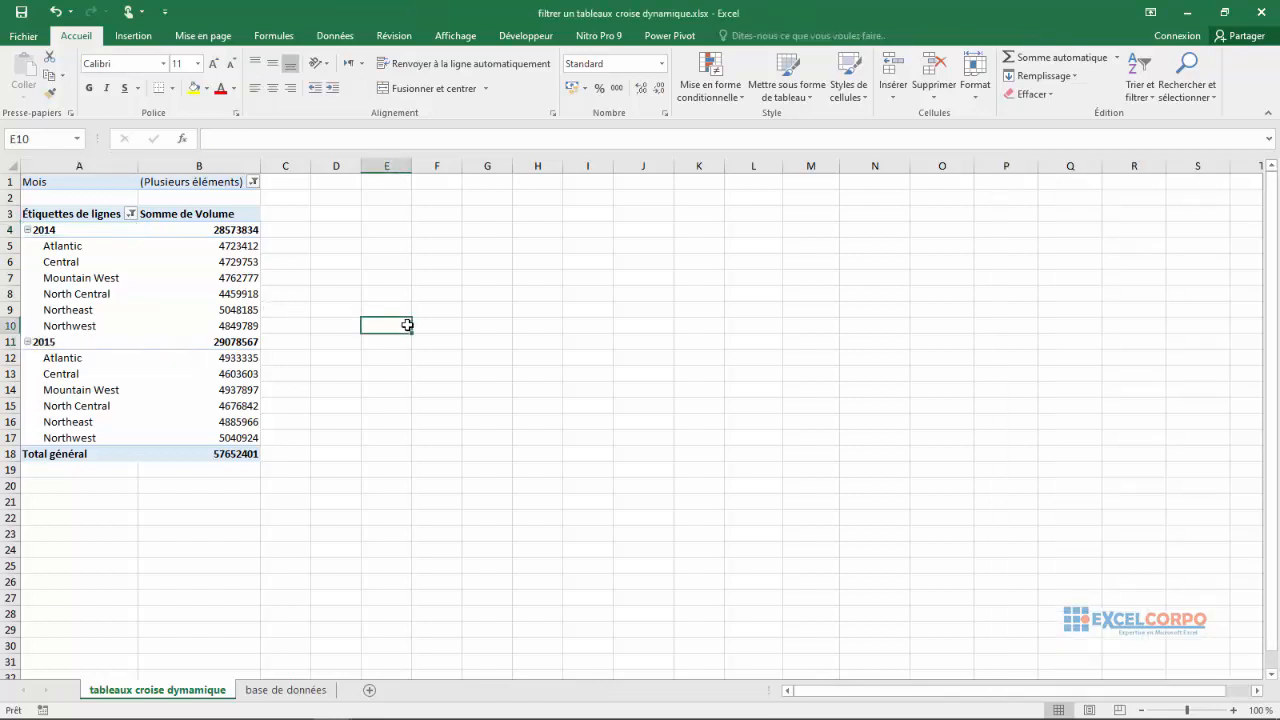
pyautogui.click(206, 275)
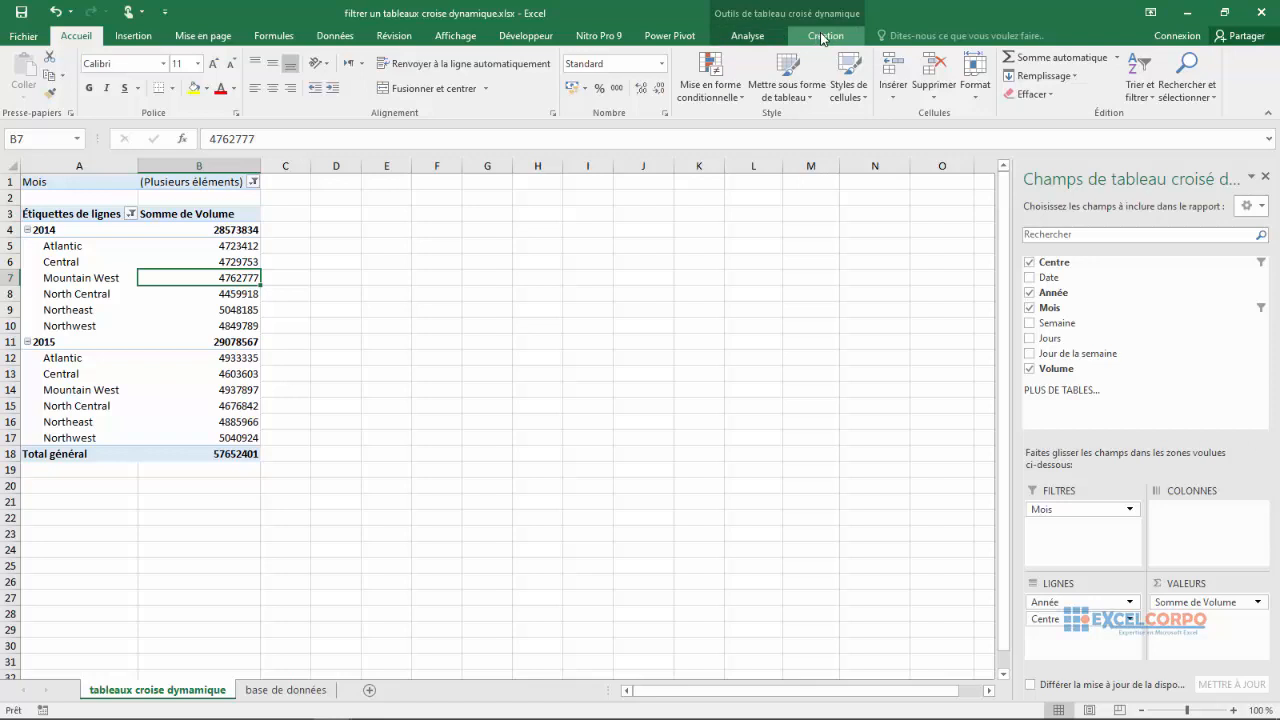
pyautogui.click(748, 36)
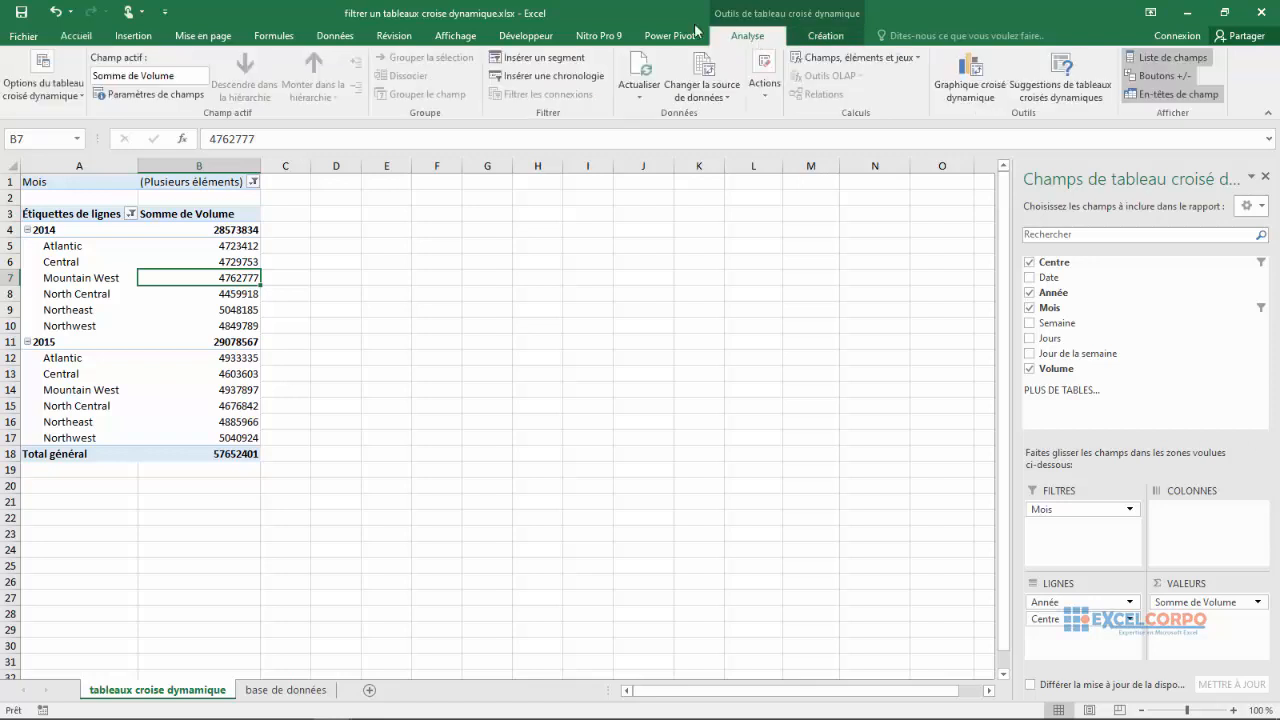
pyautogui.click(540, 60)
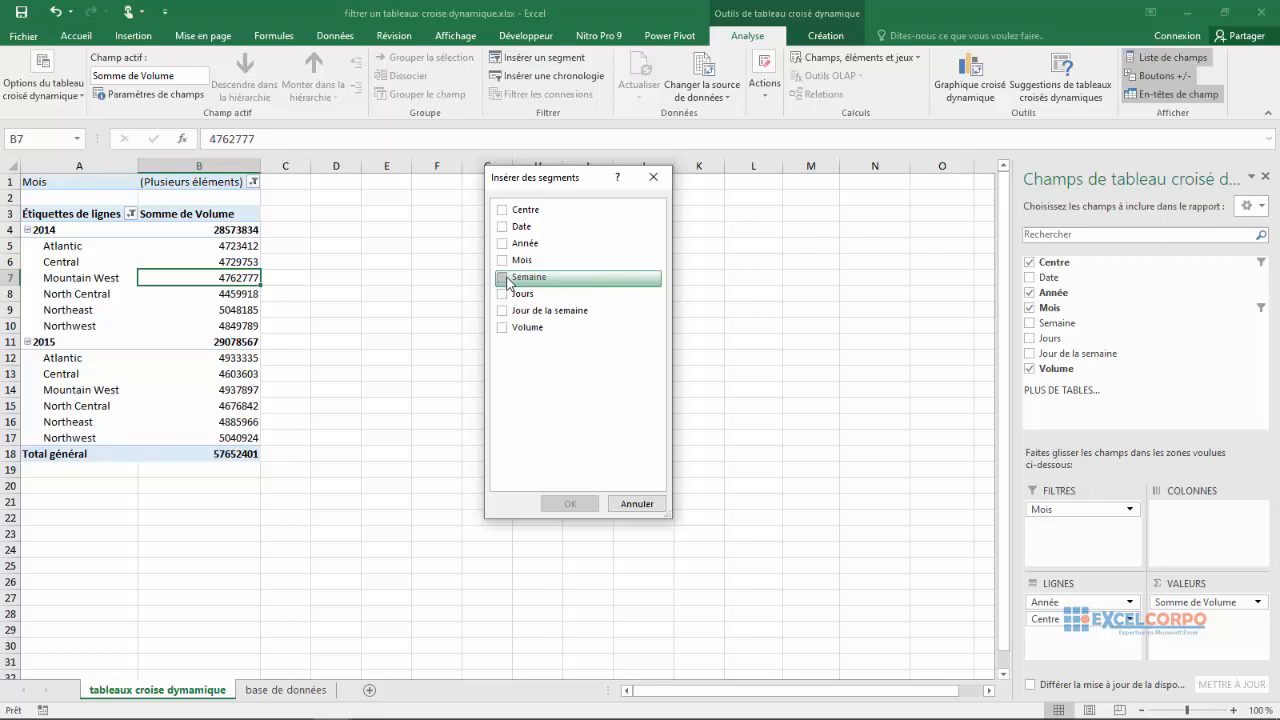
pyautogui.click(653, 177)
pyautogui.click(436, 308)
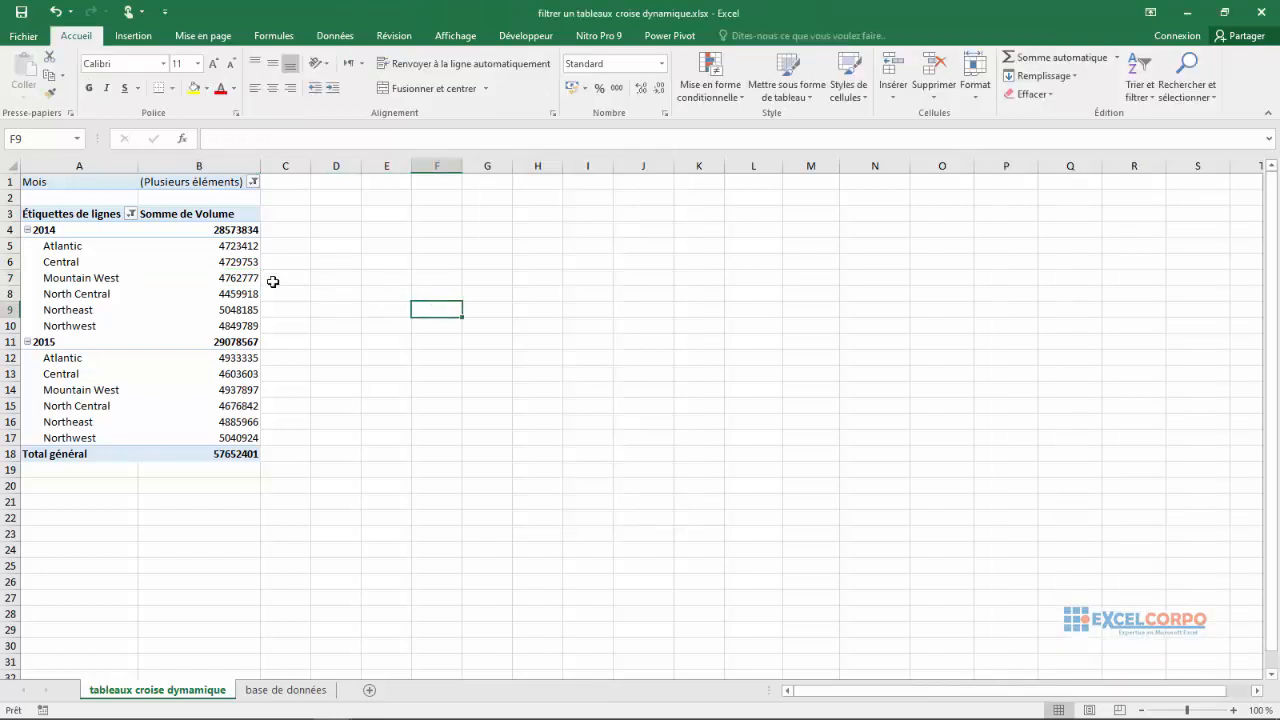
# Remove the Année, Centre, Mois and Volume fields from the pivot table to leave it empty
pyautogui.click(194, 293)
pyautogui.rightClick(170, 358)
pyautogui.click(232, 589)
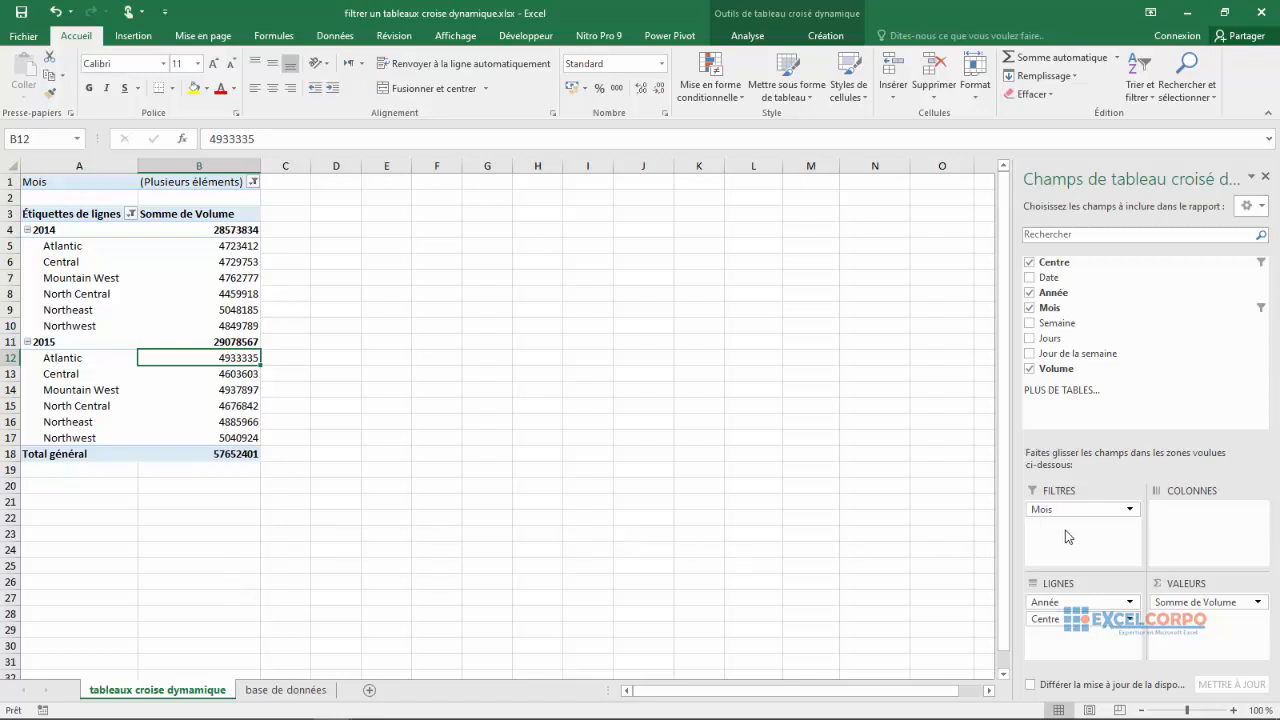
pyautogui.click(1030, 293)
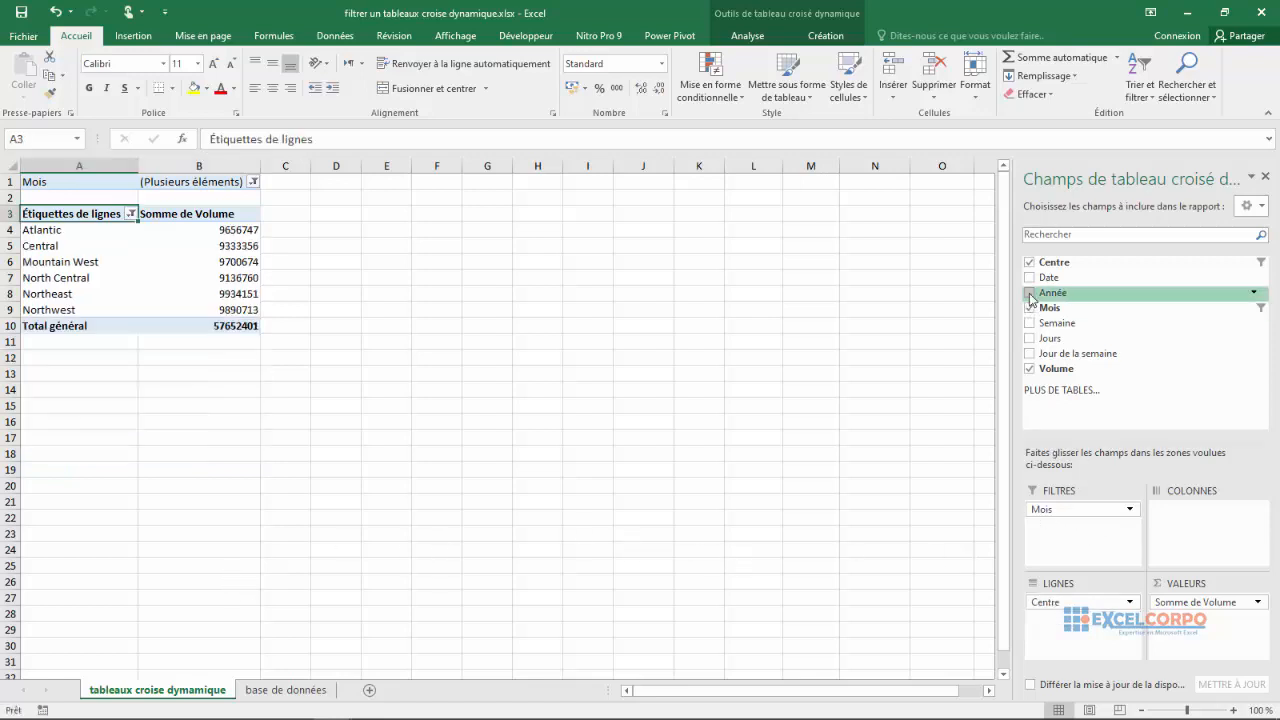
pyautogui.click(1030, 262)
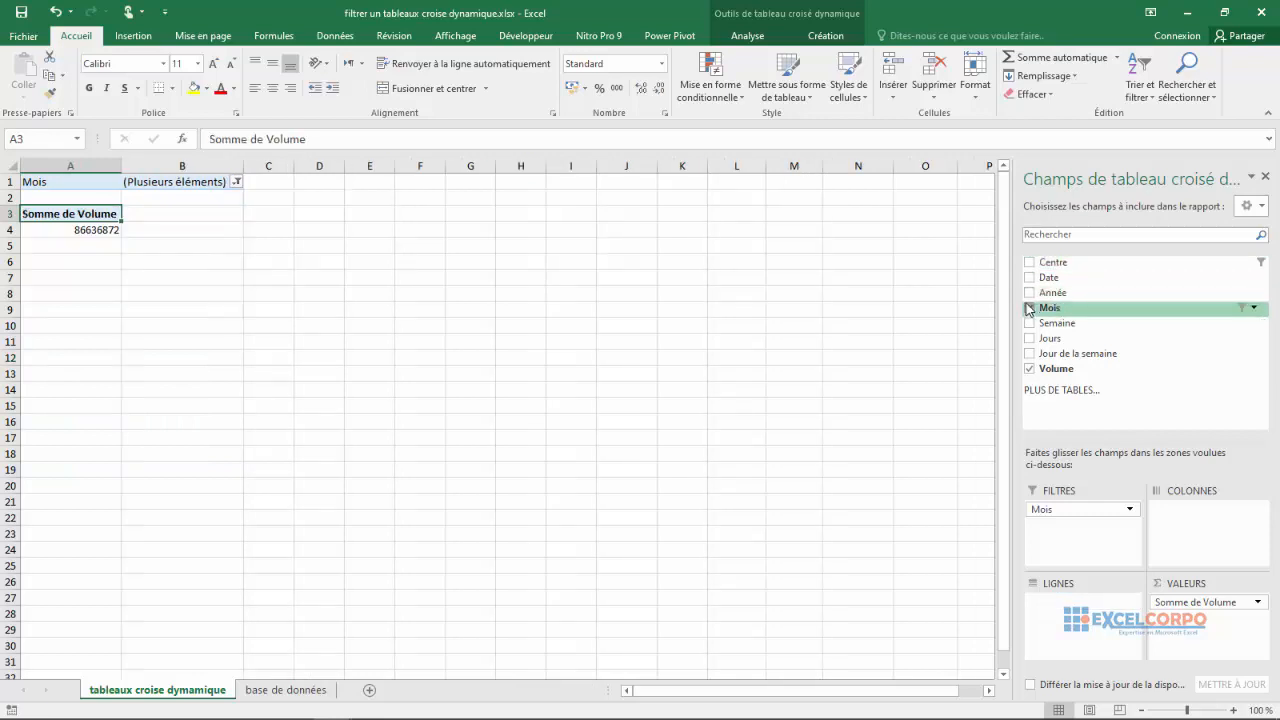
pyautogui.click(1030, 308)
pyautogui.click(1030, 369)
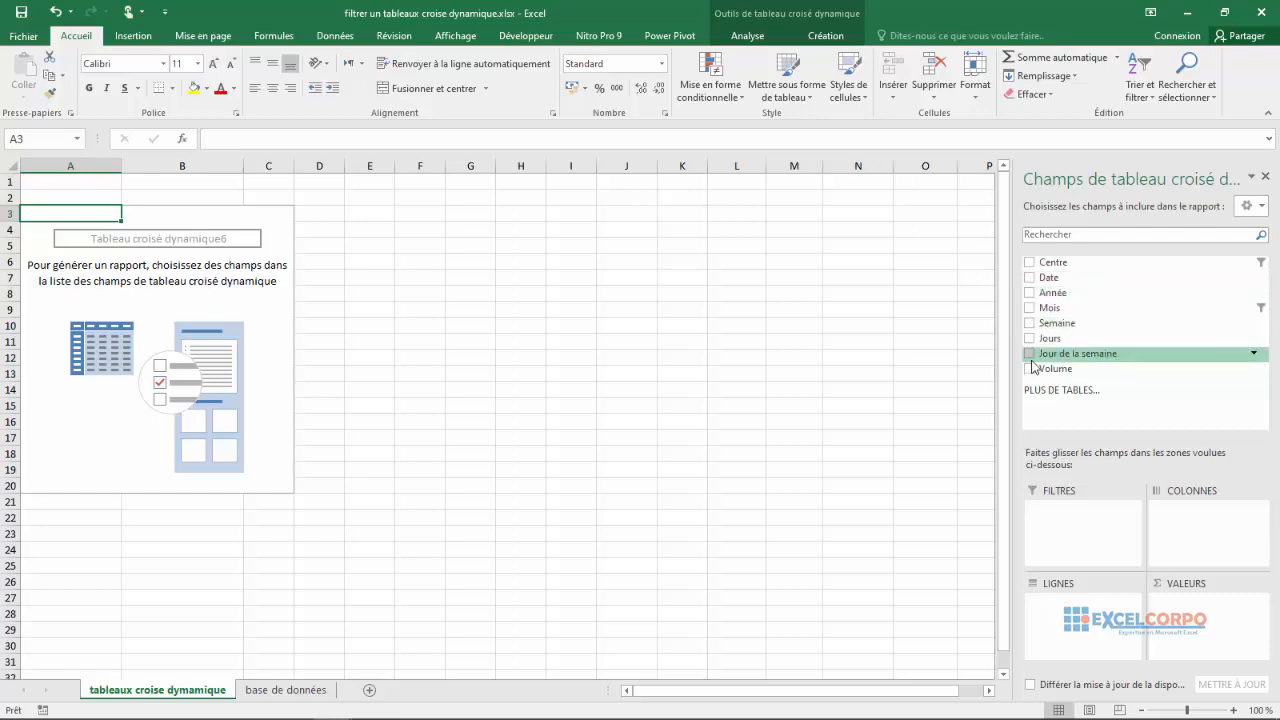
# Rebuild the pivot table with Jour de la semaine as report filter, Mois in rows, Année in columns and Volume as values
pyautogui.moveTo(1033, 356); pyautogui.dragTo(1076, 514)
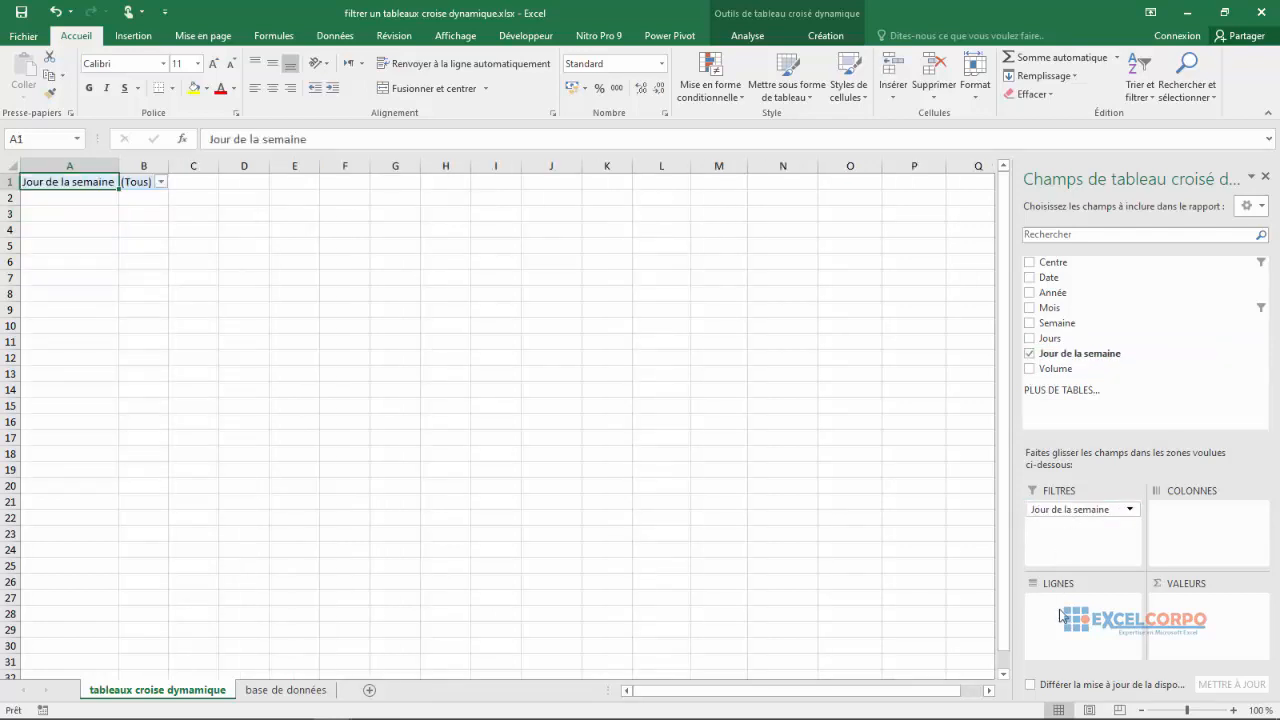
pyautogui.click(1030, 309)
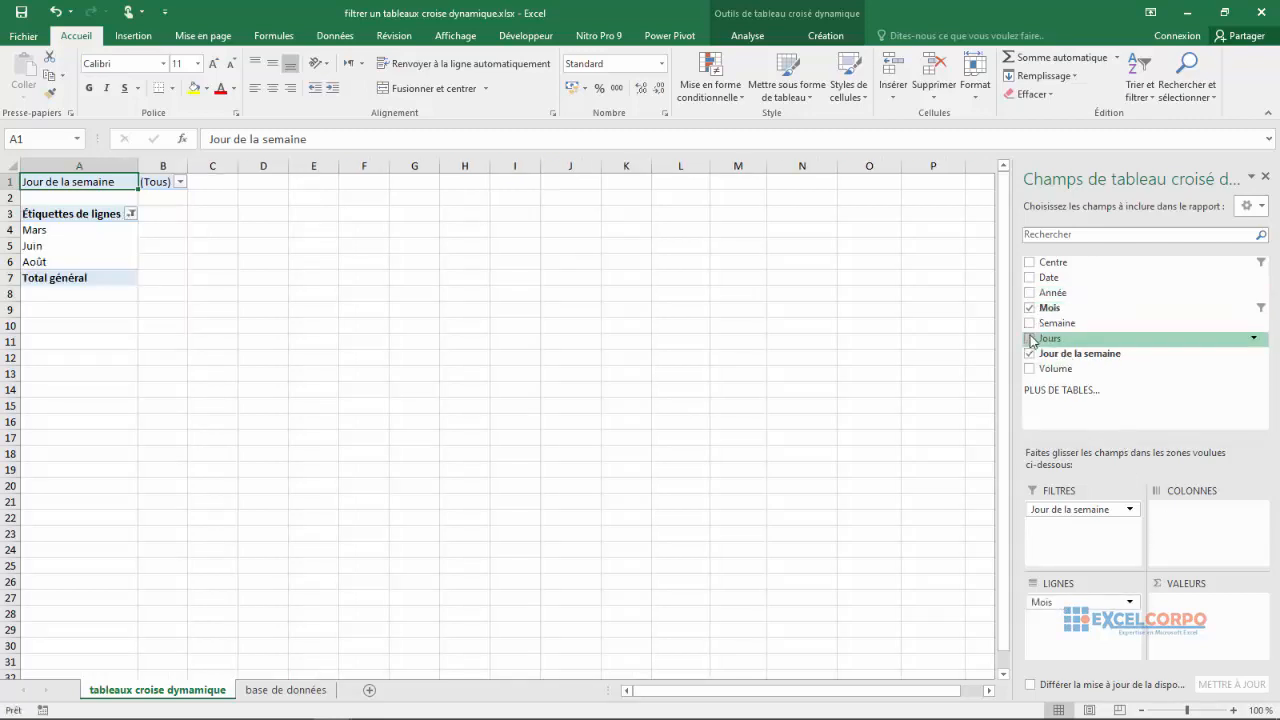
pyautogui.moveTo(1029, 298); pyautogui.dragTo(1163, 528)
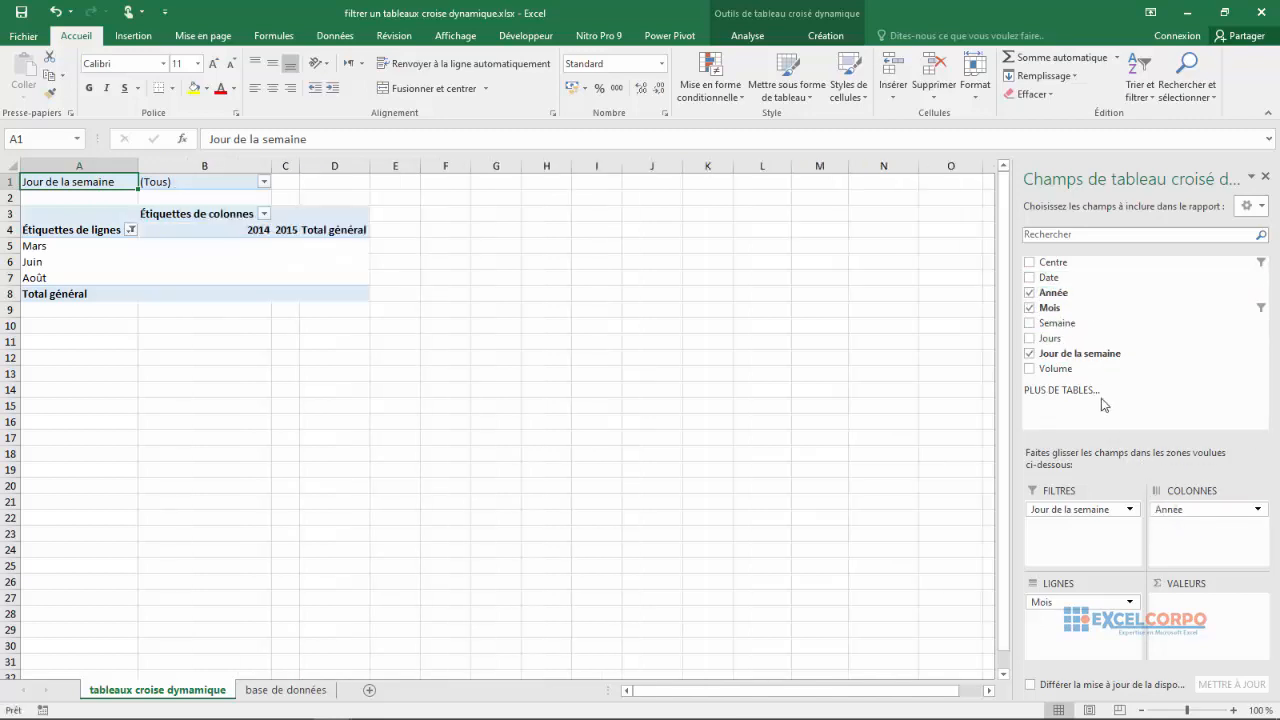
pyautogui.click(1029, 369)
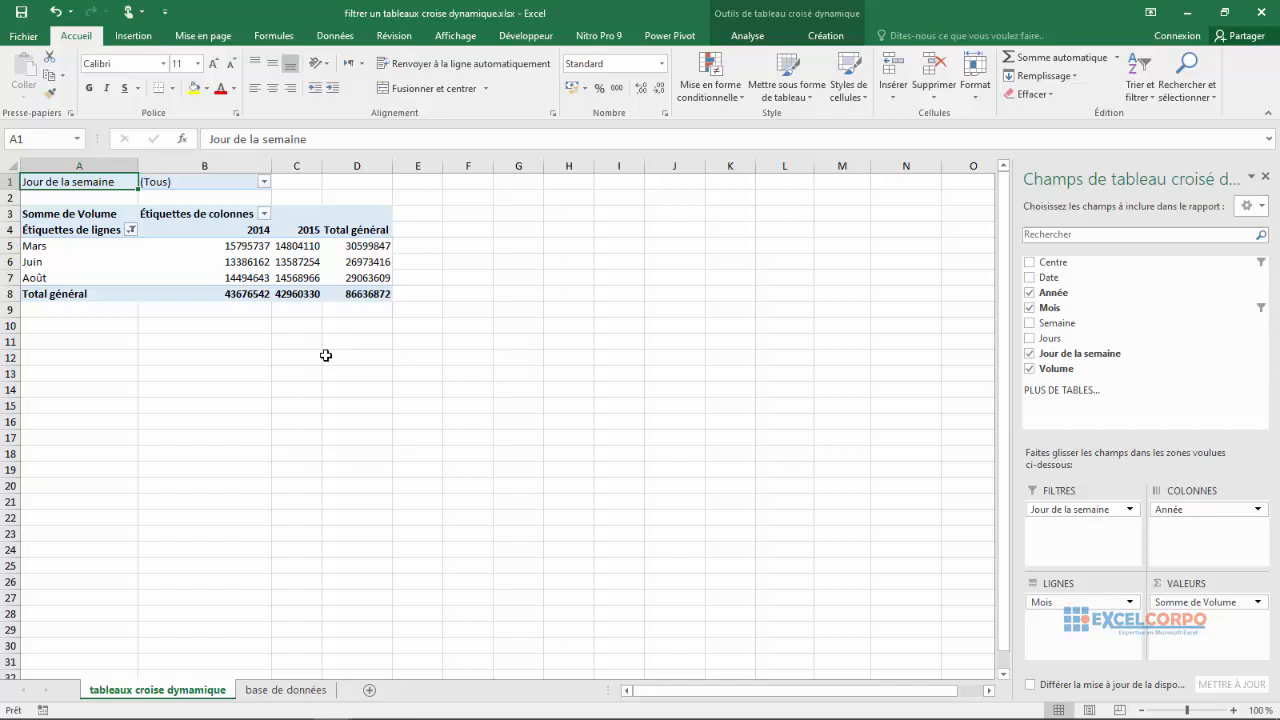
# Filter the Mois row labels to Janvier, Avril and Juillet only
pyautogui.click(130, 230)
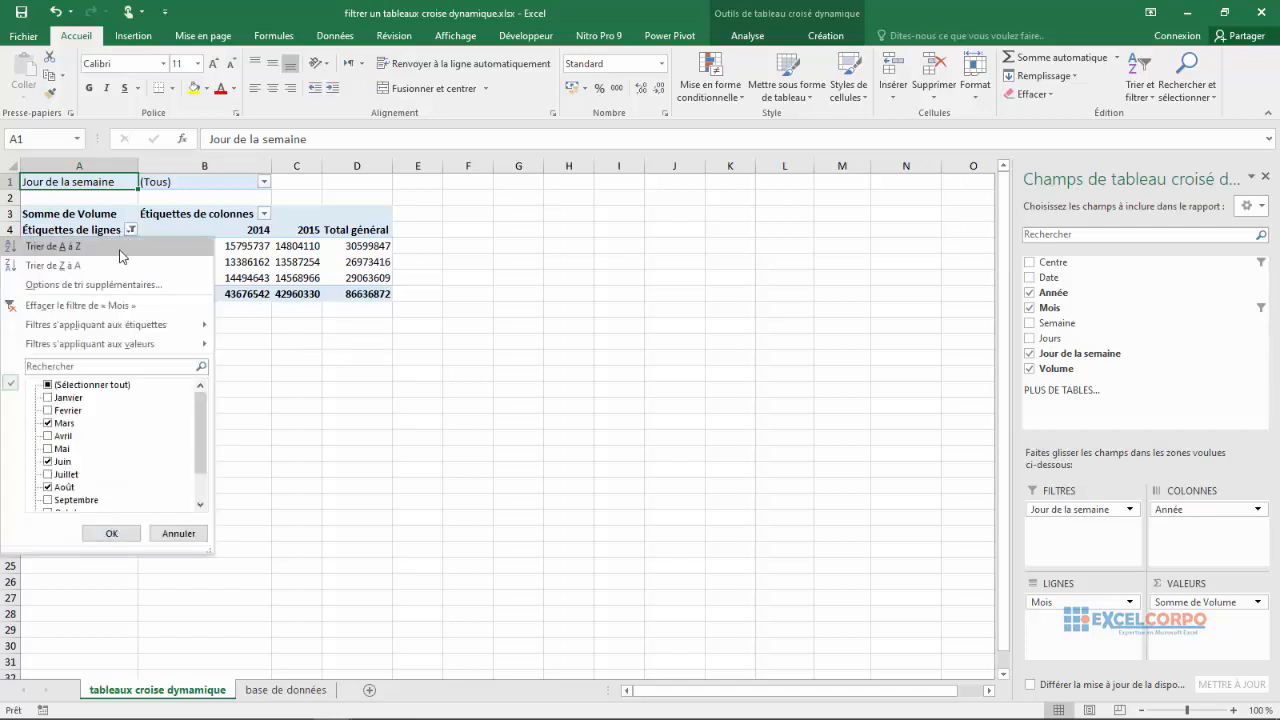
pyautogui.click(50, 398)
pyautogui.click(48, 398)
pyautogui.click(50, 385)
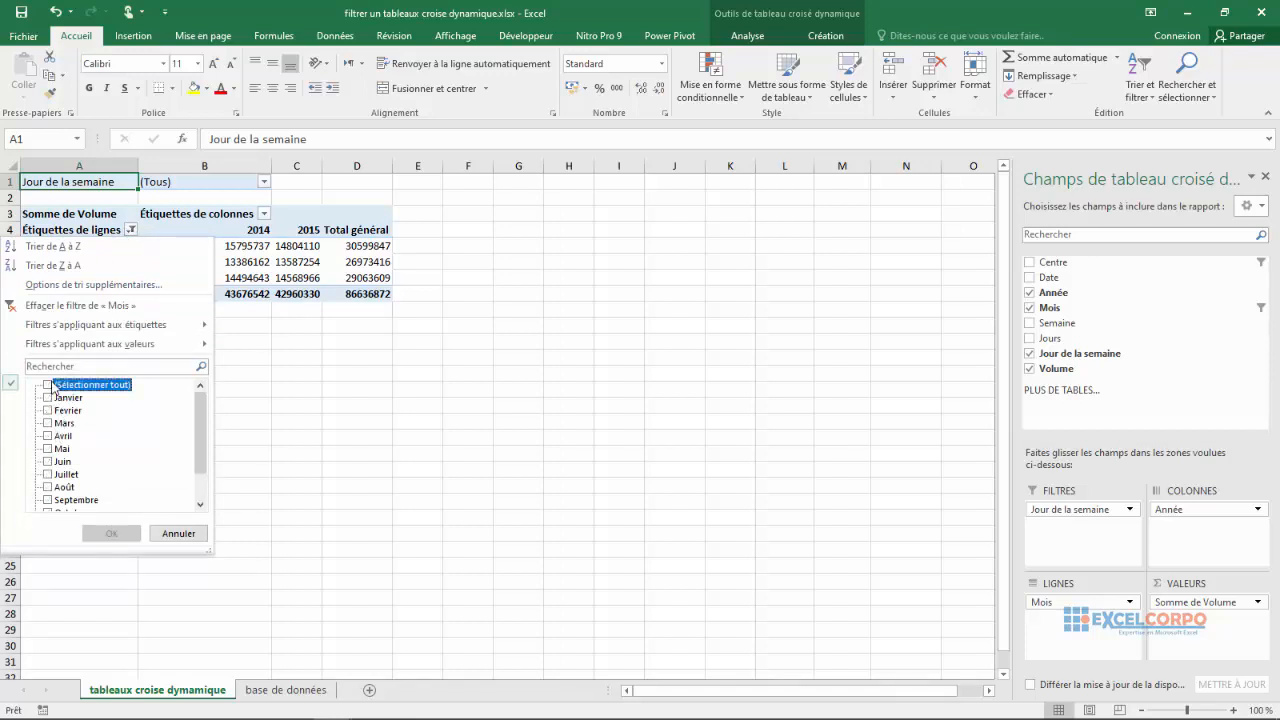
pyautogui.click(48, 398)
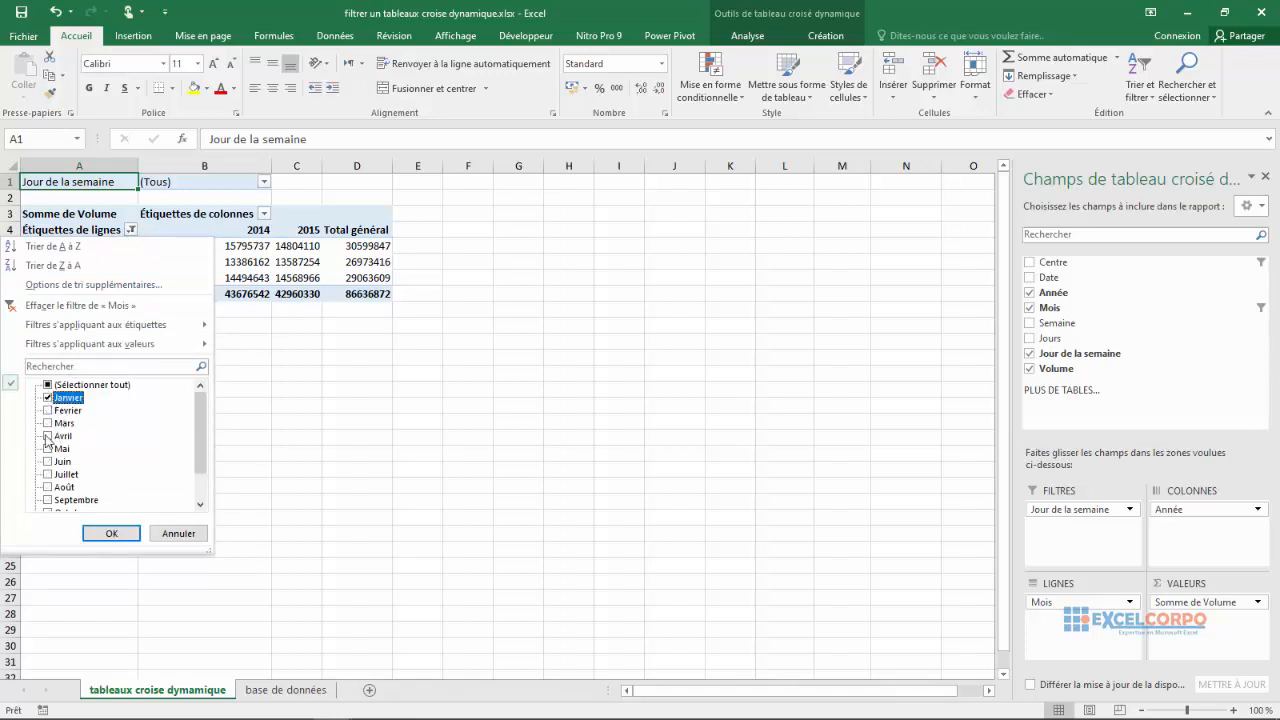
pyautogui.click(47, 436)
pyautogui.click(47, 475)
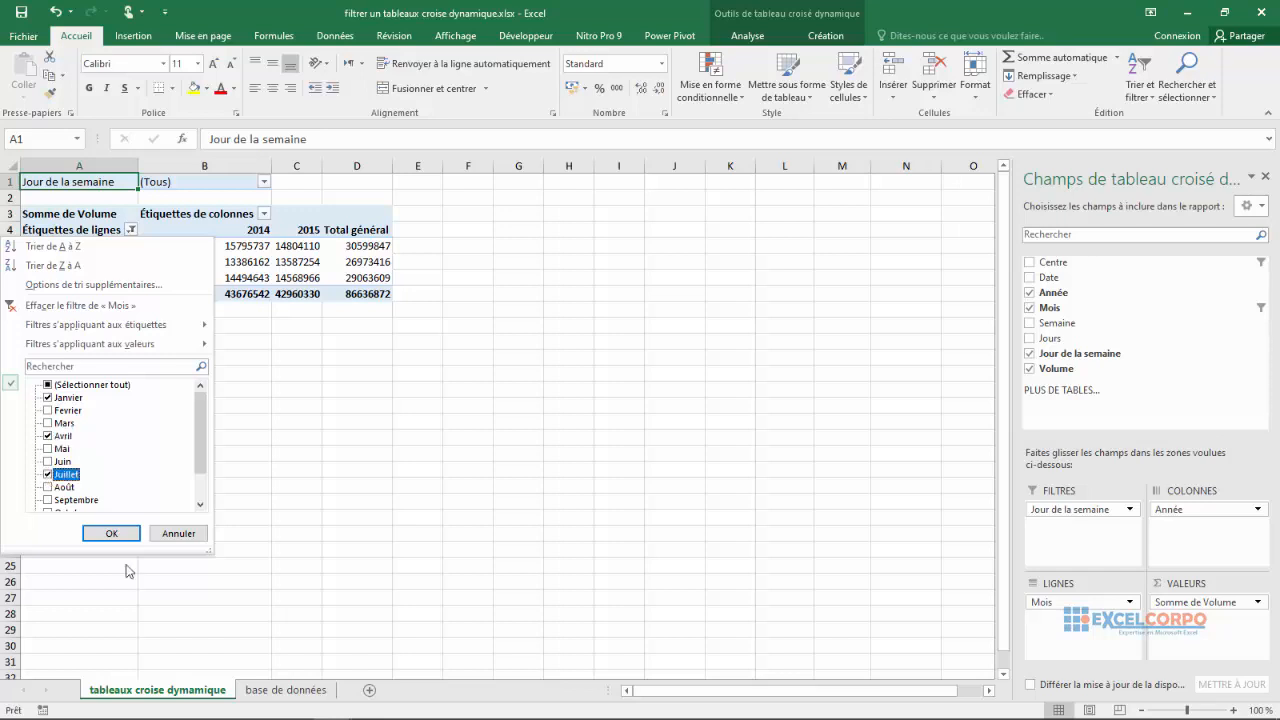
pyautogui.click(112, 533)
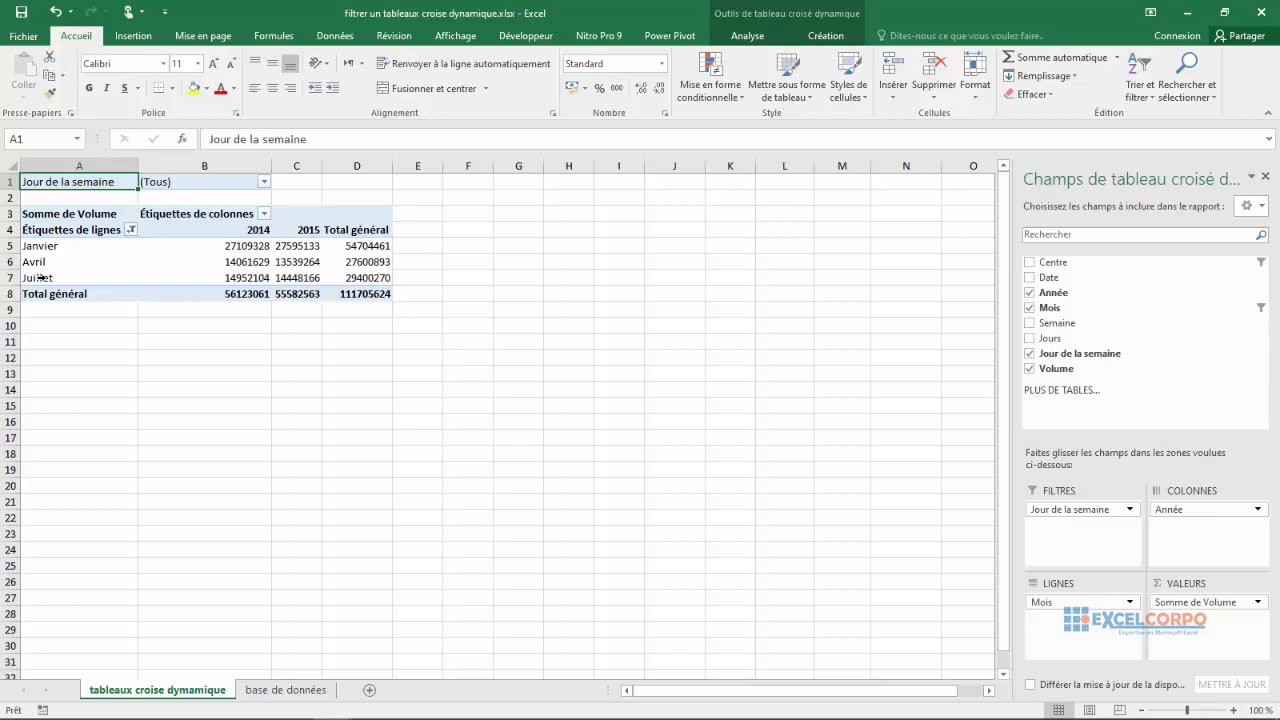
# Reselect all months in the row labels filter
pyautogui.click(129, 231)
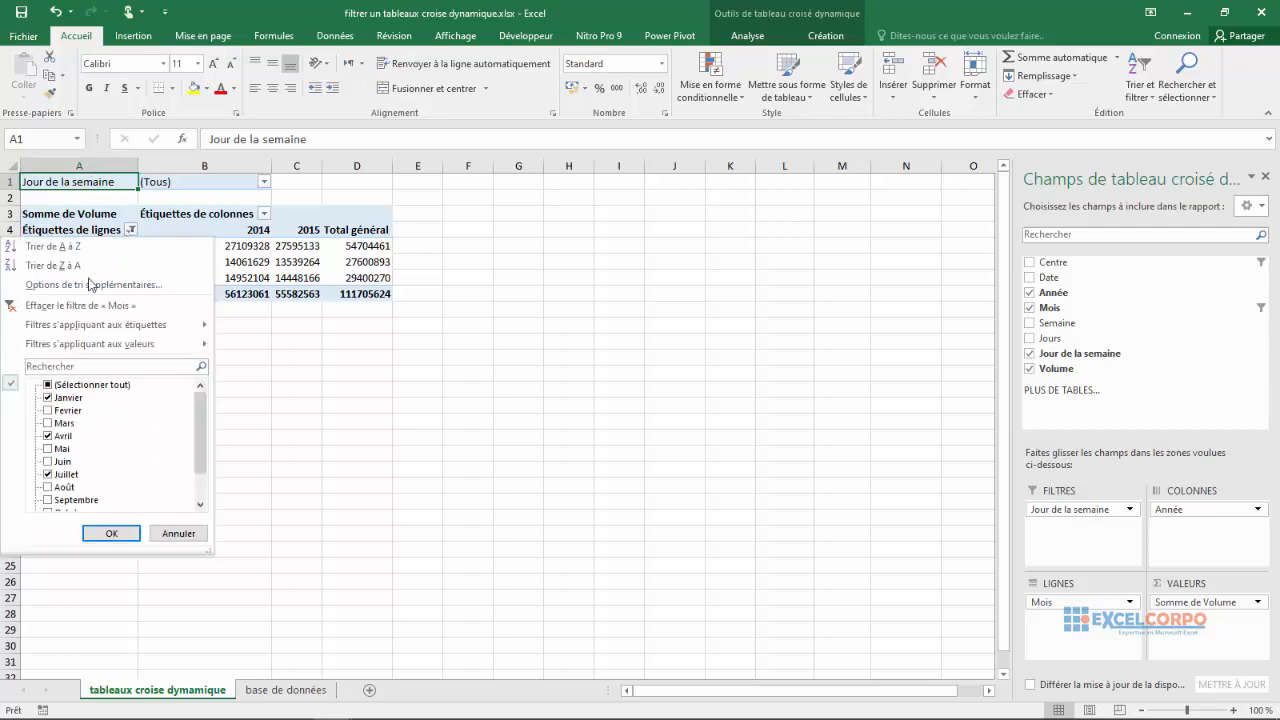
pyautogui.click(48, 386)
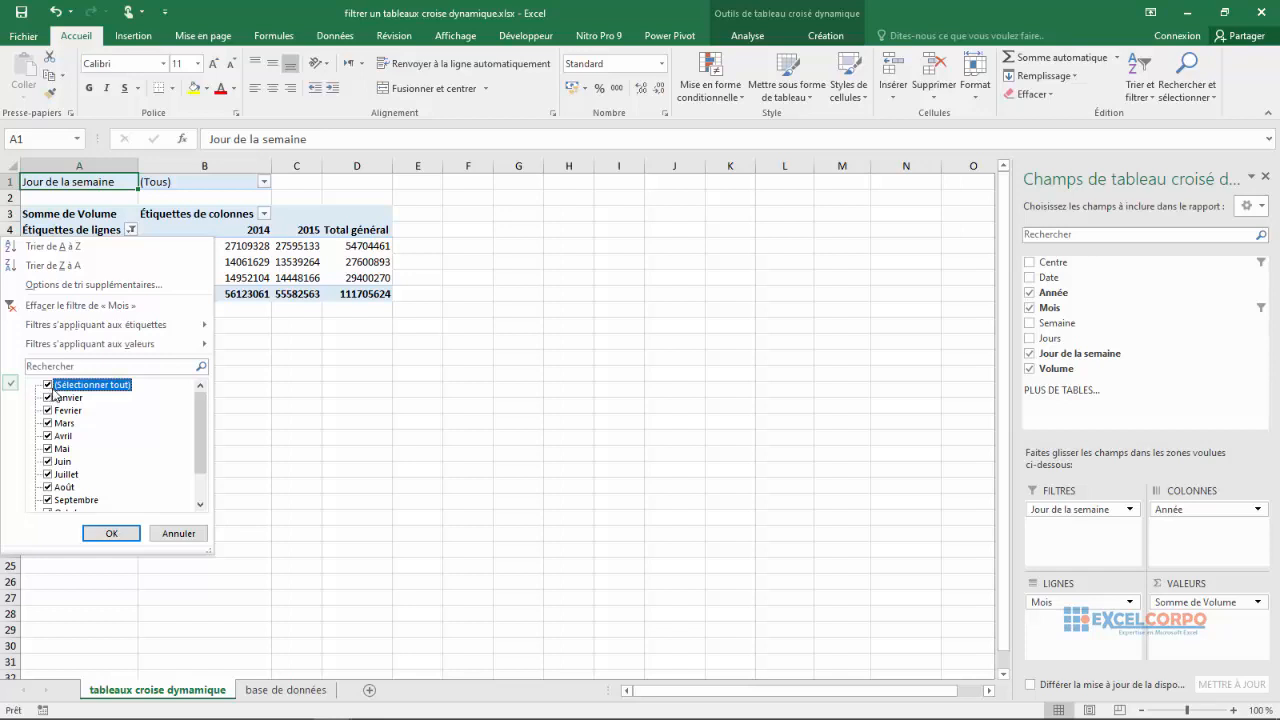
pyautogui.click(112, 535)
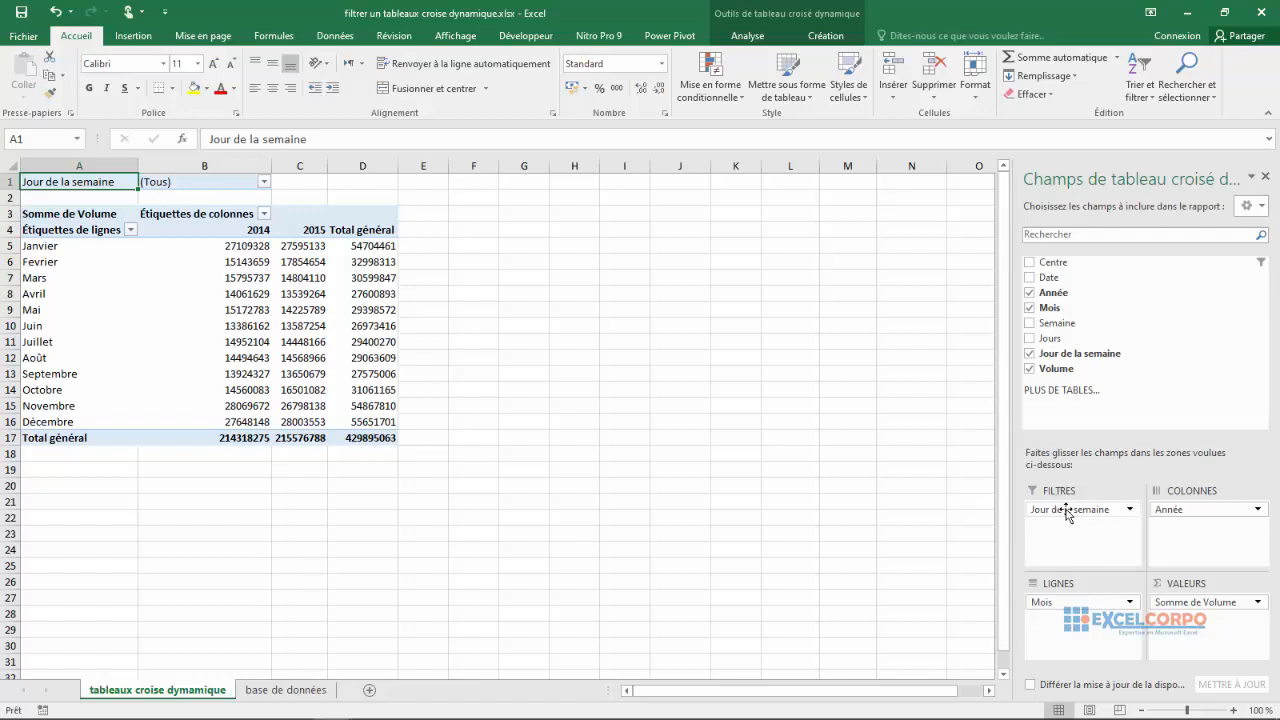
# Set the Jour de la semaine report filter to the single day mardi
pyautogui.click(264, 182)
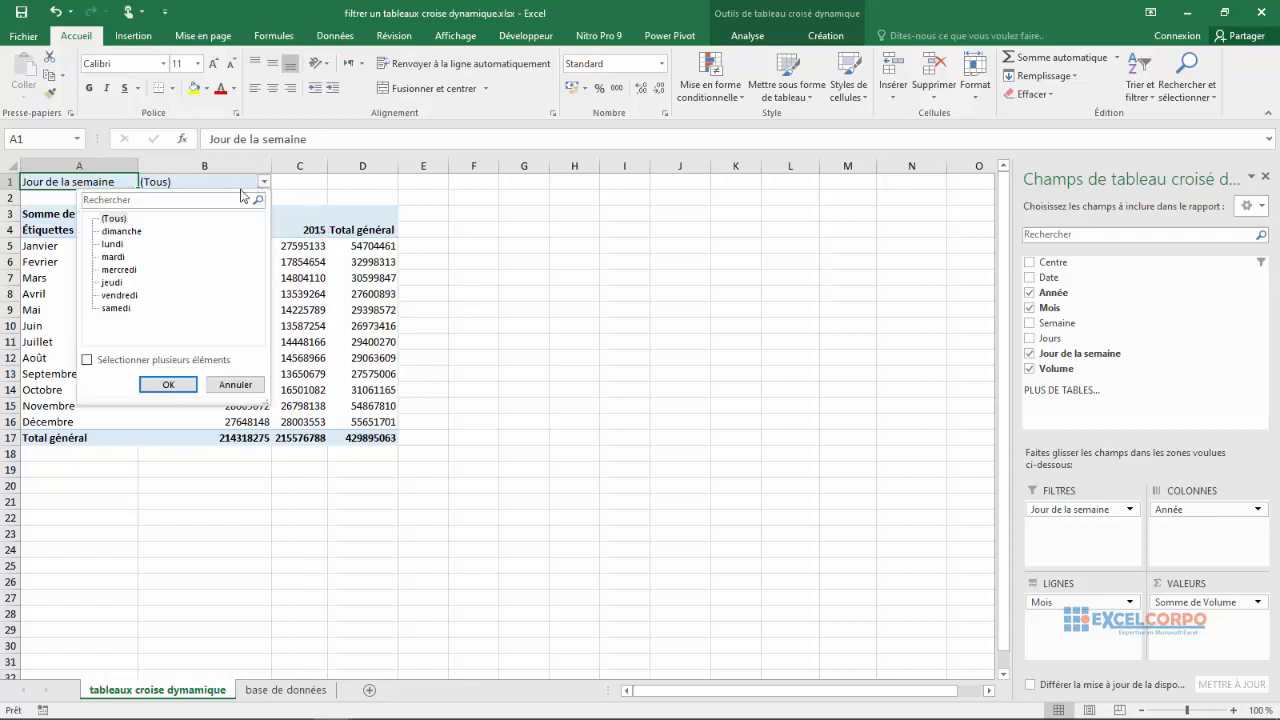
pyautogui.click(86, 360)
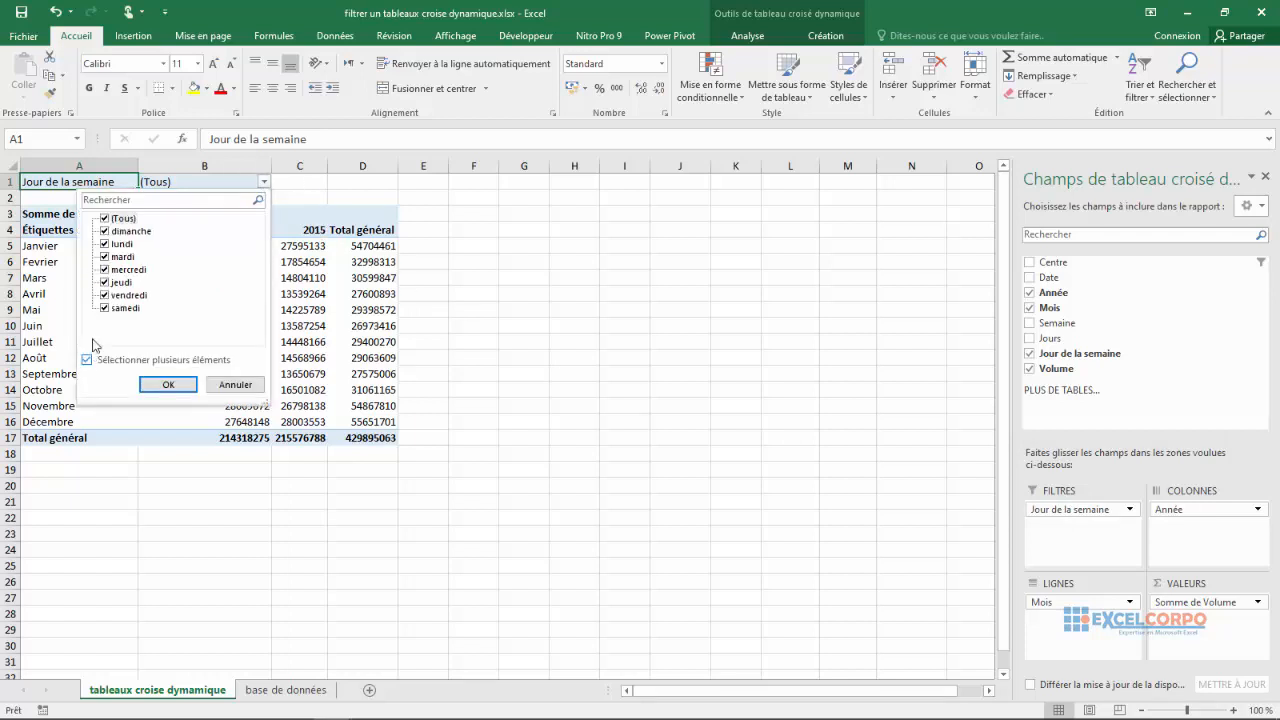
pyautogui.click(86, 360)
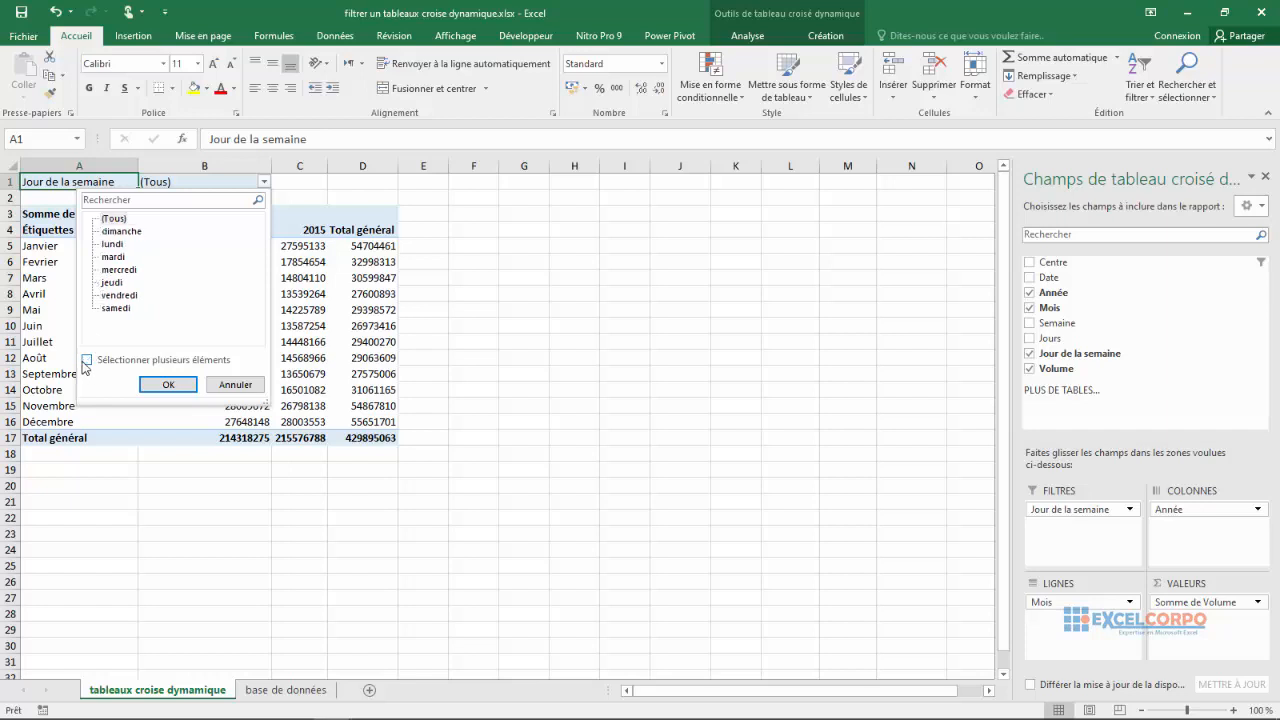
pyautogui.click(113, 257)
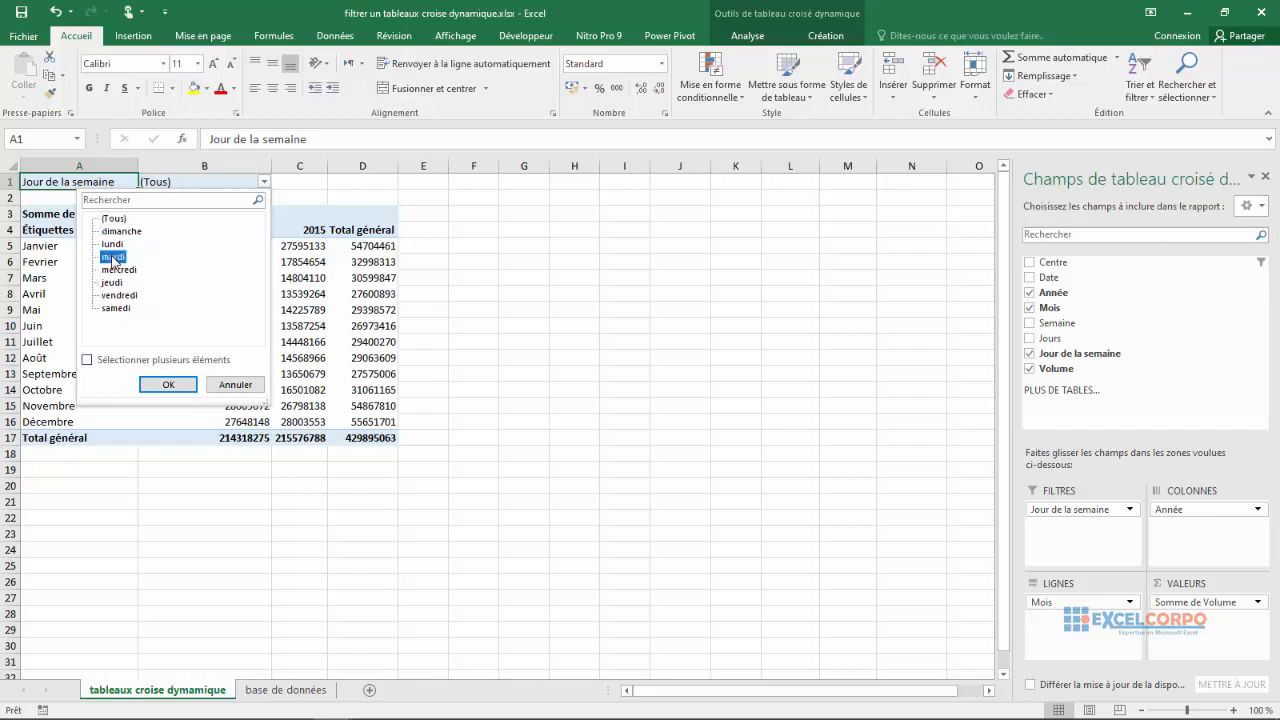
pyautogui.click(170, 385)
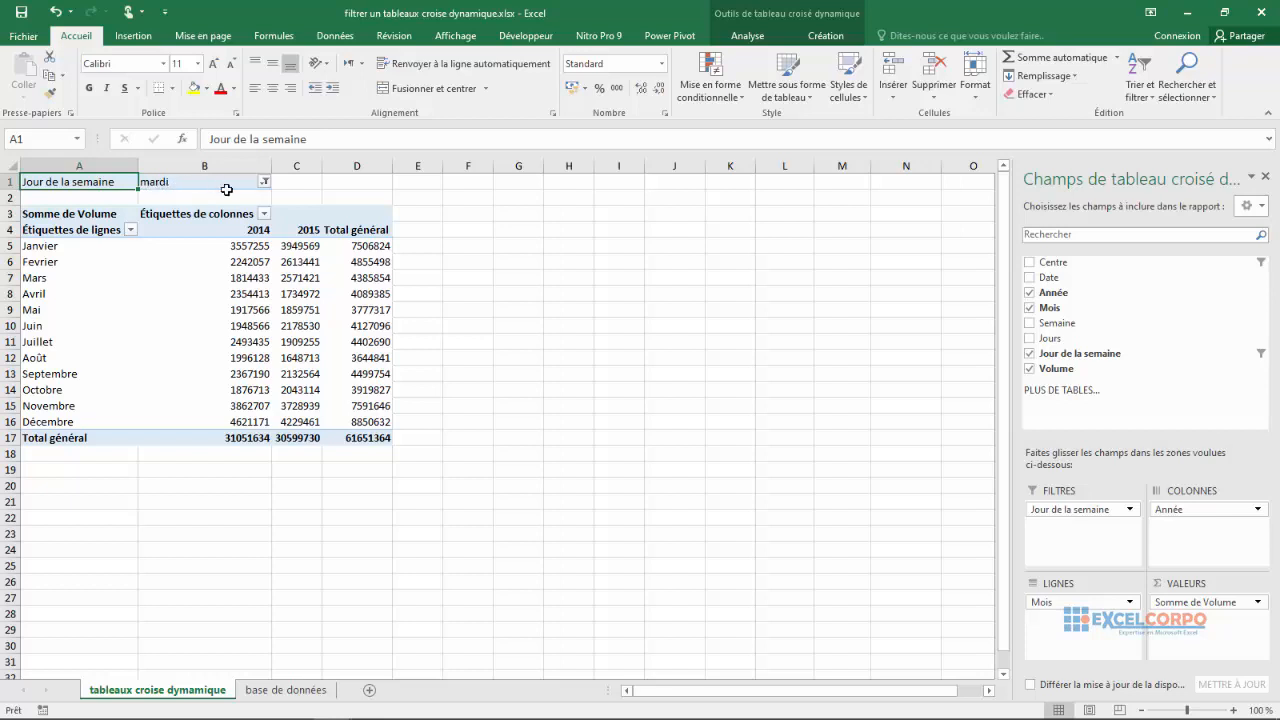
# Allow multiple items in the Jour de la semaine report filter and add jeudi to the selection
pyautogui.click(265, 181)
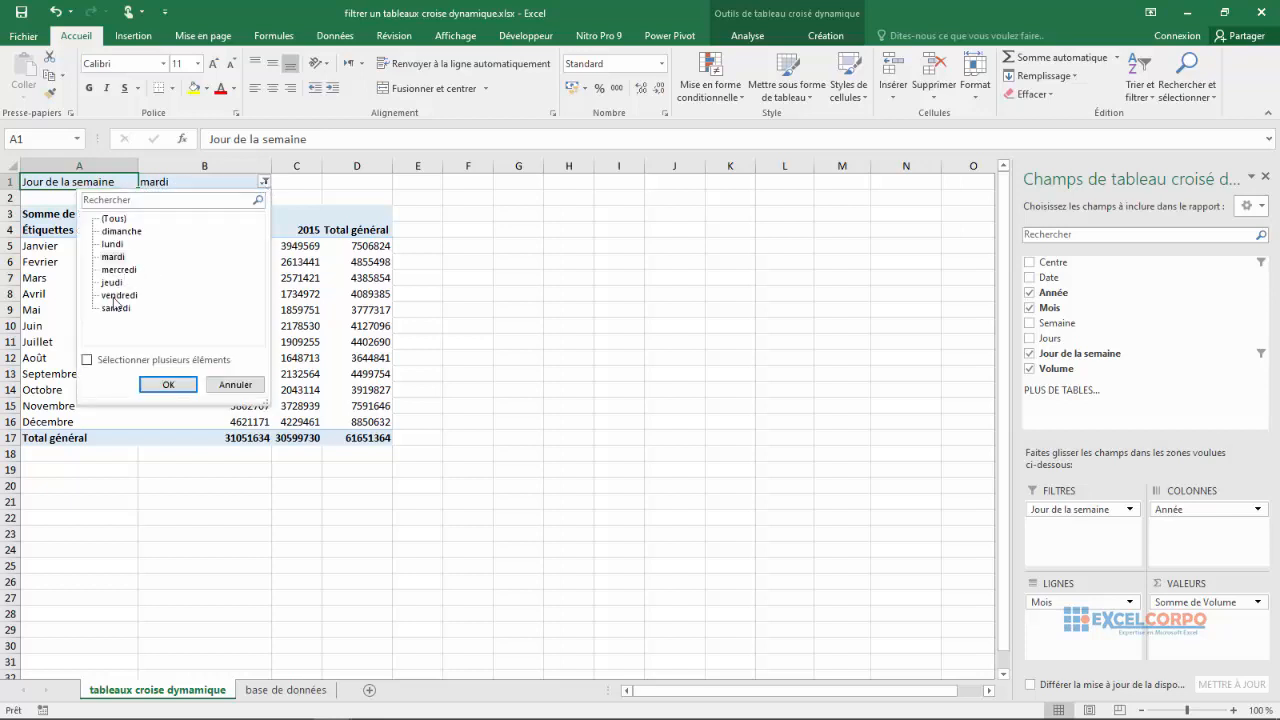
pyautogui.click(87, 359)
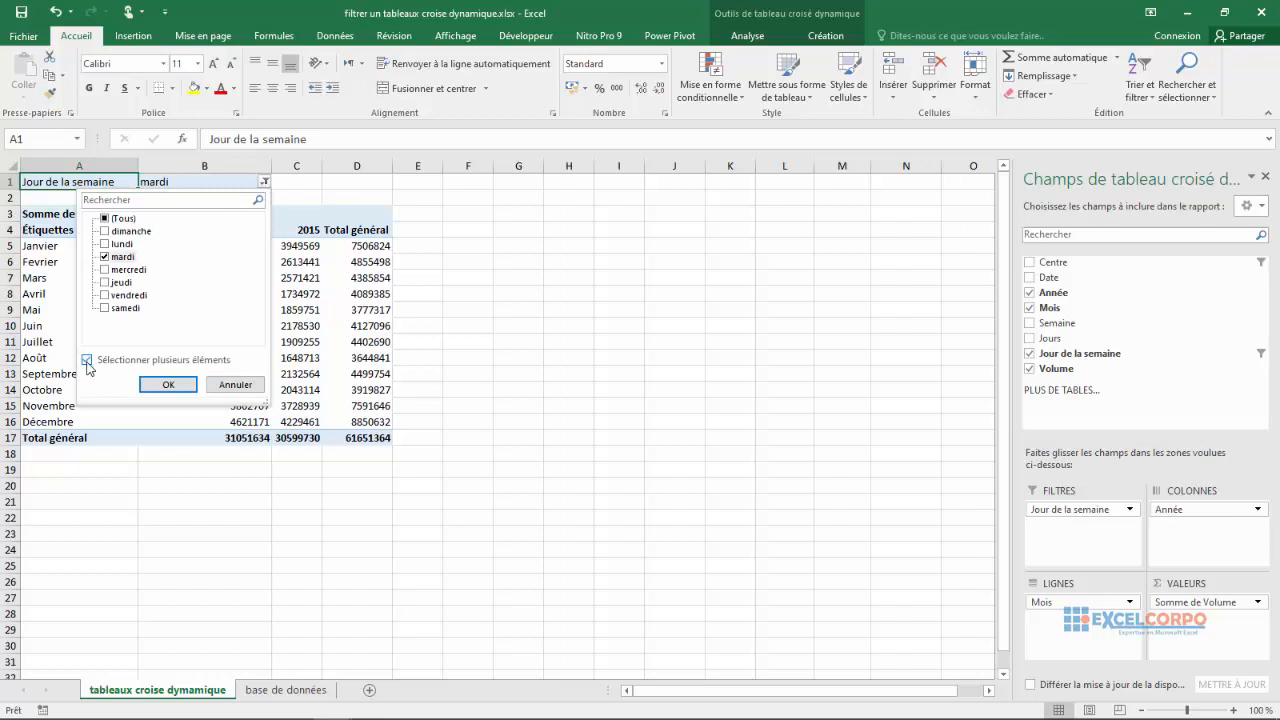
pyautogui.click(105, 283)
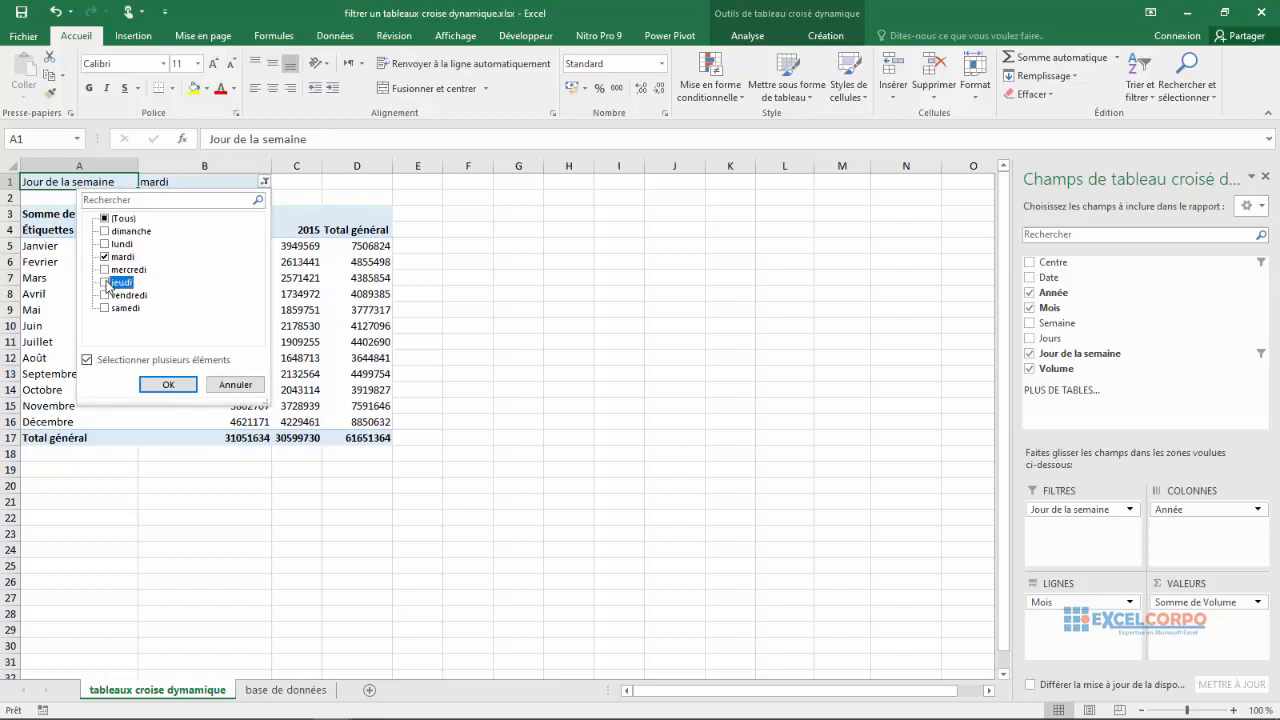
pyautogui.click(166, 385)
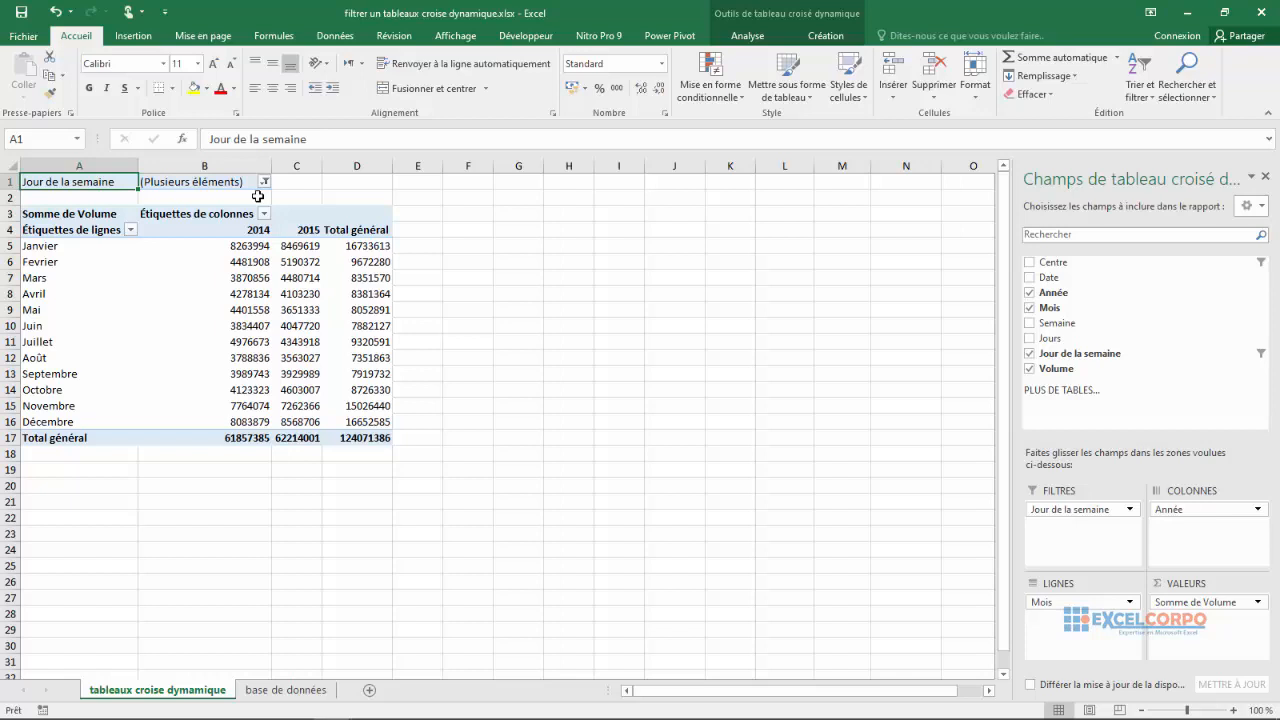
# Insert a slicer for the Mois field of the pivot table
pyautogui.click(298, 296)
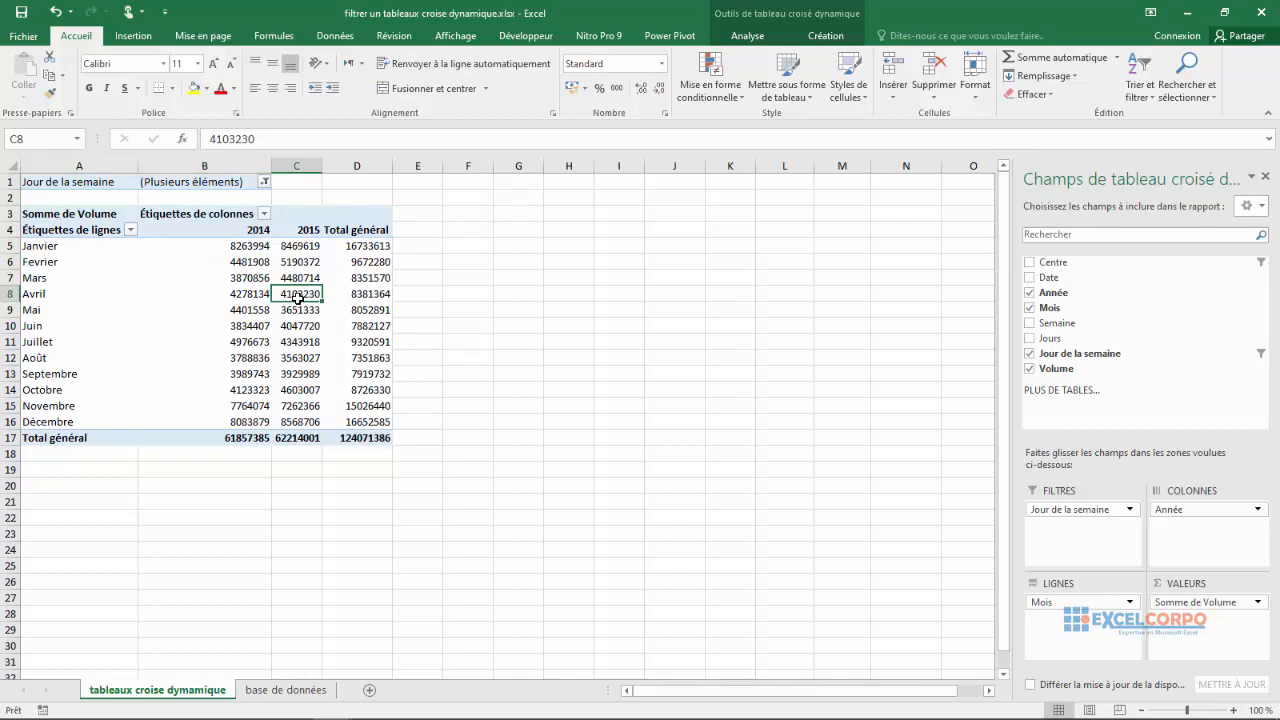
pyautogui.click(742, 40)
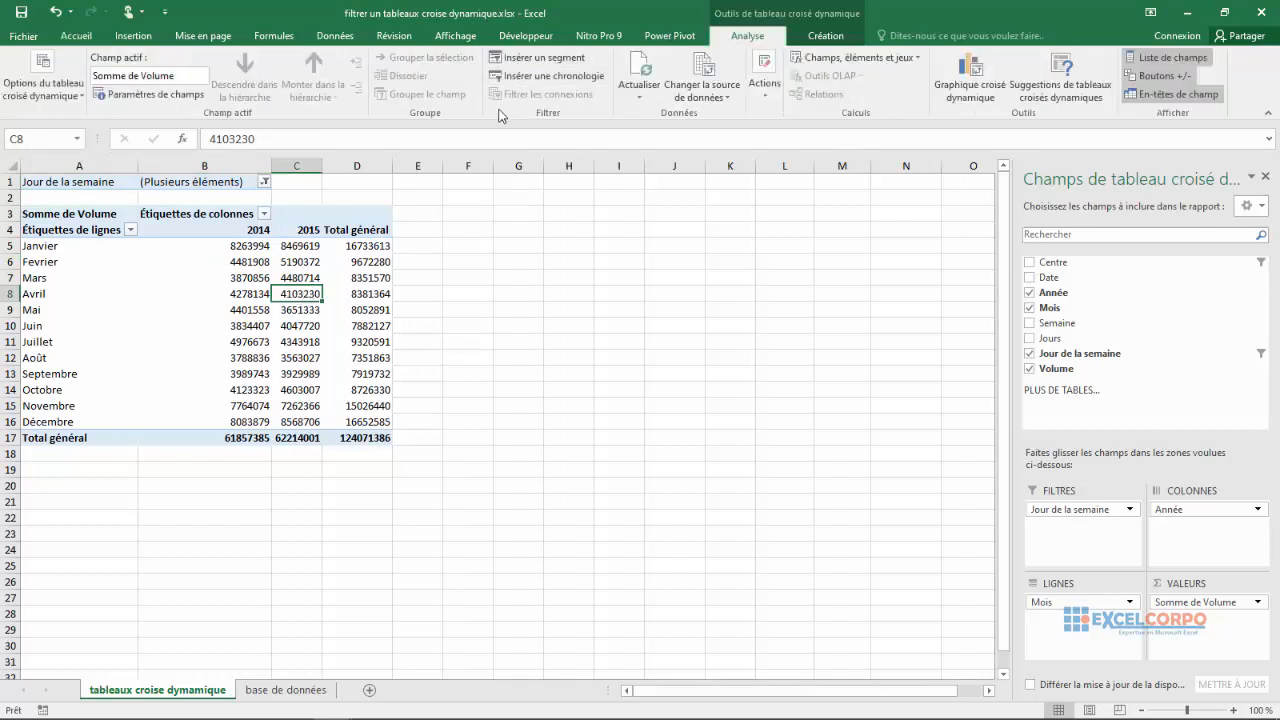
pyautogui.click(541, 58)
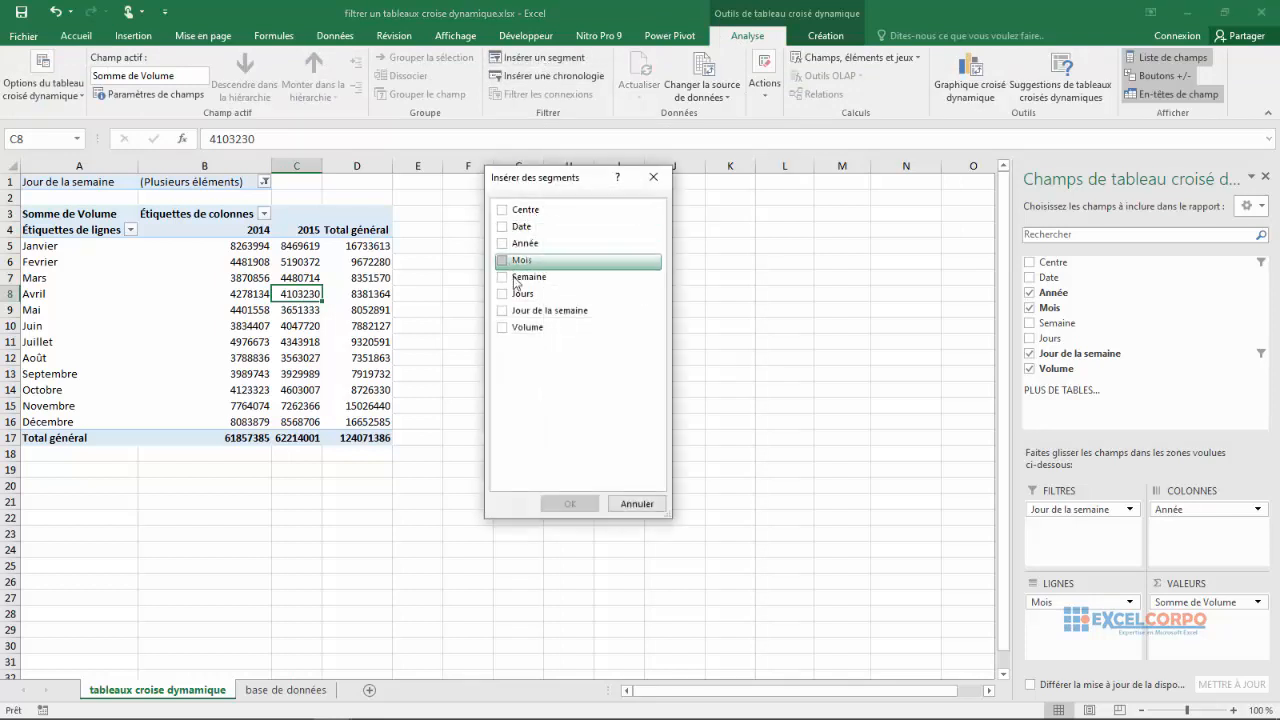
pyautogui.click(503, 260)
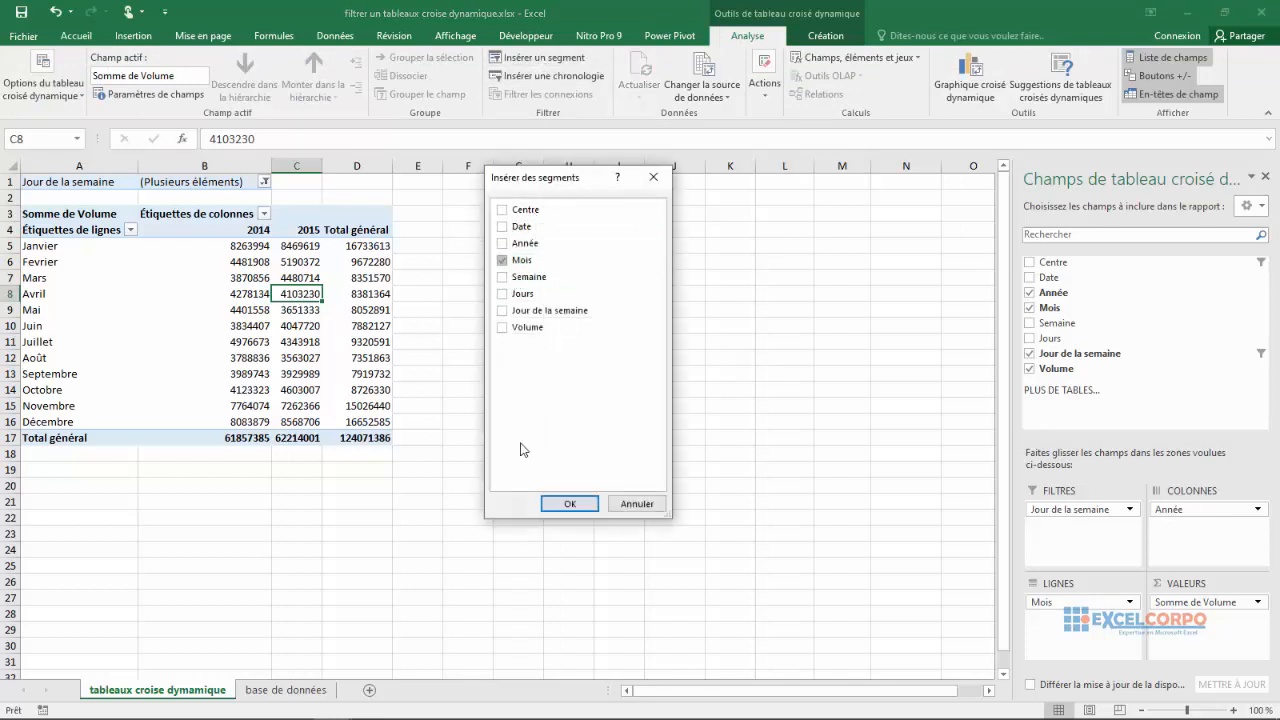
pyautogui.click(567, 505)
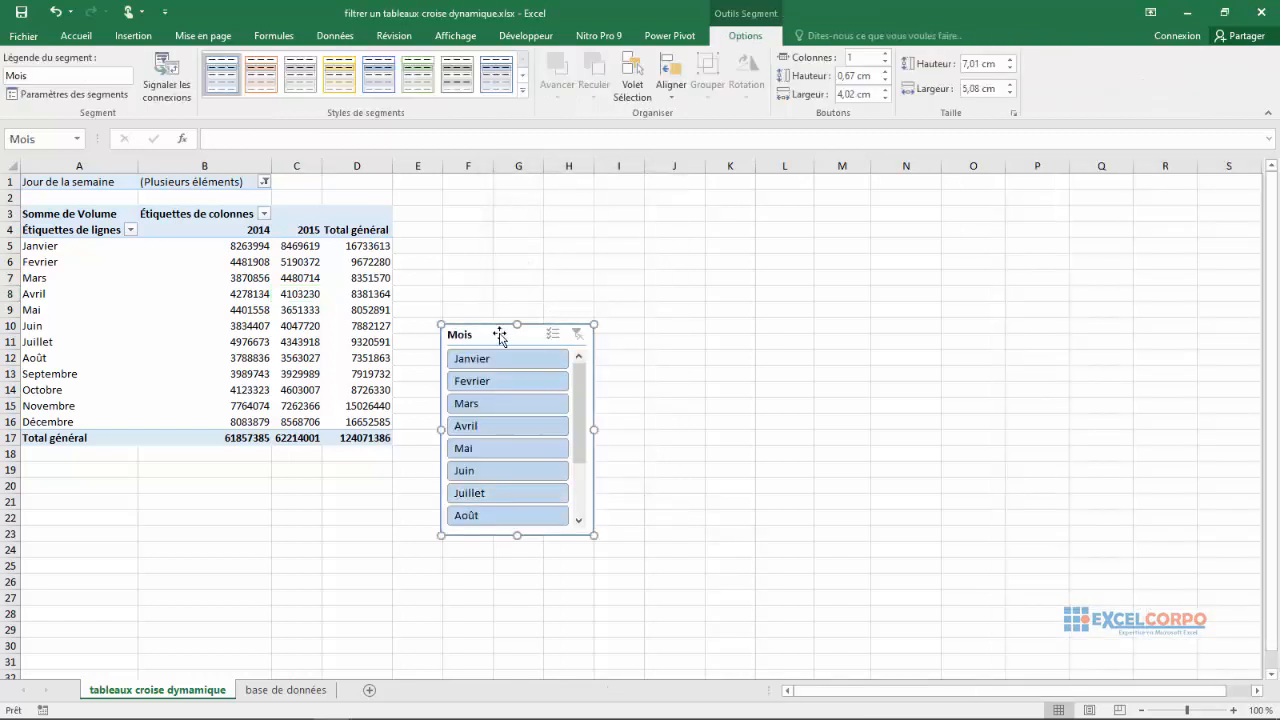
# Move the Mois slicer farther from the pivot table and filter the table to Décembre with it
pyautogui.moveTo(495, 334); pyautogui.dragTo(556, 285)
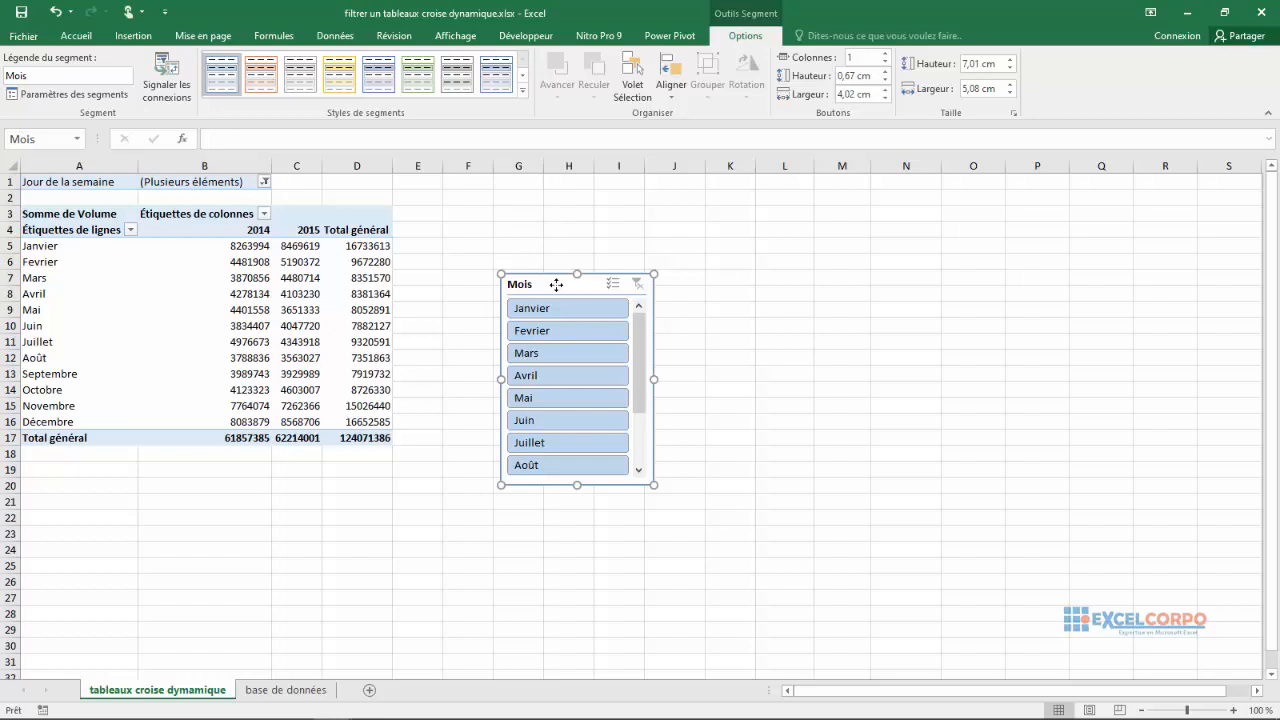
pyautogui.moveTo(645, 330); pyautogui.dragTo(628, 458)
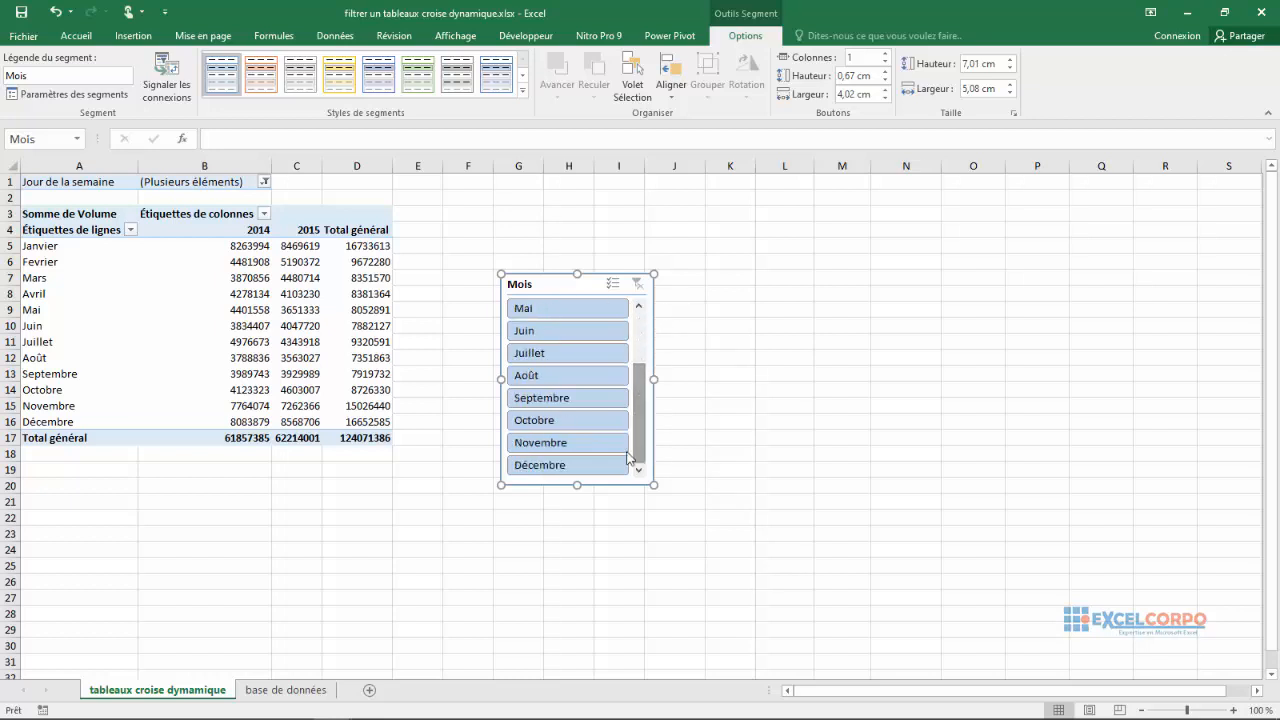
pyautogui.click(594, 468)
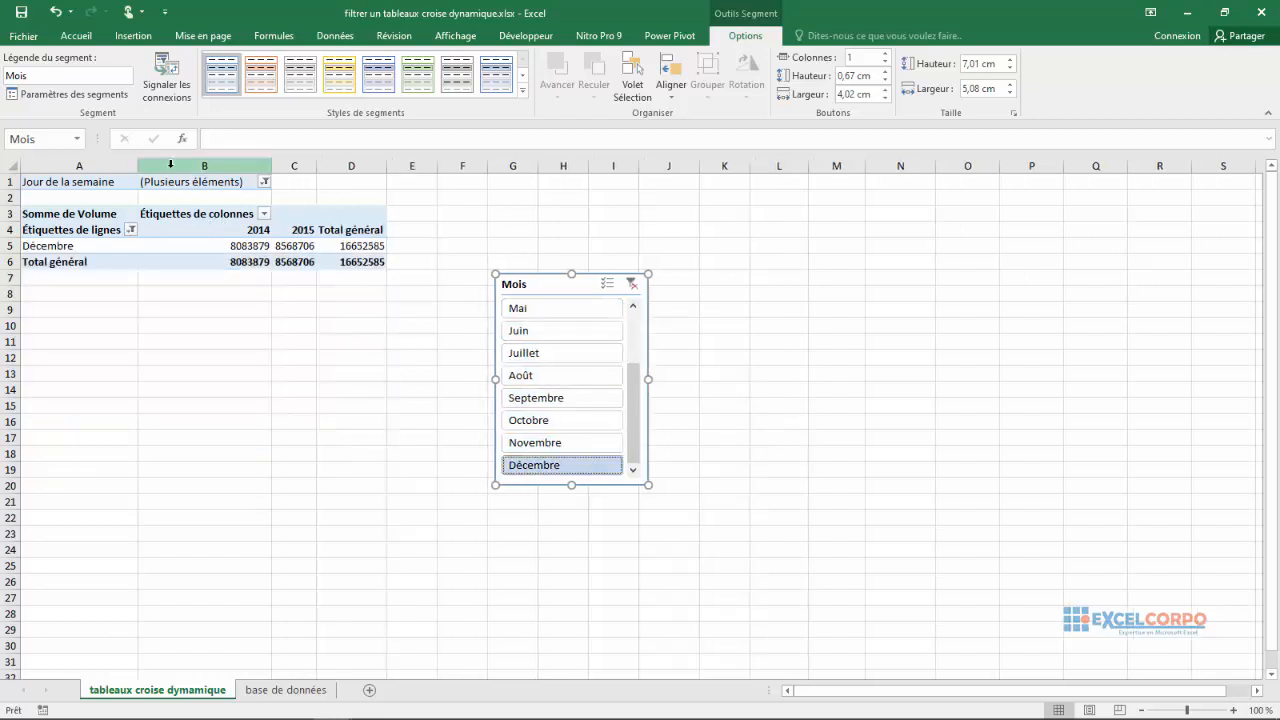
# Reset the Jour de la semaine report filter to include all days
pyautogui.click(266, 195)
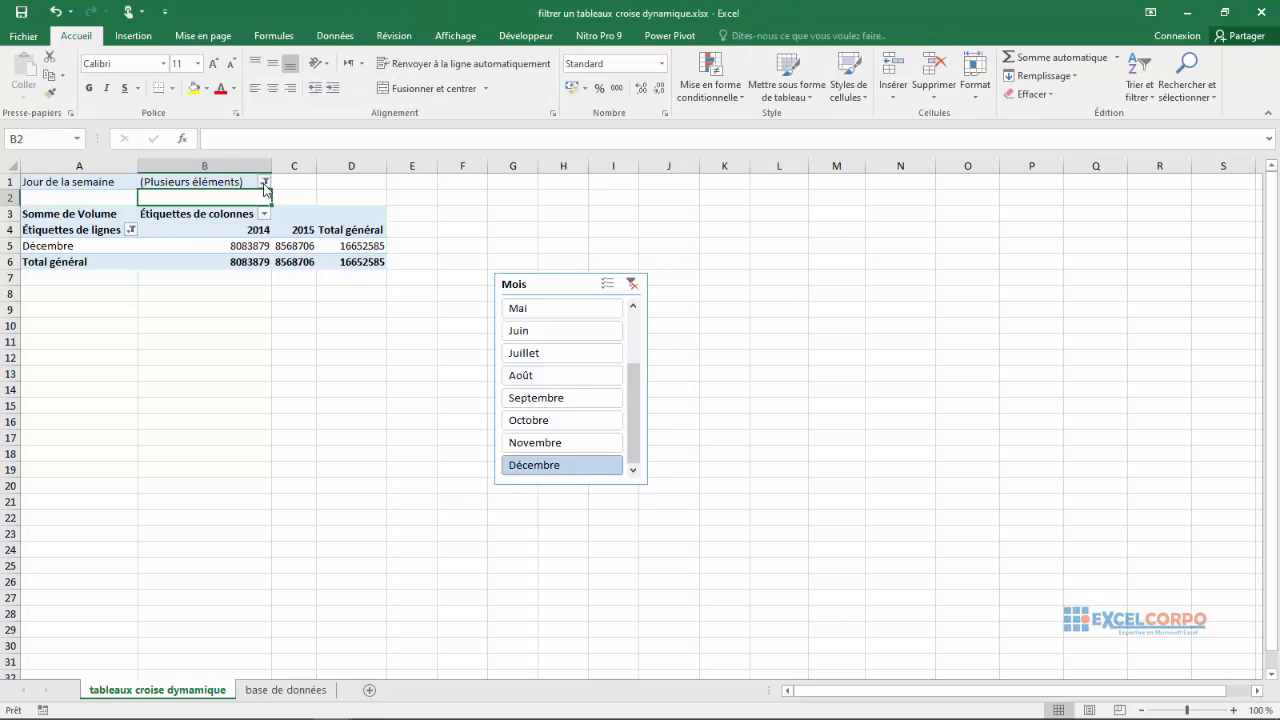
pyautogui.click(264, 182)
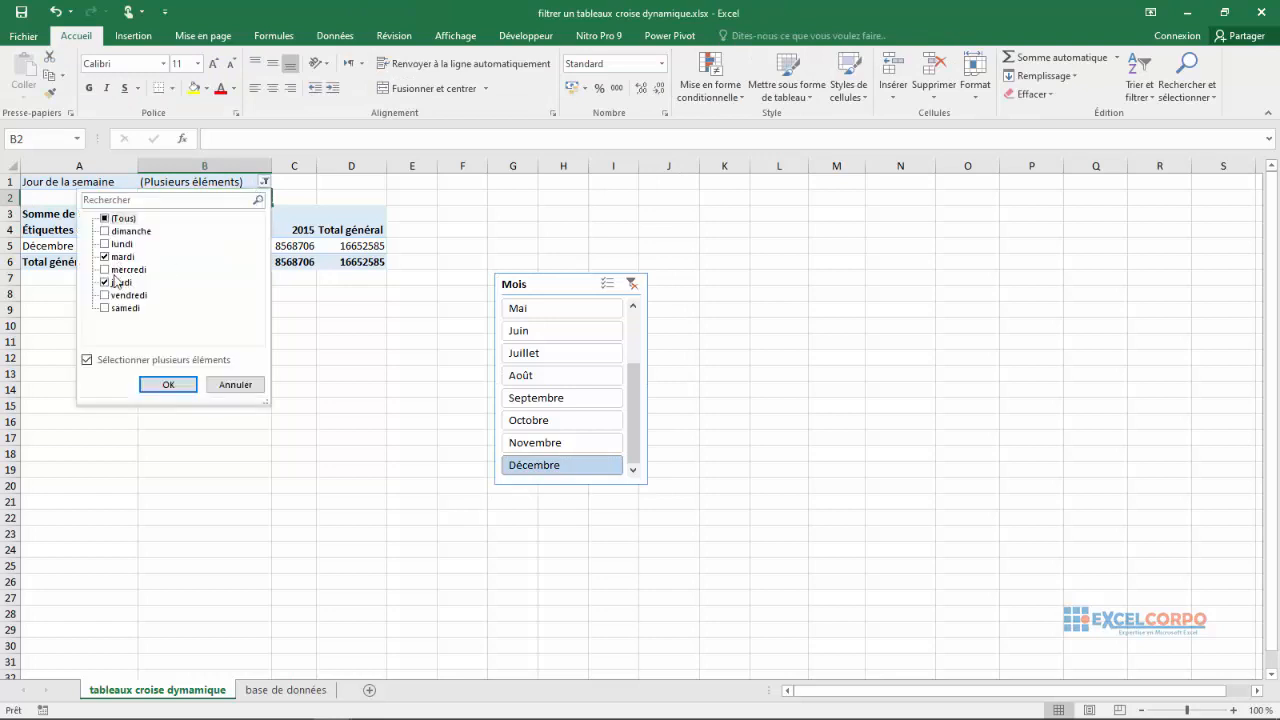
pyautogui.click(105, 218)
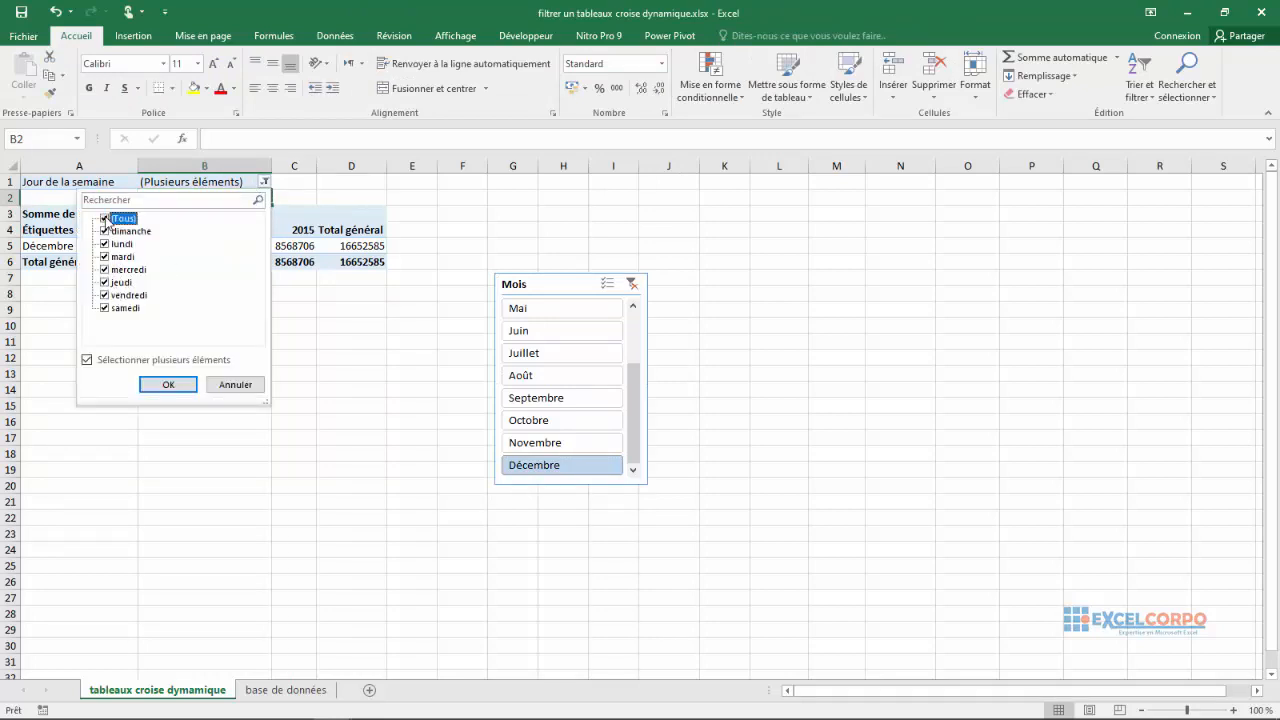
pyautogui.click(163, 385)
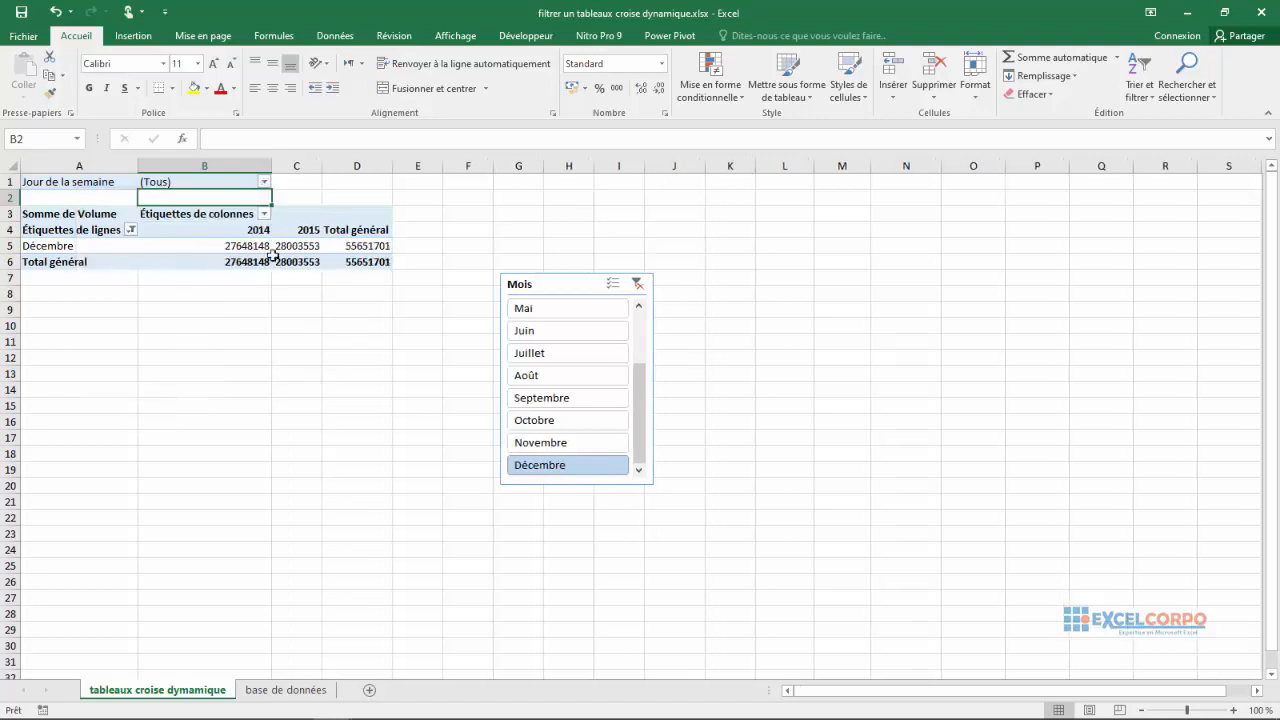
# Switch the Mois slicer selection to Janvier and back to Décembre to compare the filtered volumes
pyautogui.moveTo(272, 256)
pyautogui.moveTo(641, 366); pyautogui.dragTo(640, 300)
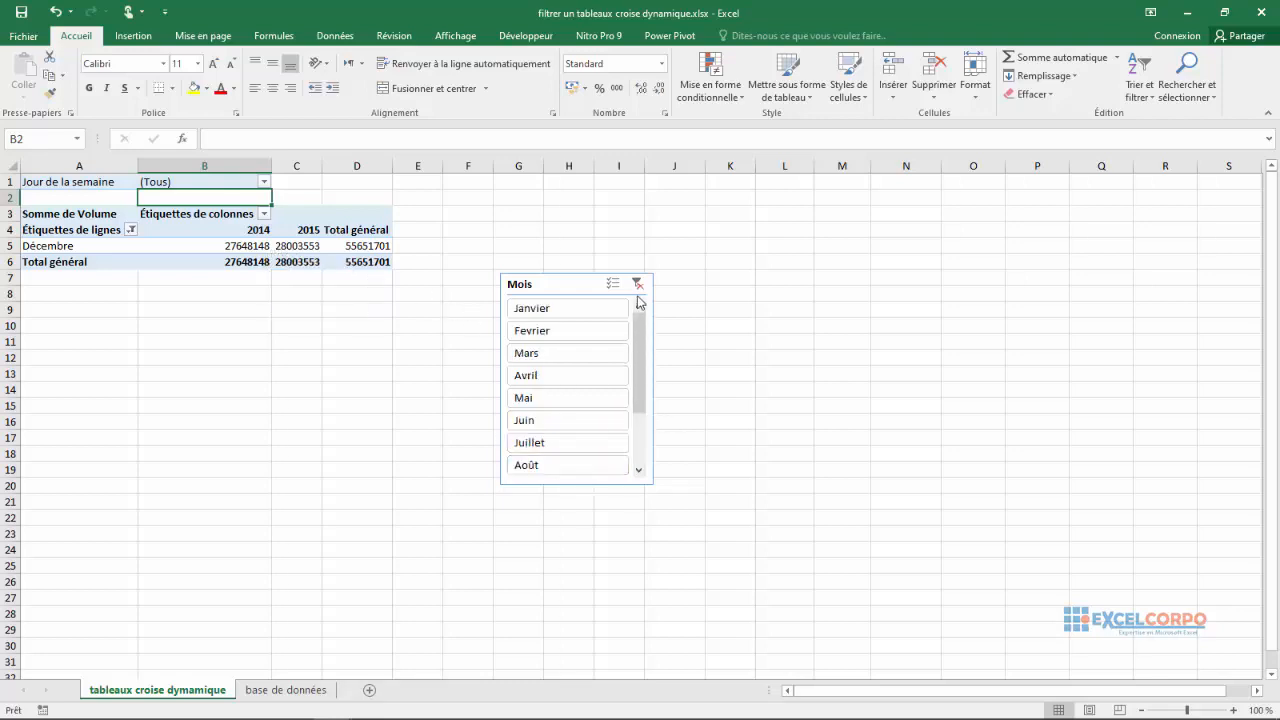
pyautogui.click(574, 317)
pyautogui.moveTo(640, 356); pyautogui.dragTo(640, 409)
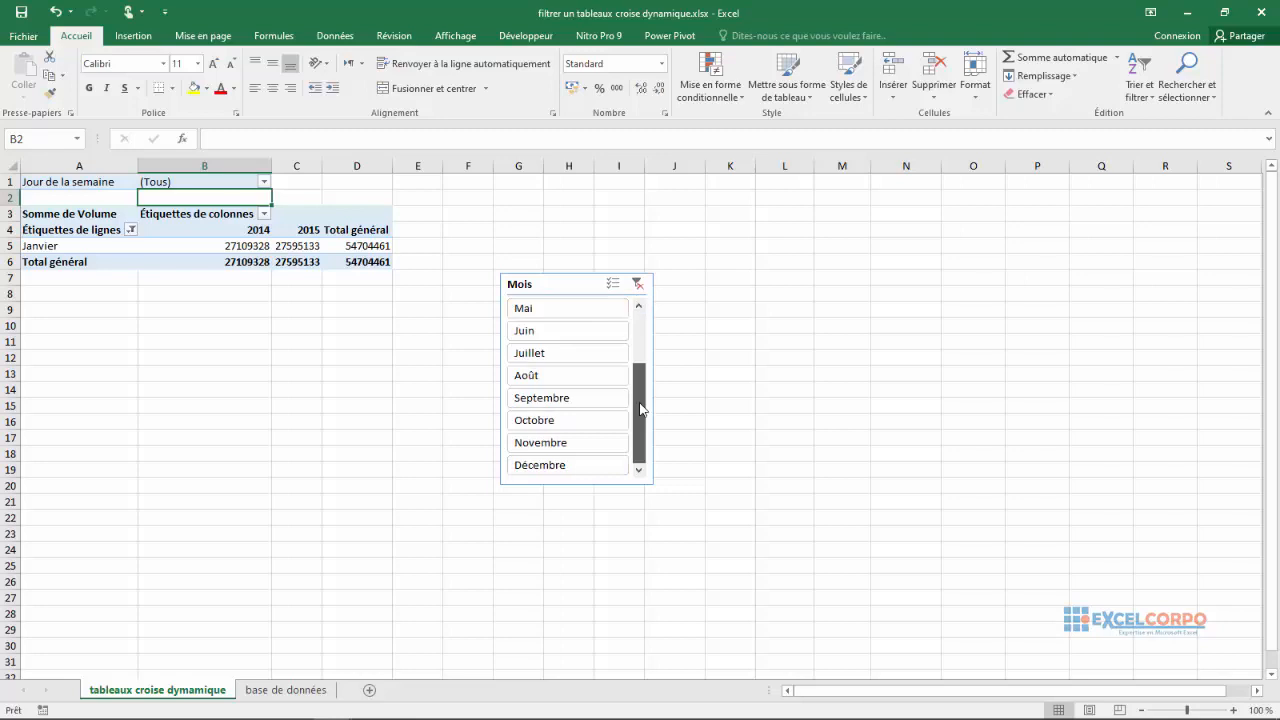
pyautogui.click(549, 463)
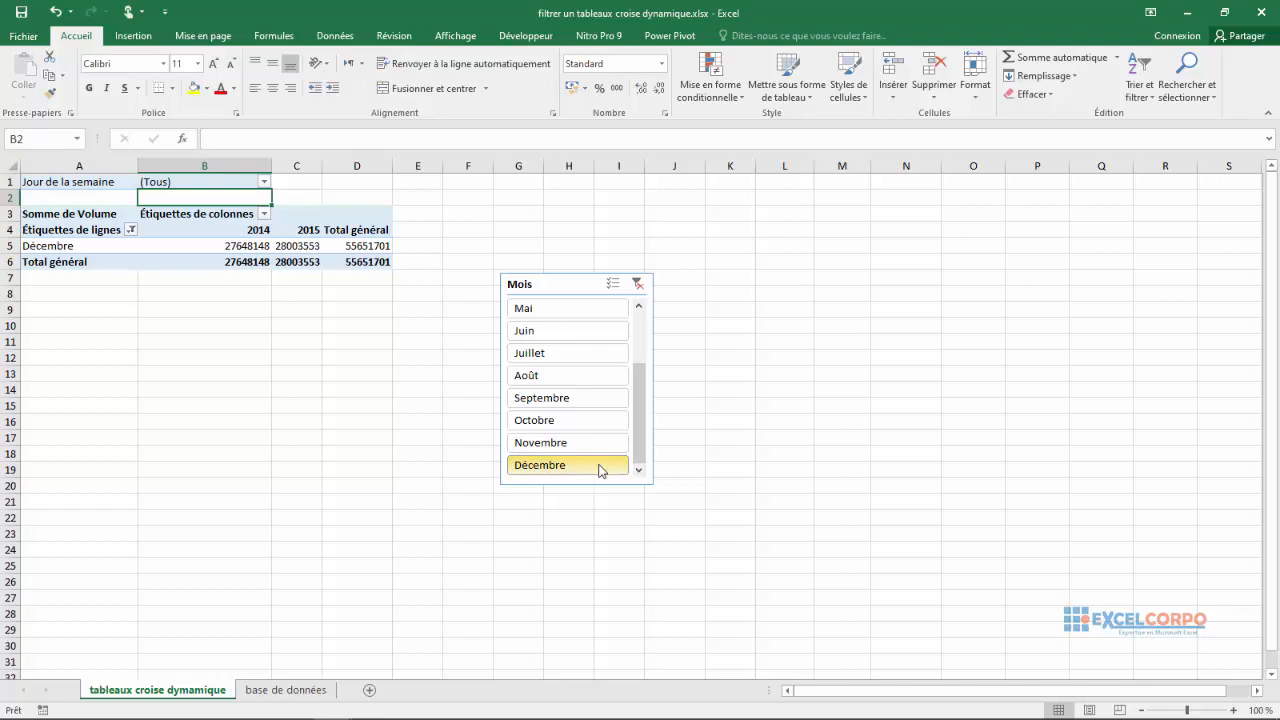
# Filter the pivot table to Fevrier, Mars, Avril and Mai together using the Mois slicer
pyautogui.moveTo(634, 457); pyautogui.dragTo(633, 343)
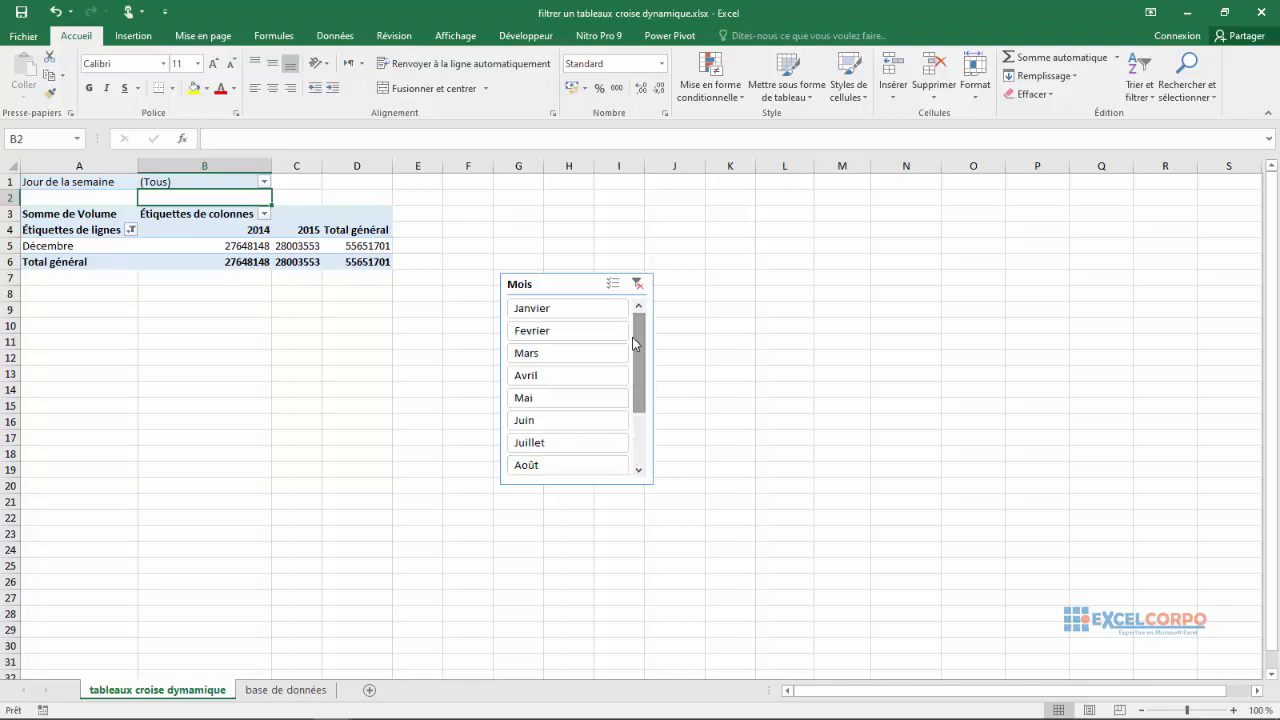
pyautogui.keyDown('ctrl'); pyautogui.click(582, 309); pyautogui.keyUp('ctrl')
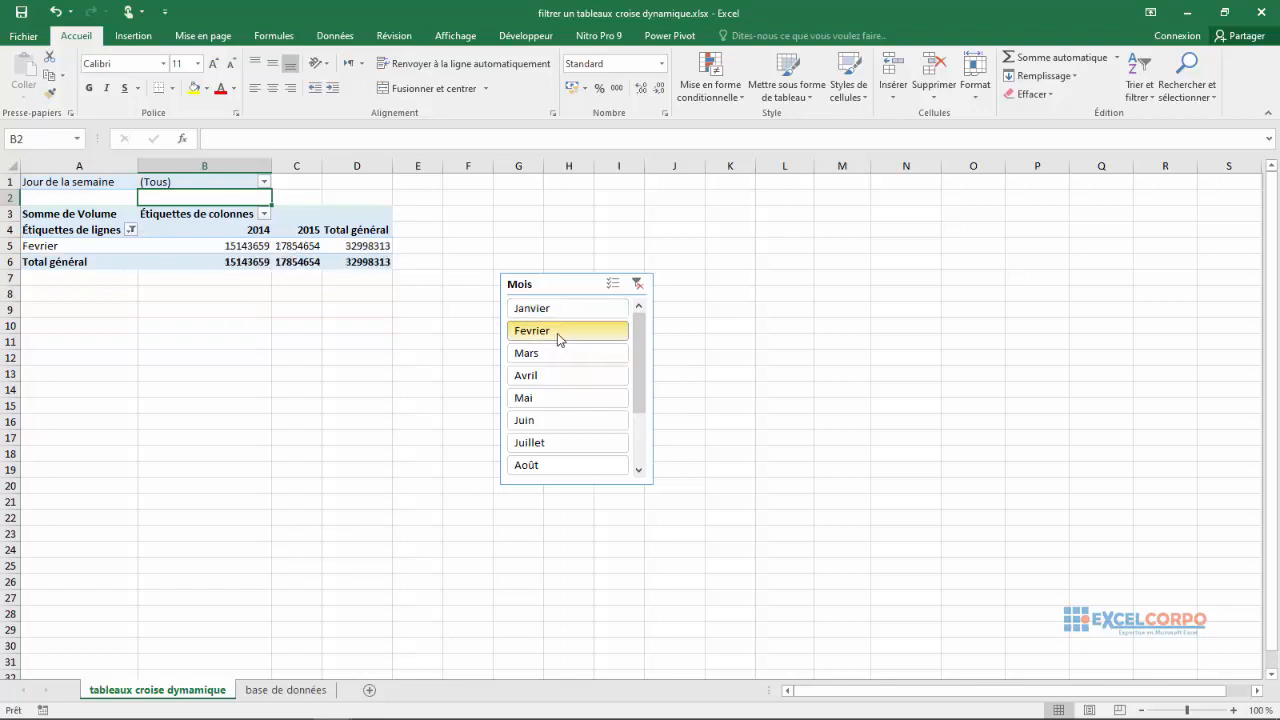
pyautogui.keyDown('ctrl'); pyautogui.click(547, 356); pyautogui.keyUp('ctrl')
pyautogui.keyDown('ctrl'); pyautogui.click(542, 372); pyautogui.keyUp('ctrl')
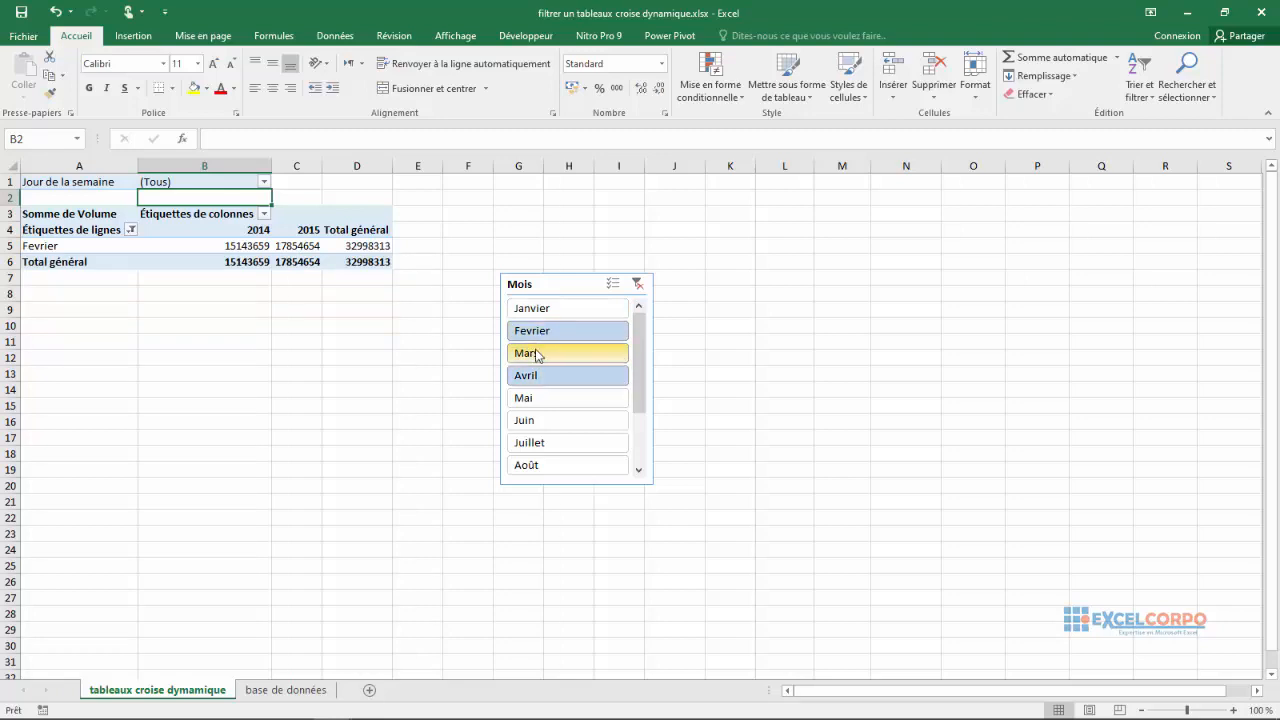
pyautogui.keyDown('ctrl'); pyautogui.click(526, 398); pyautogui.keyUp('ctrl')
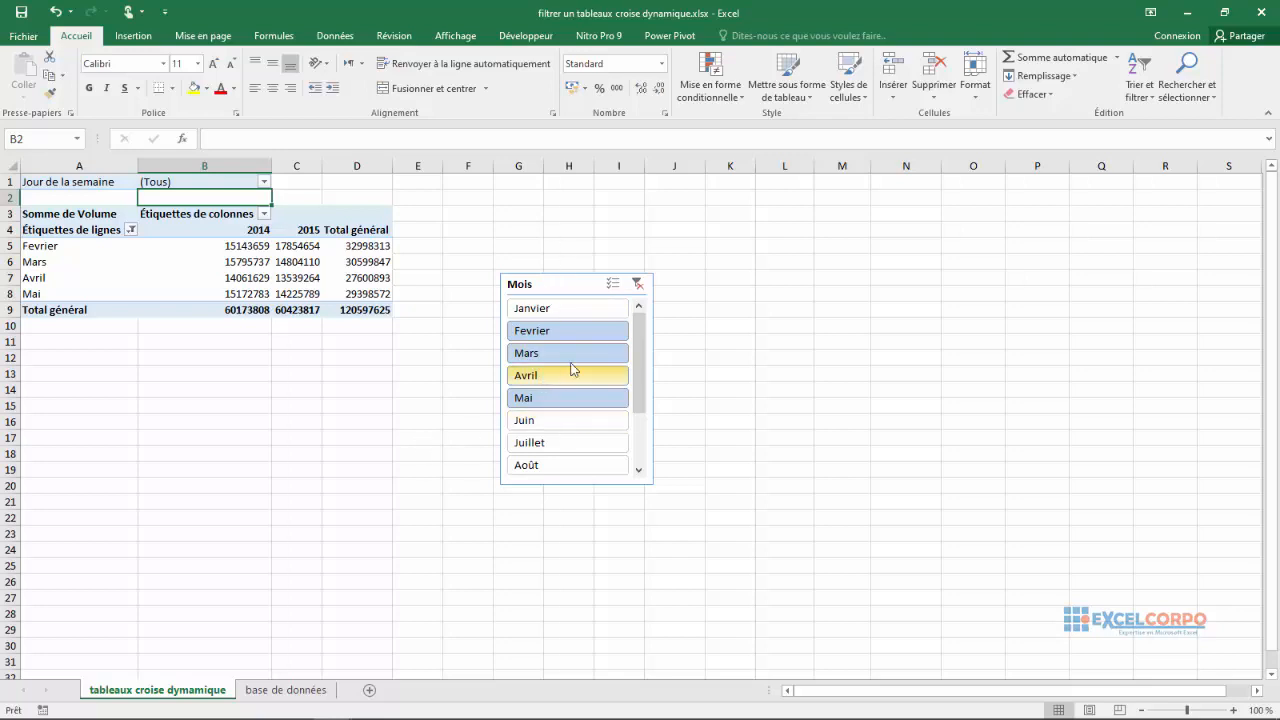
# Apply the dark orange slicer style to the Mois slicer
pyautogui.click(561, 279)
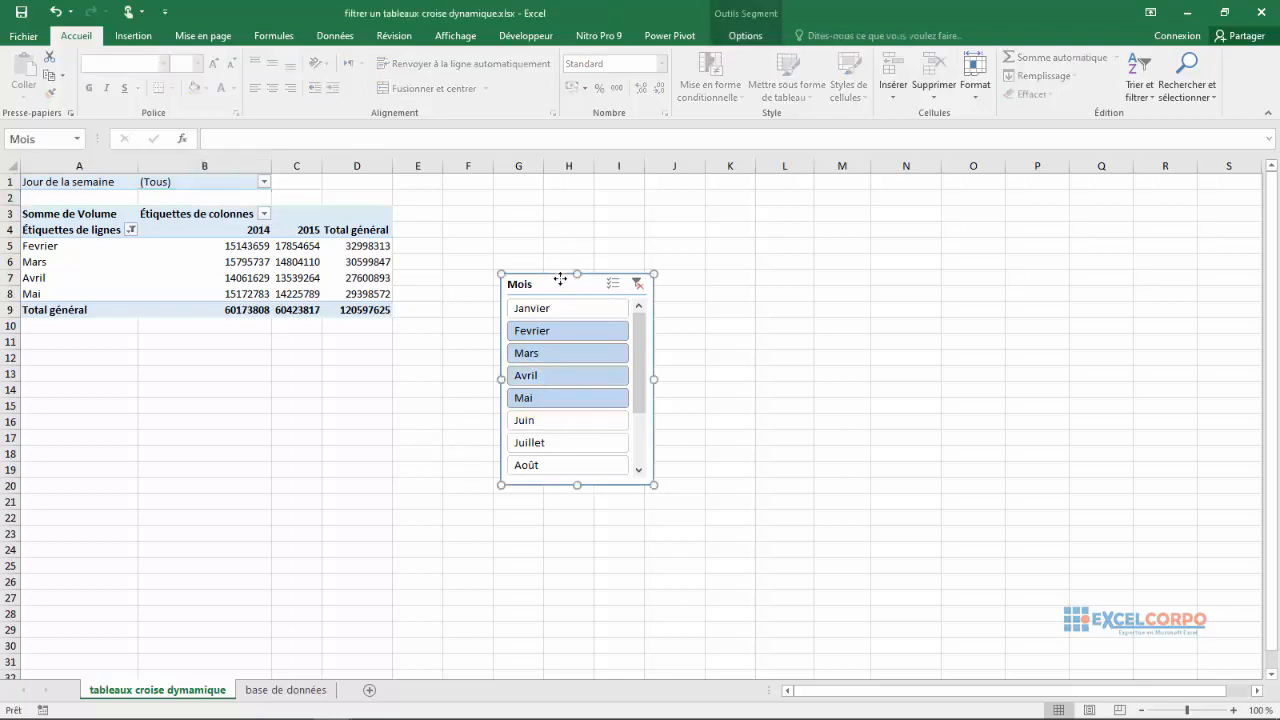
pyautogui.click(741, 37)
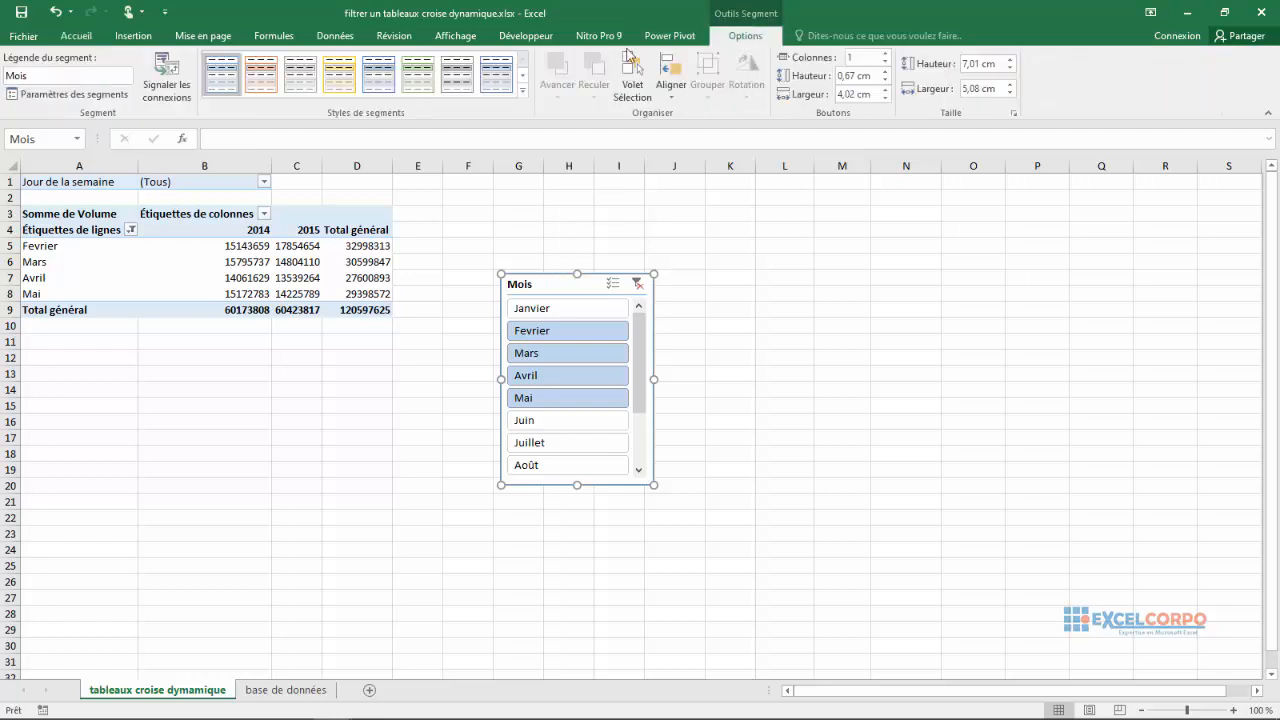
pyautogui.click(521, 91)
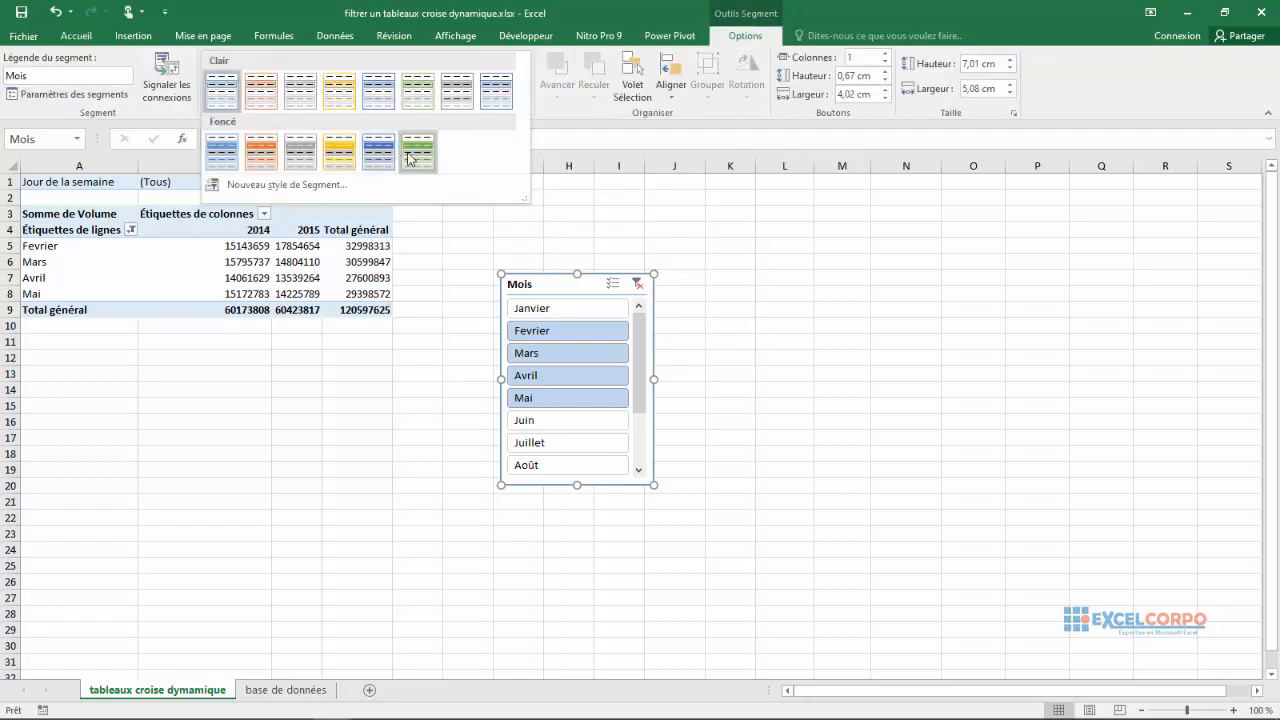
pyautogui.click(273, 153)
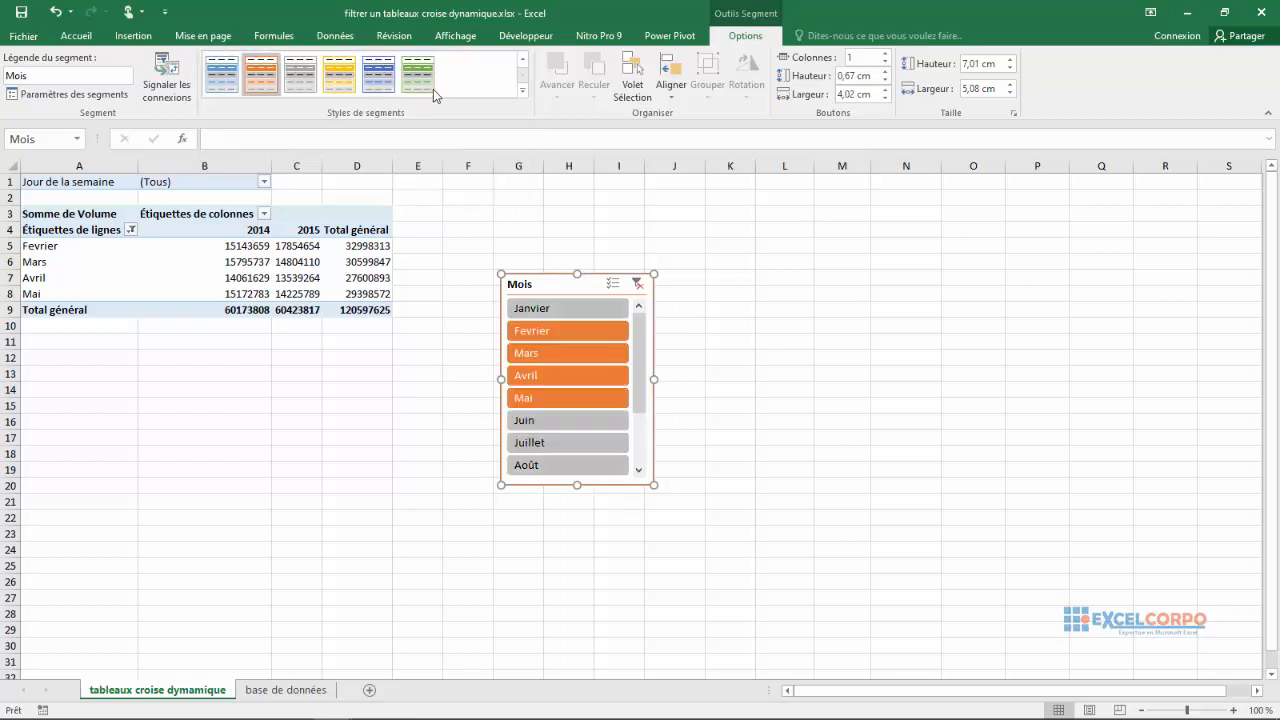
# Try the light green style on the Mois slicer and return it to the dark orange style
pyautogui.click(521, 91)
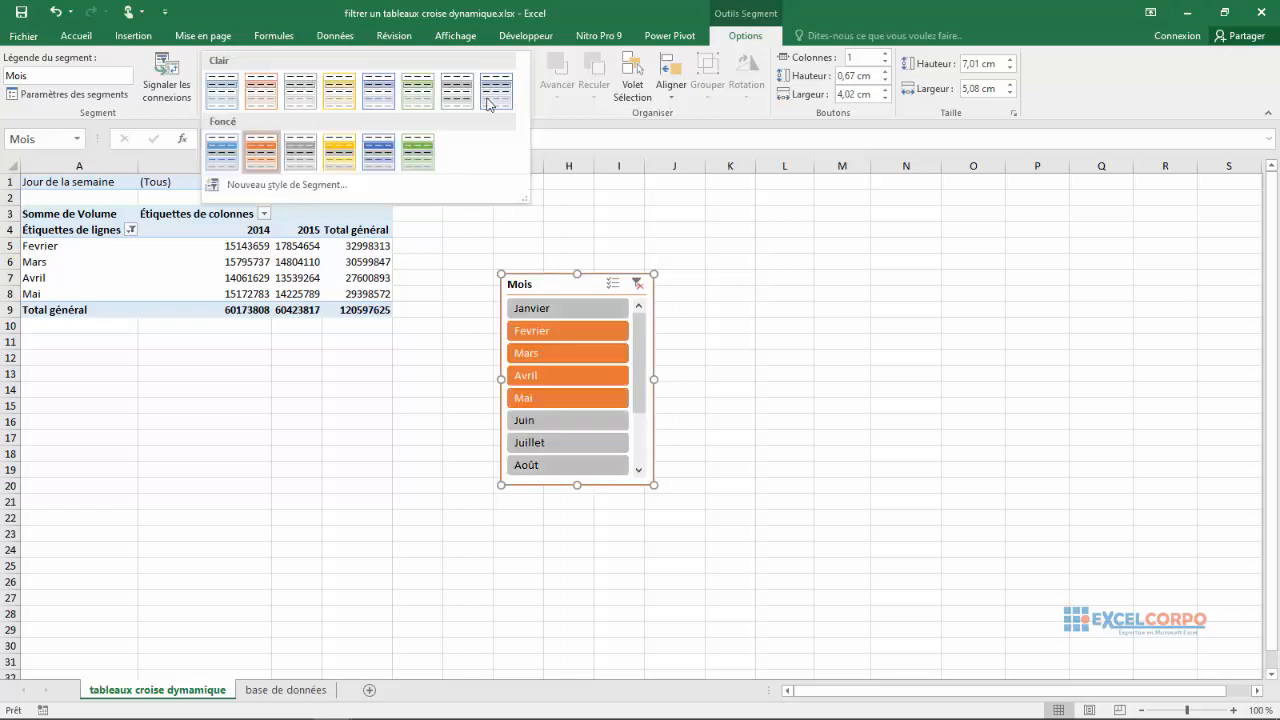
pyautogui.click(414, 94)
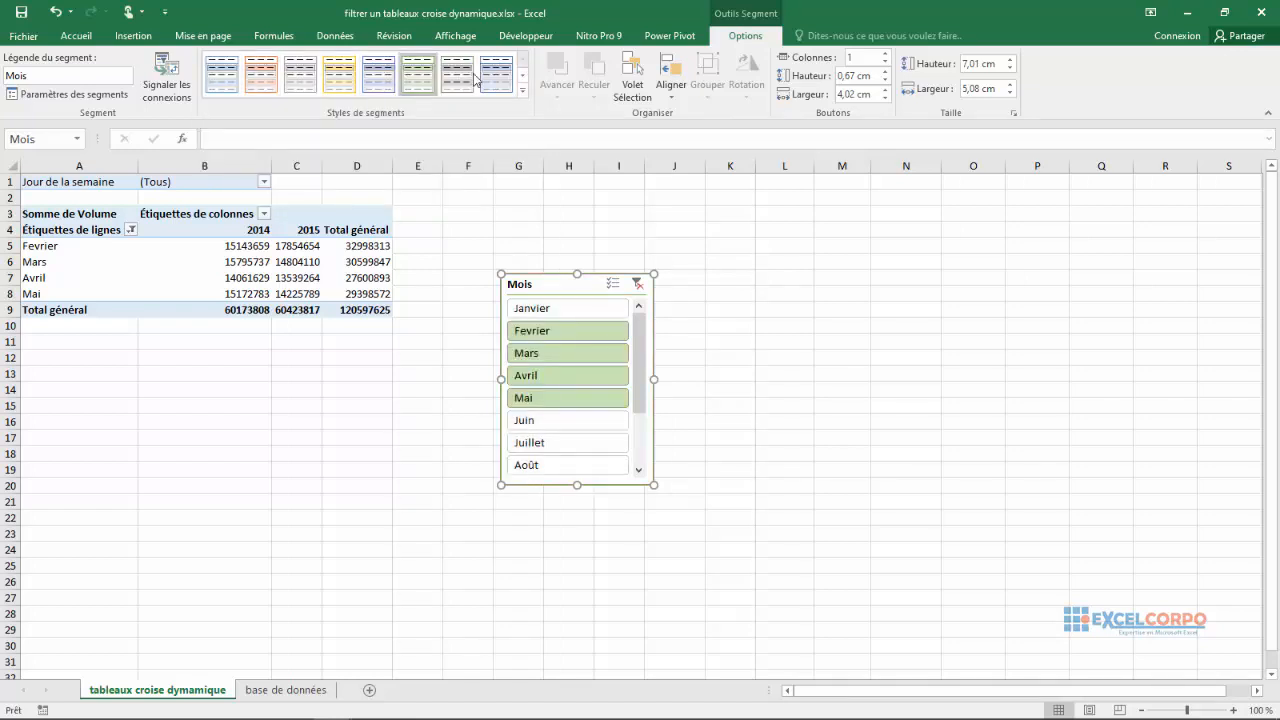
pyautogui.click(521, 91)
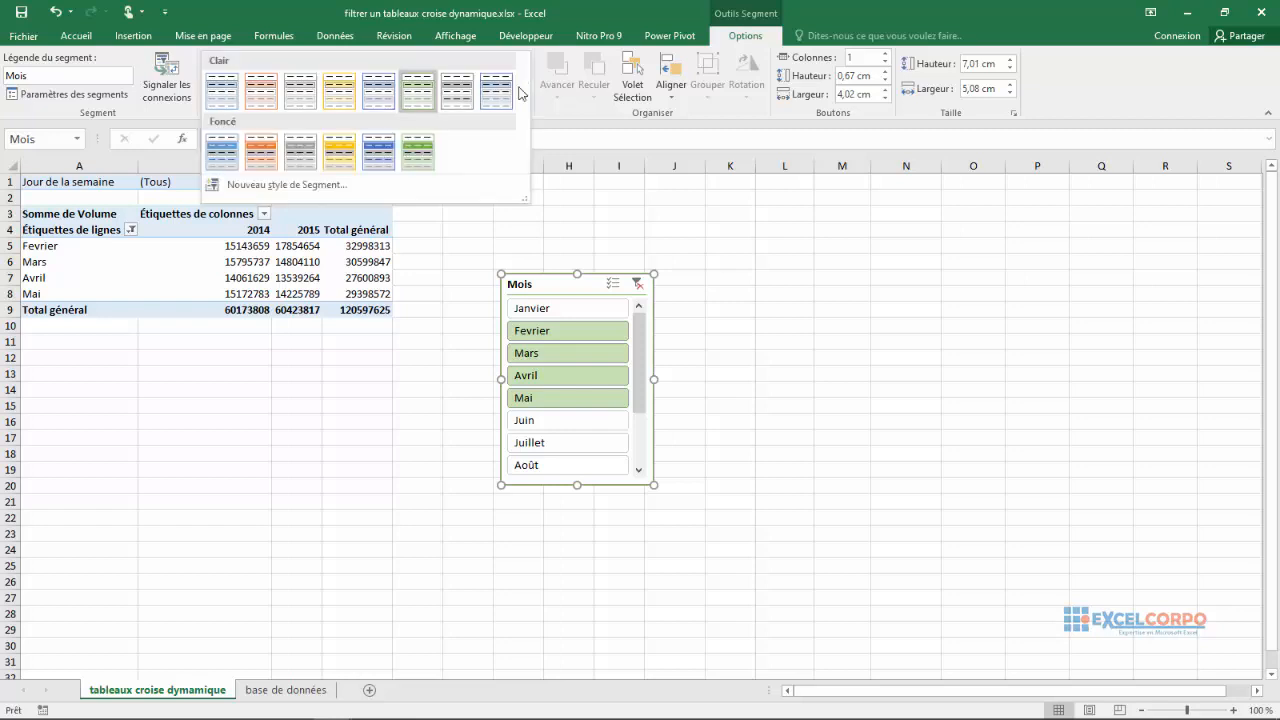
pyautogui.click(222, 90)
pyautogui.click(521, 91)
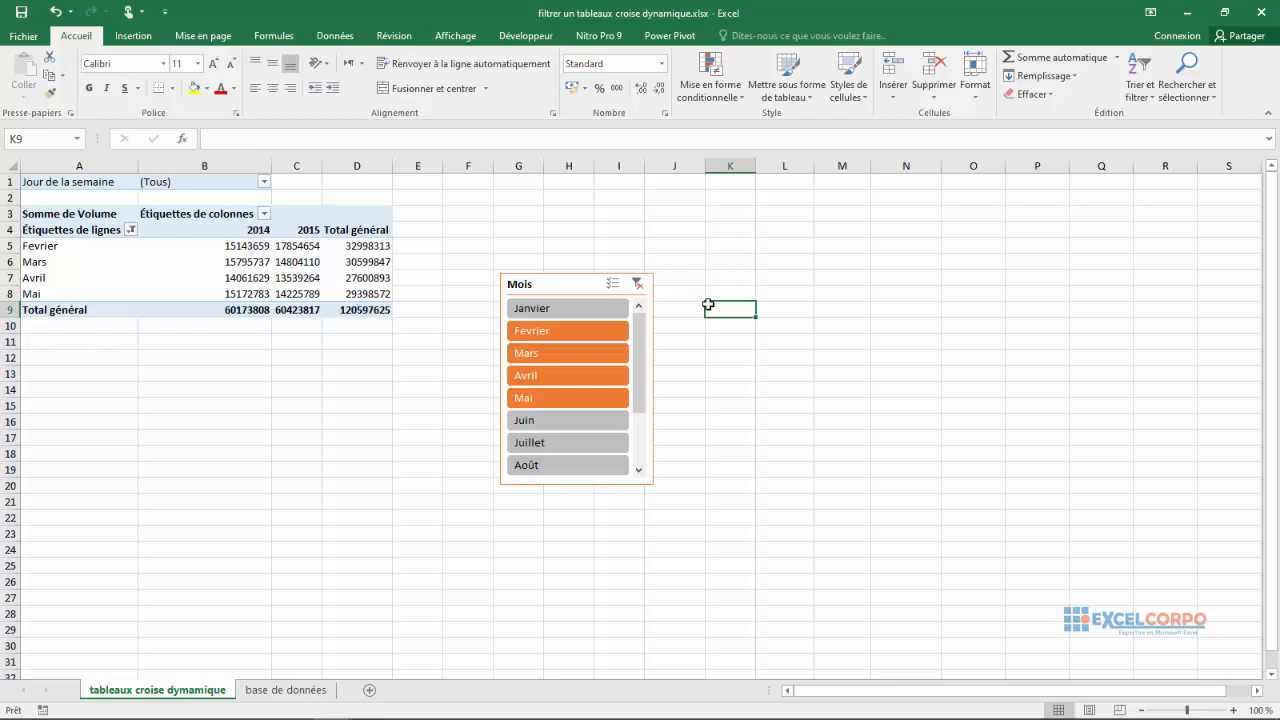
# Add the Centre field to the rows beneath Mois and collapse the Fevrier, Mars and Avril groups, keeping Mai expanded
pyautogui.click(182, 277)
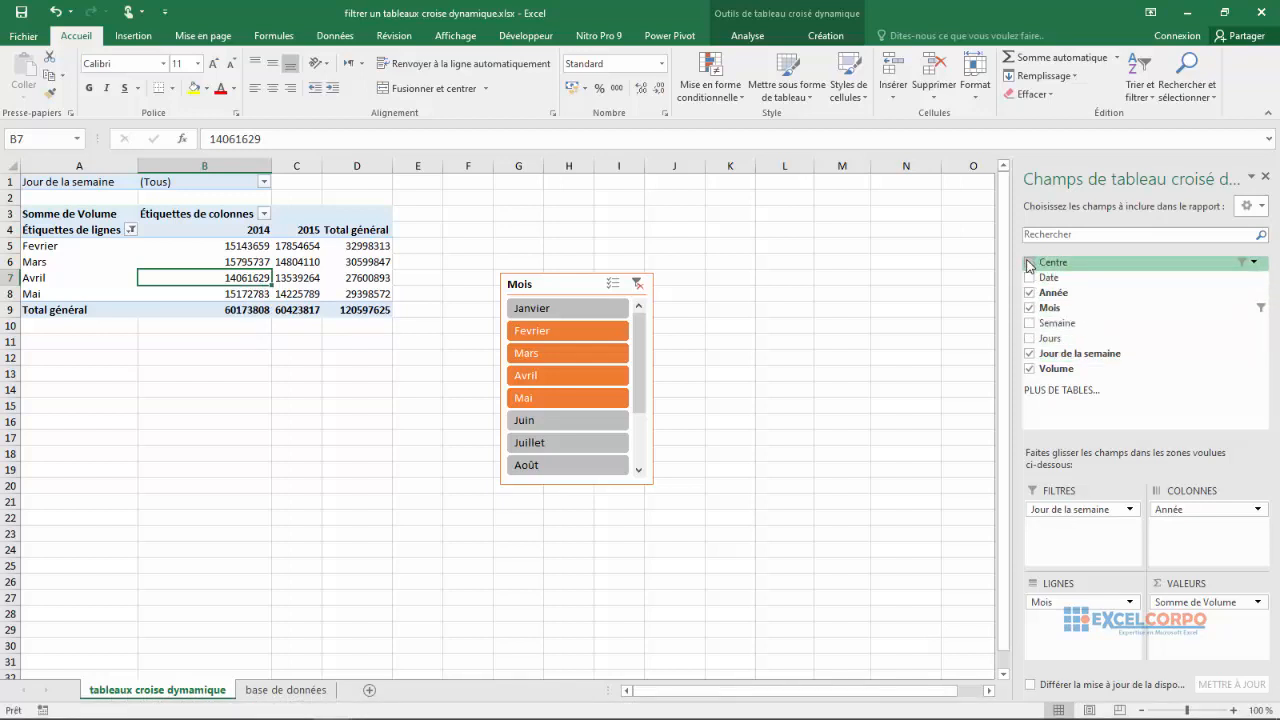
pyautogui.moveTo(1028, 265); pyautogui.dragTo(1050, 622)
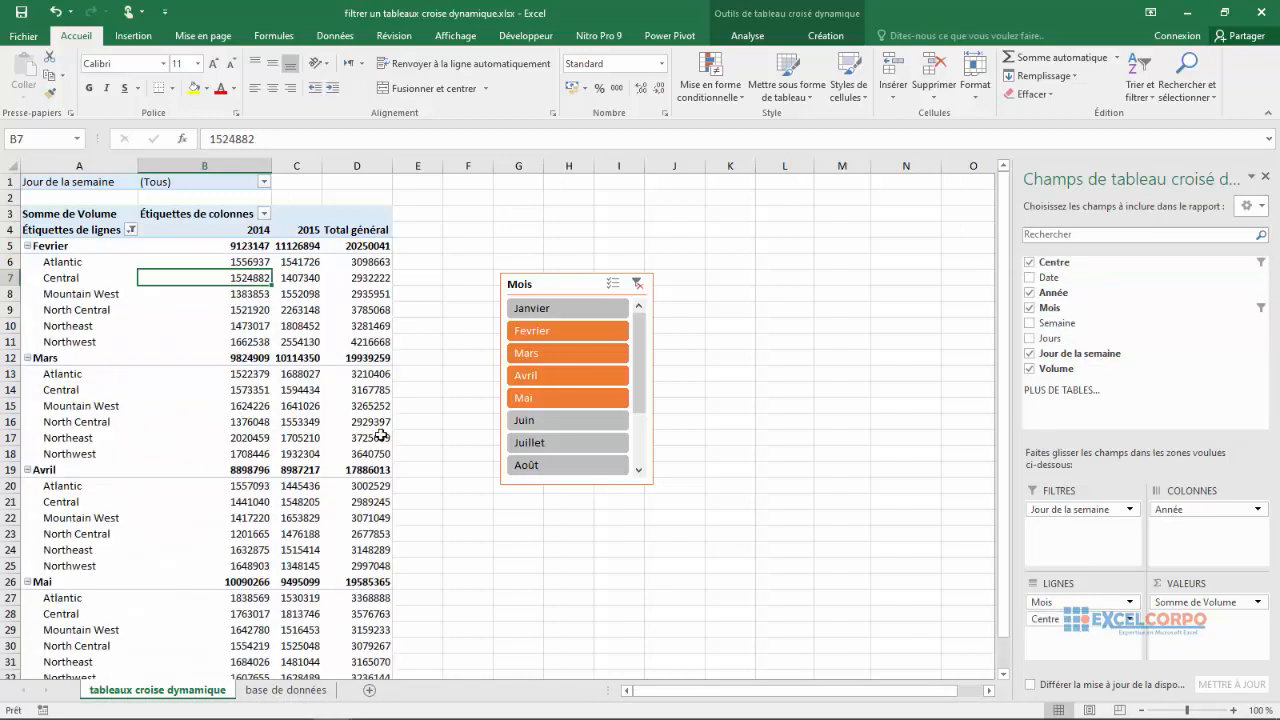
pyautogui.click(28, 246)
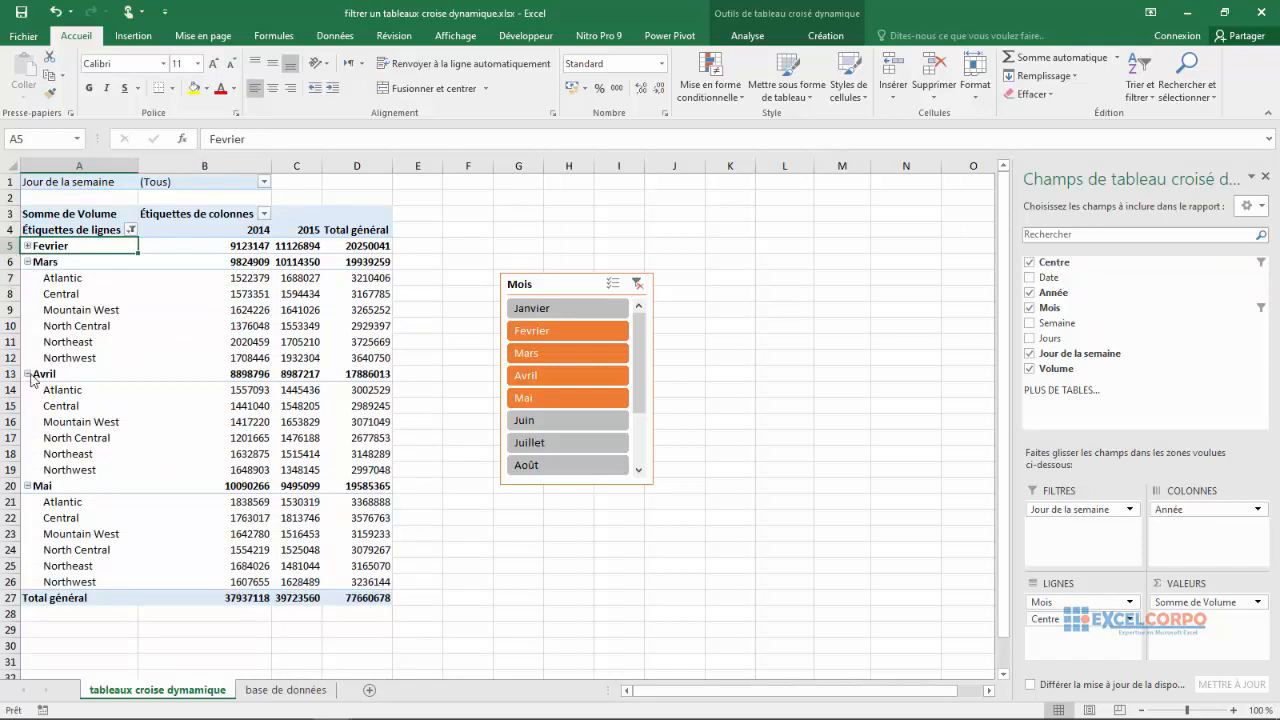
pyautogui.click(28, 374)
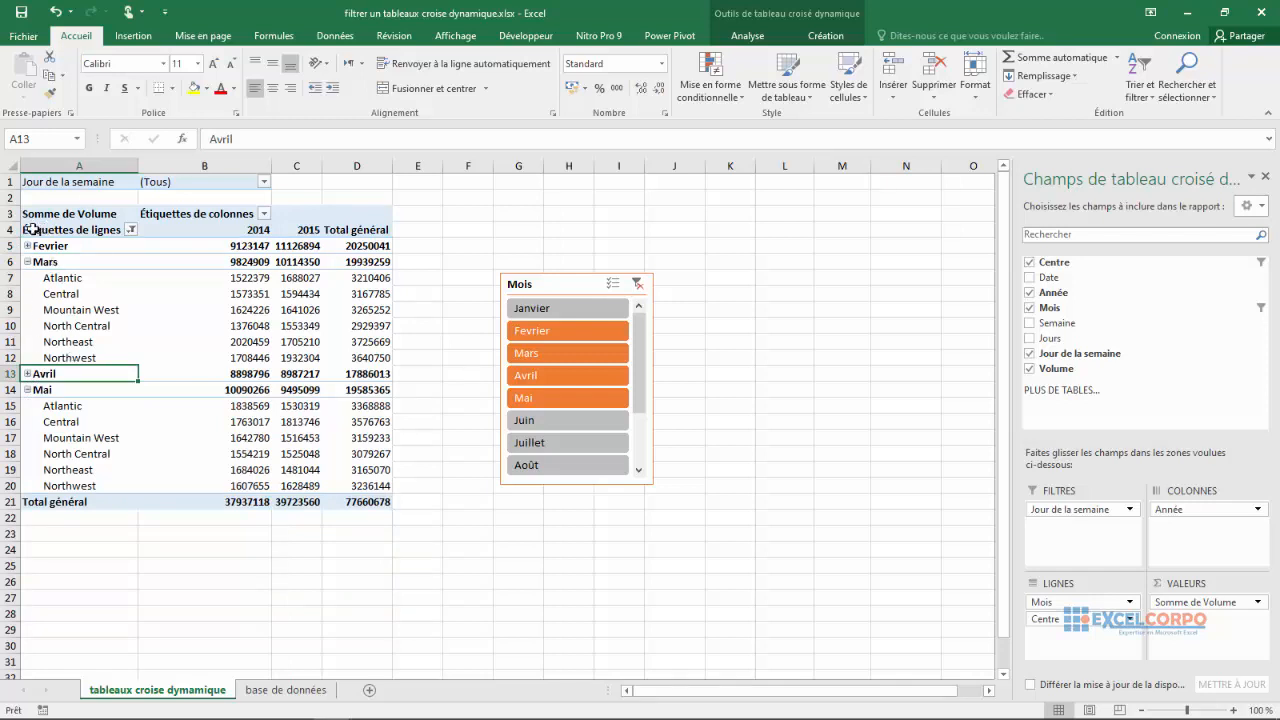
pyautogui.click(28, 262)
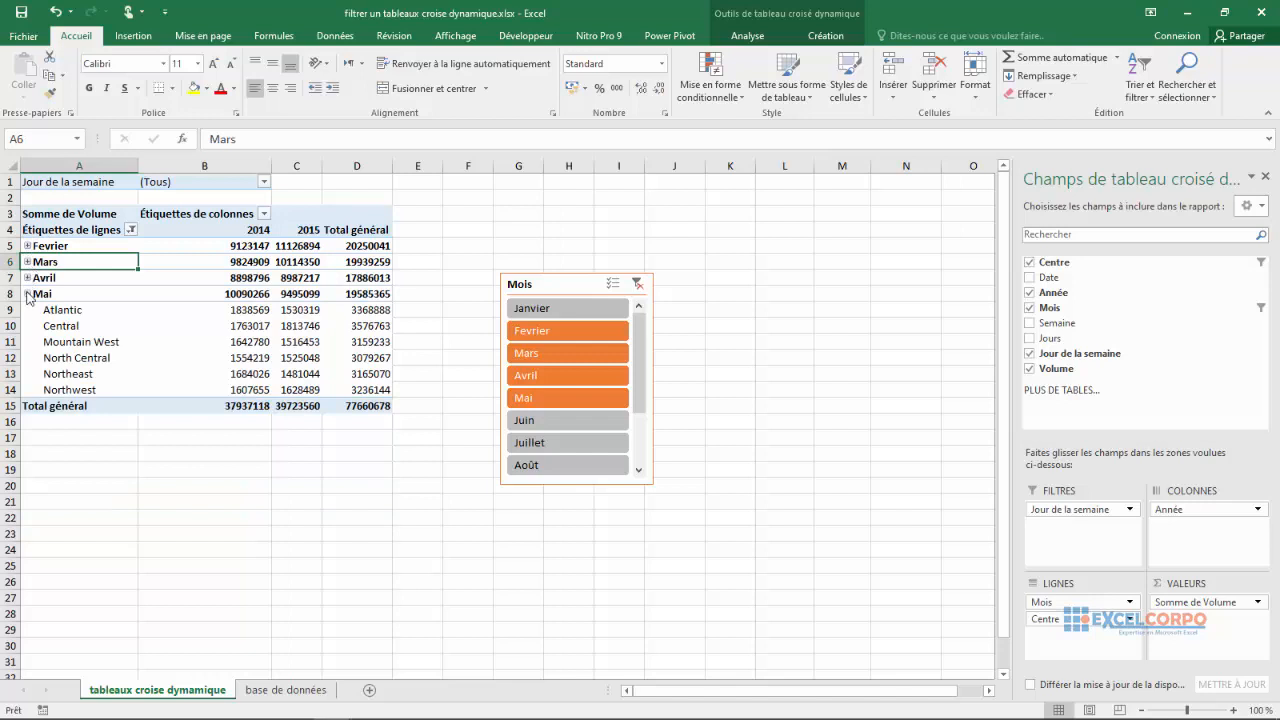
pyautogui.click(28, 295)
pyautogui.click(28, 295)
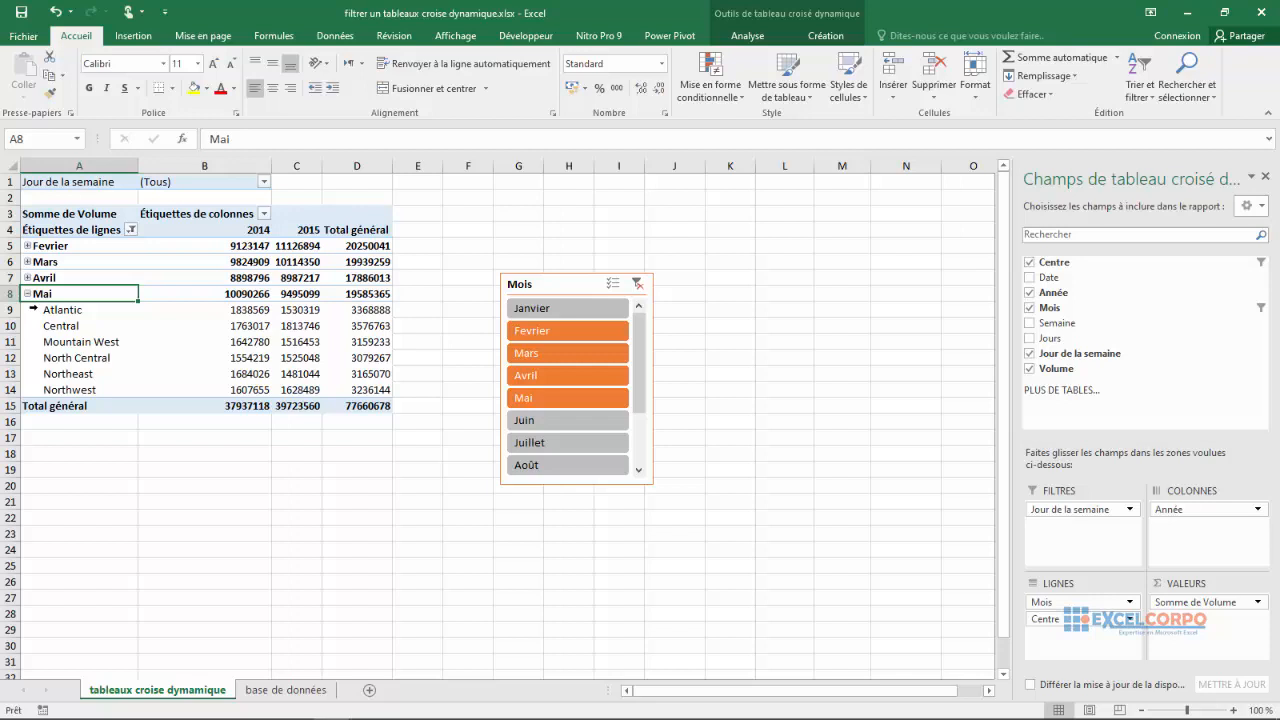
# Insert a slicer for the Date field and move it toward the lower-left corner of the Mois slicer
pyautogui.click(239, 338)
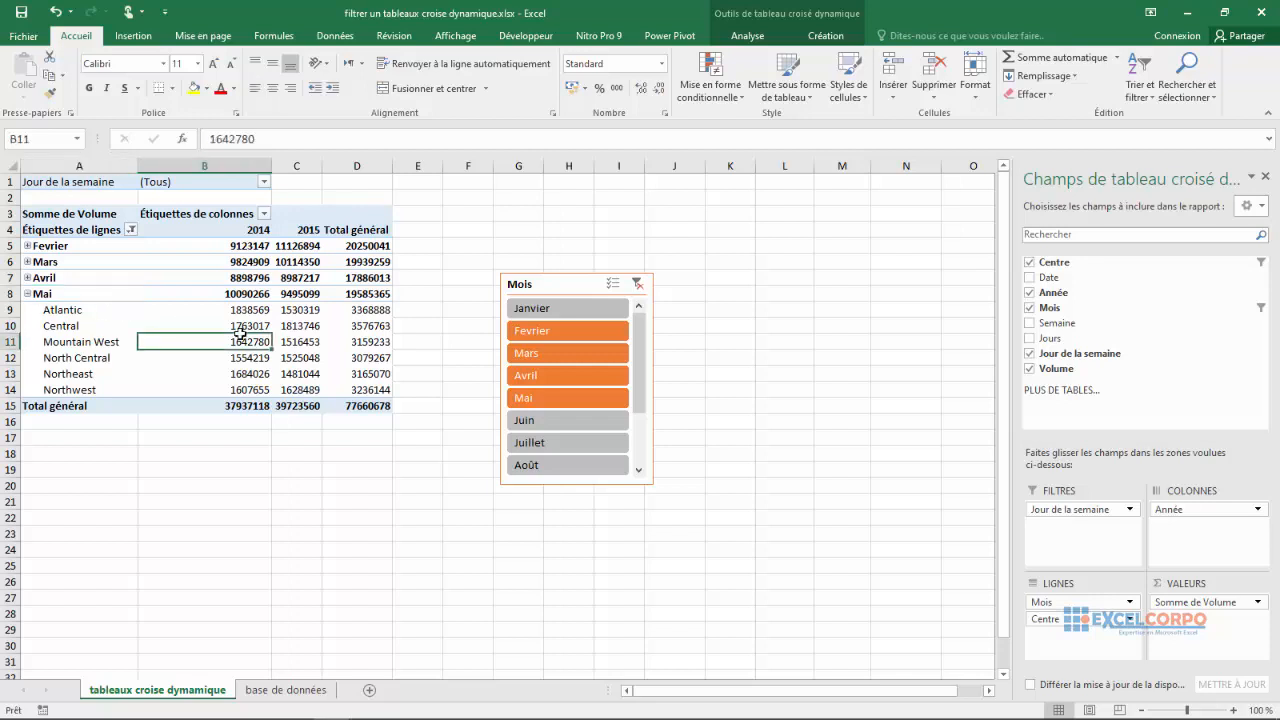
pyautogui.click(745, 40)
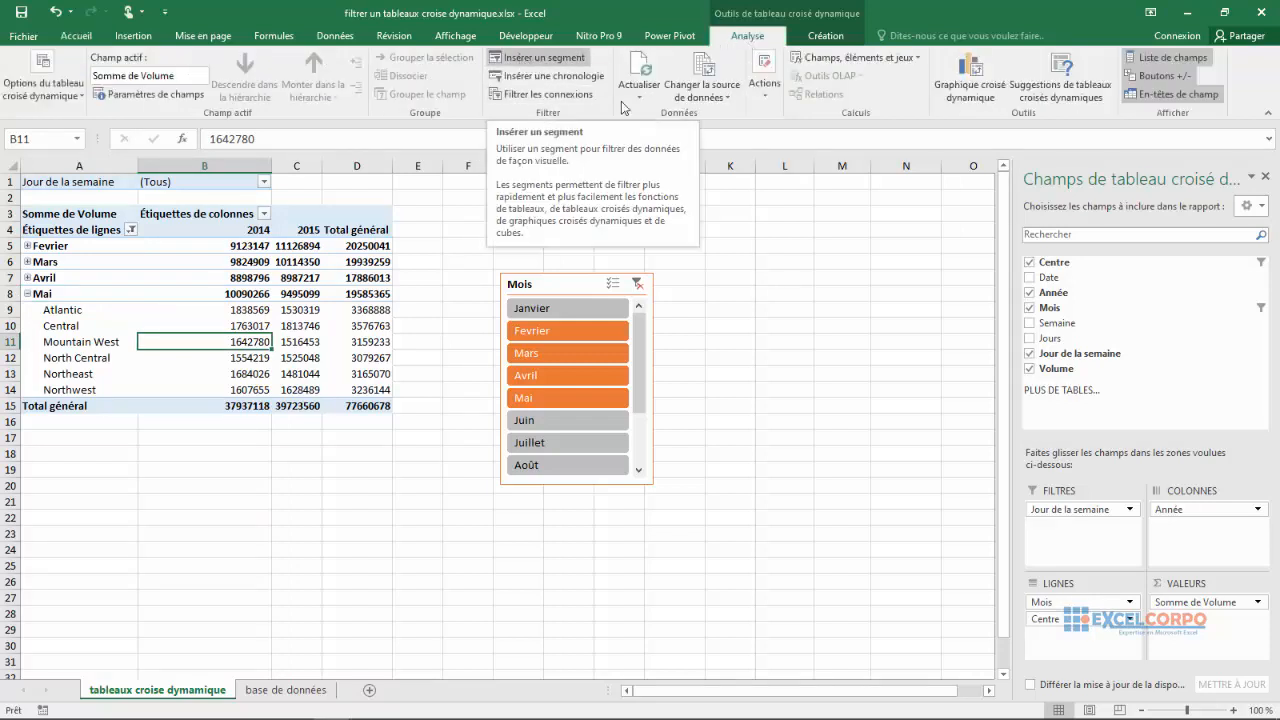
pyautogui.click(537, 57)
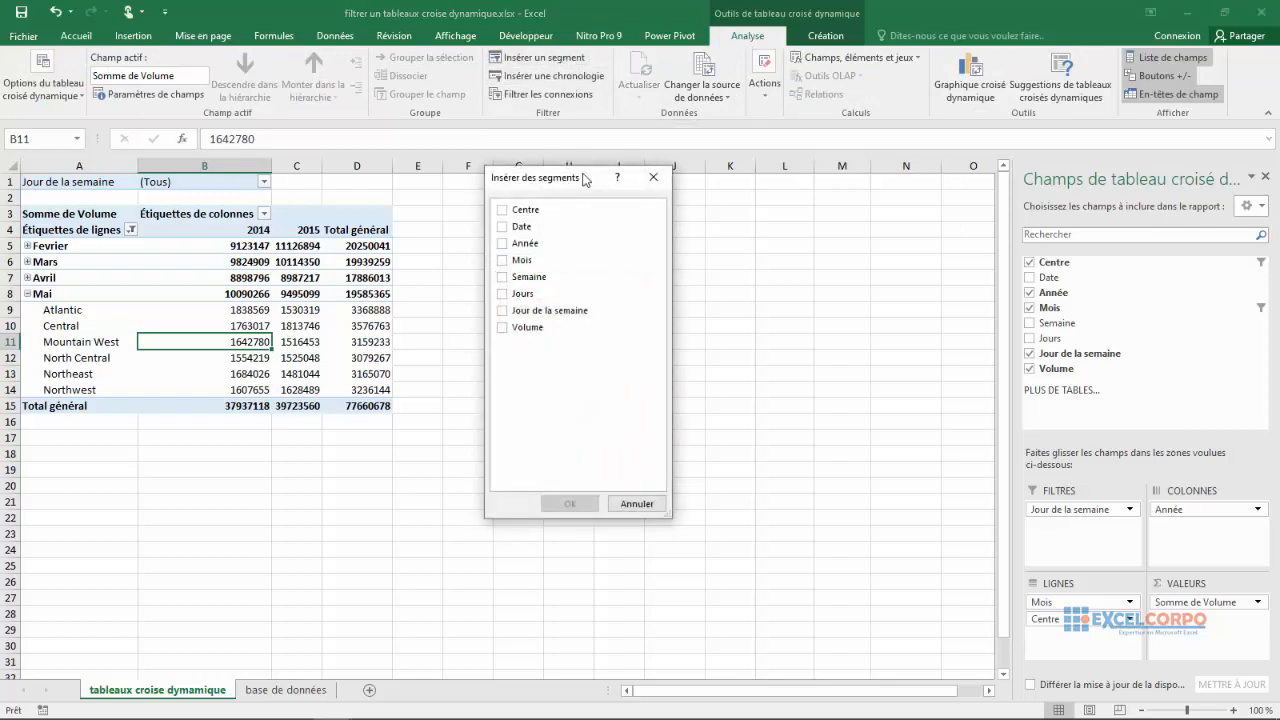
pyautogui.moveTo(590, 178); pyautogui.dragTo(690, 220)
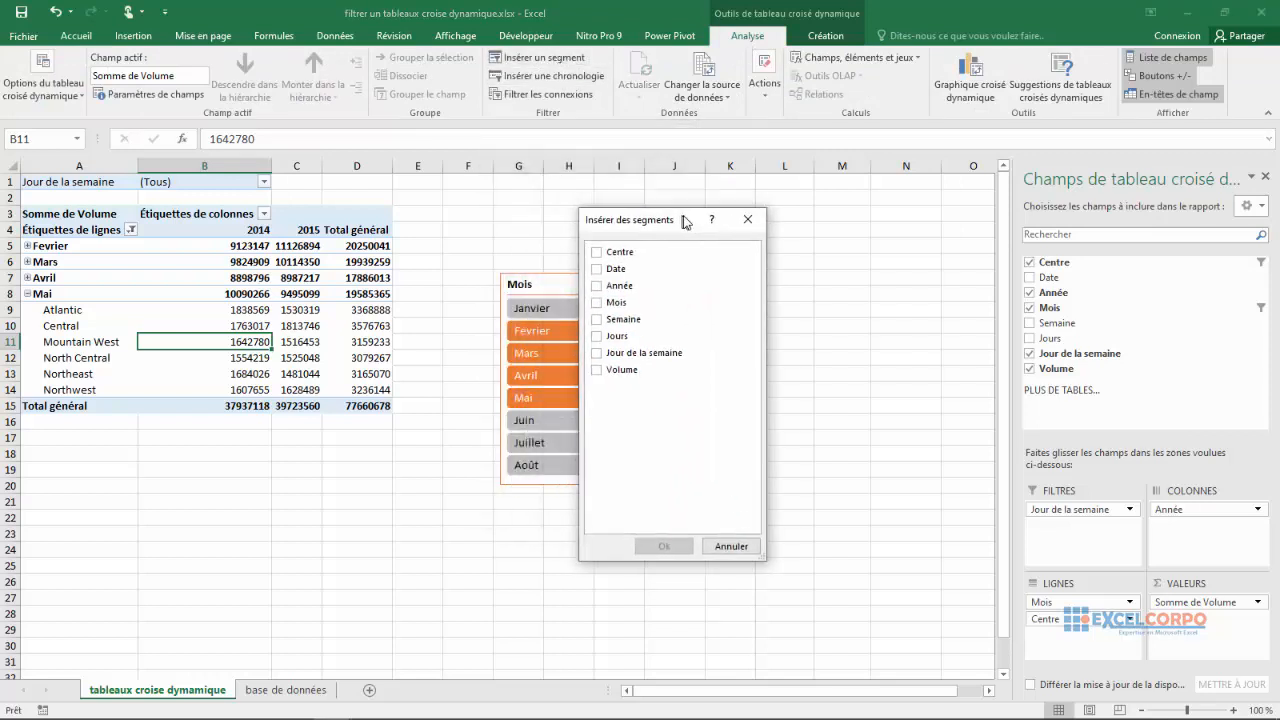
pyautogui.click(604, 268)
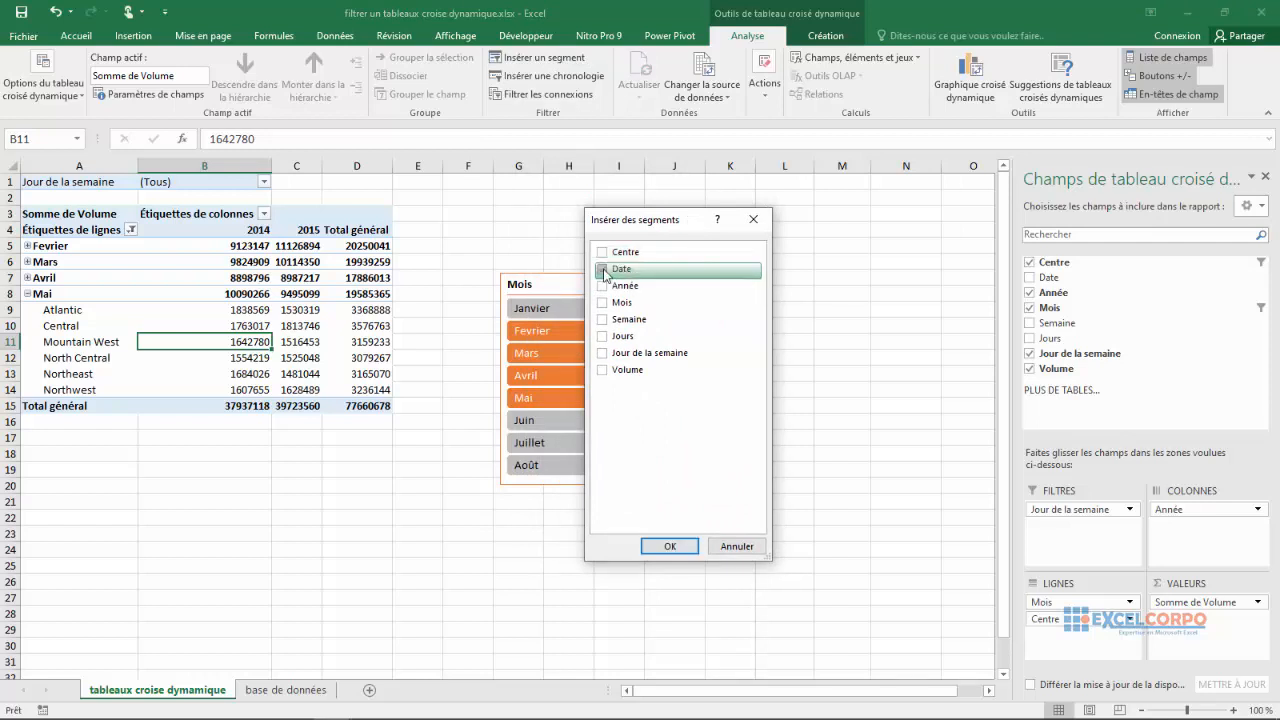
pyautogui.click(670, 547)
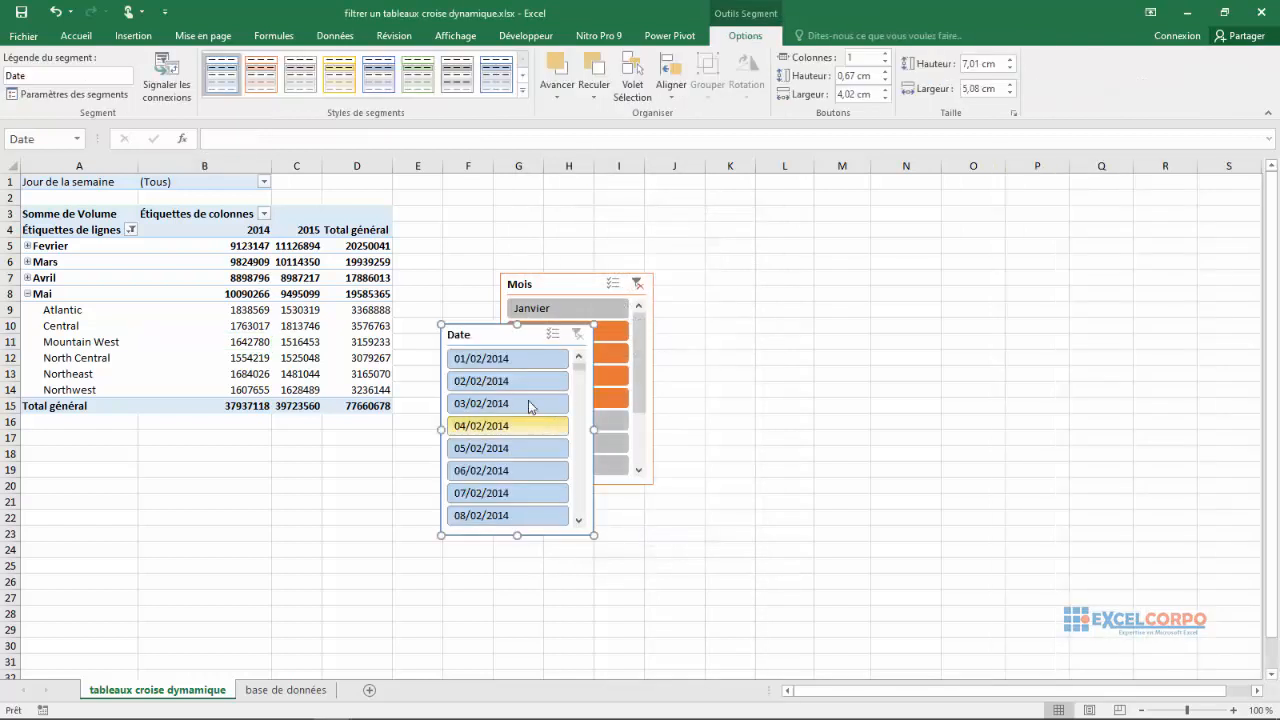
pyautogui.moveTo(502, 340); pyautogui.dragTo(459, 443)
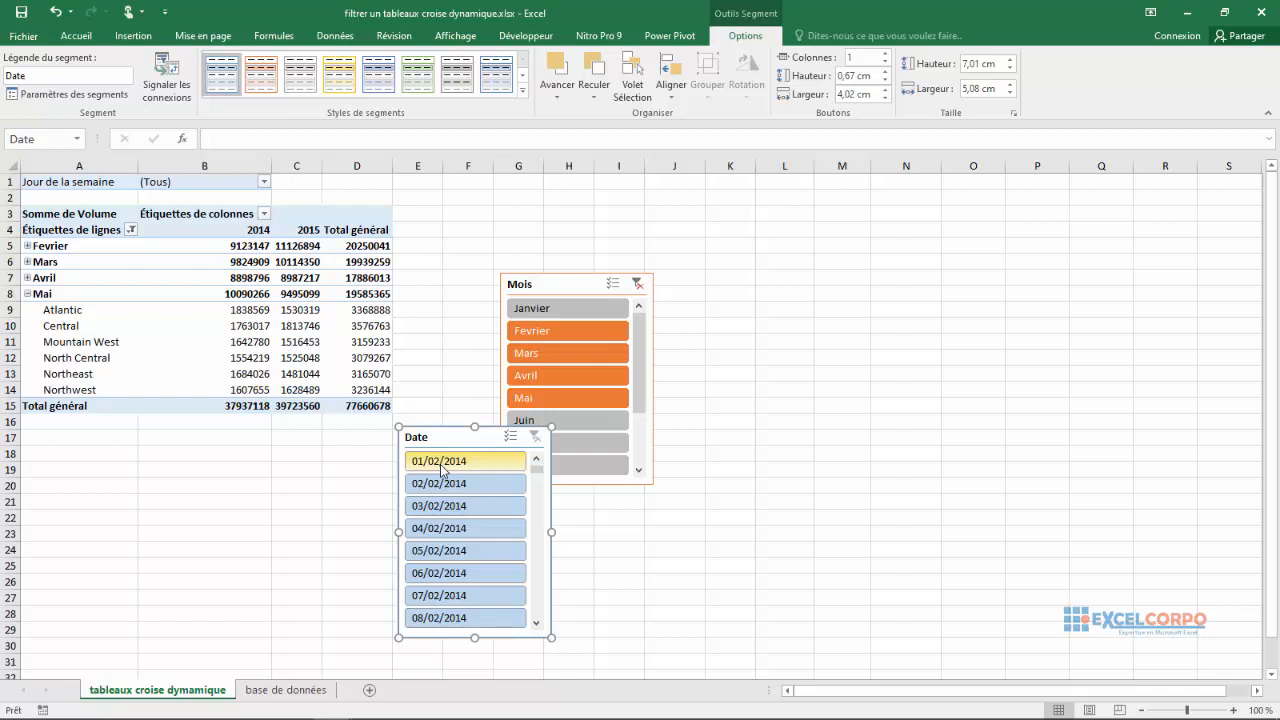
# Filter the pivot table by individual dates, by 01/02/2014, 03/02/2014 and 05/02/2014 combined, and finally by 02/02/2014 alone using the Date slicer
pyautogui.click(441, 464)
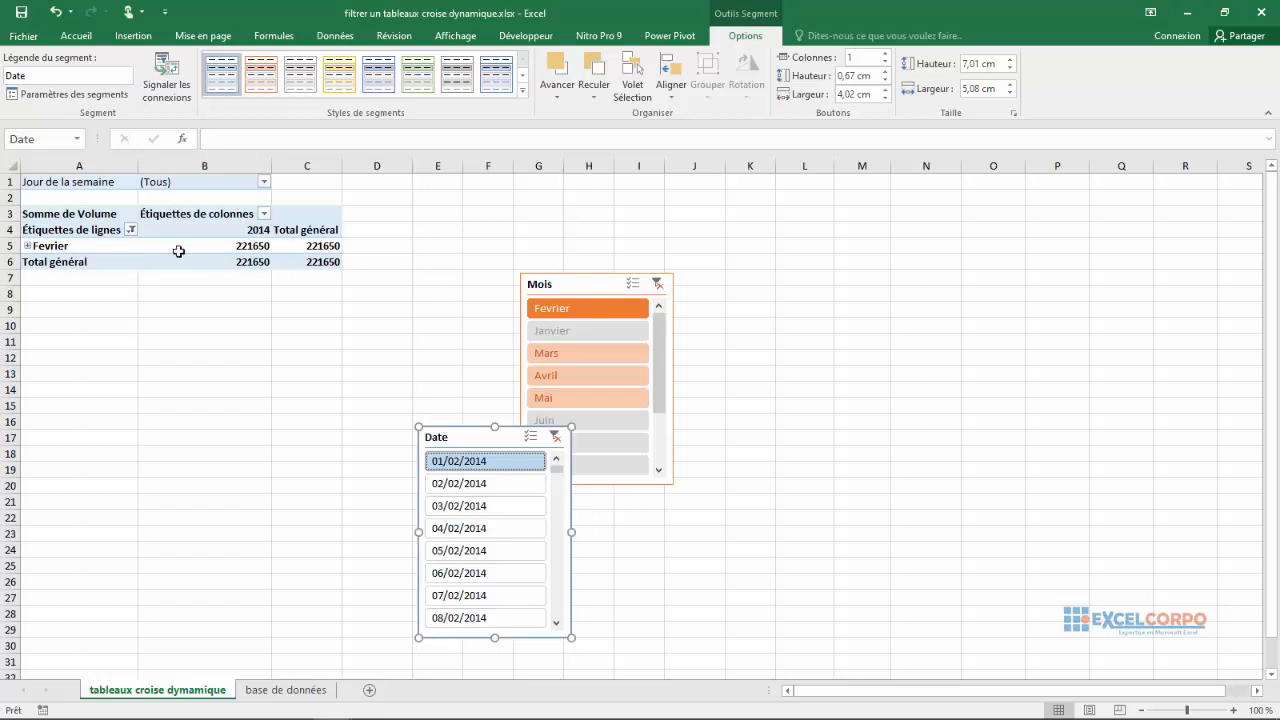
pyautogui.click(447, 507)
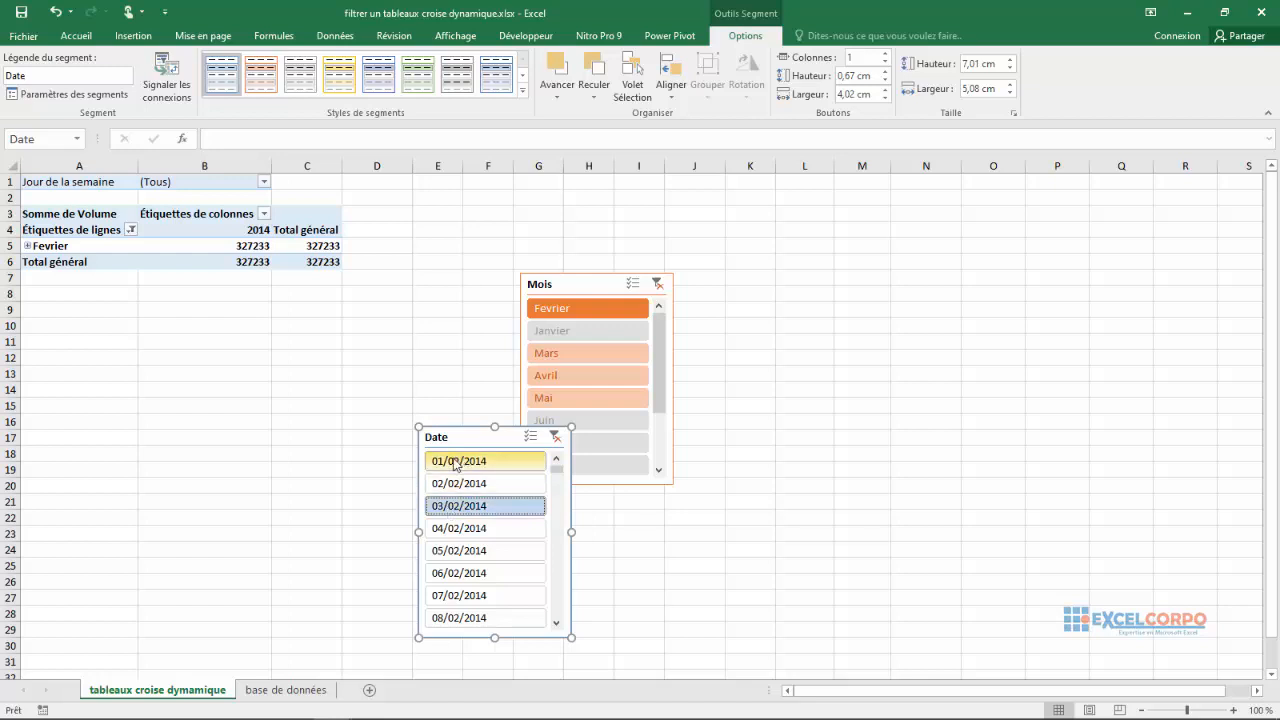
pyautogui.click(455, 463)
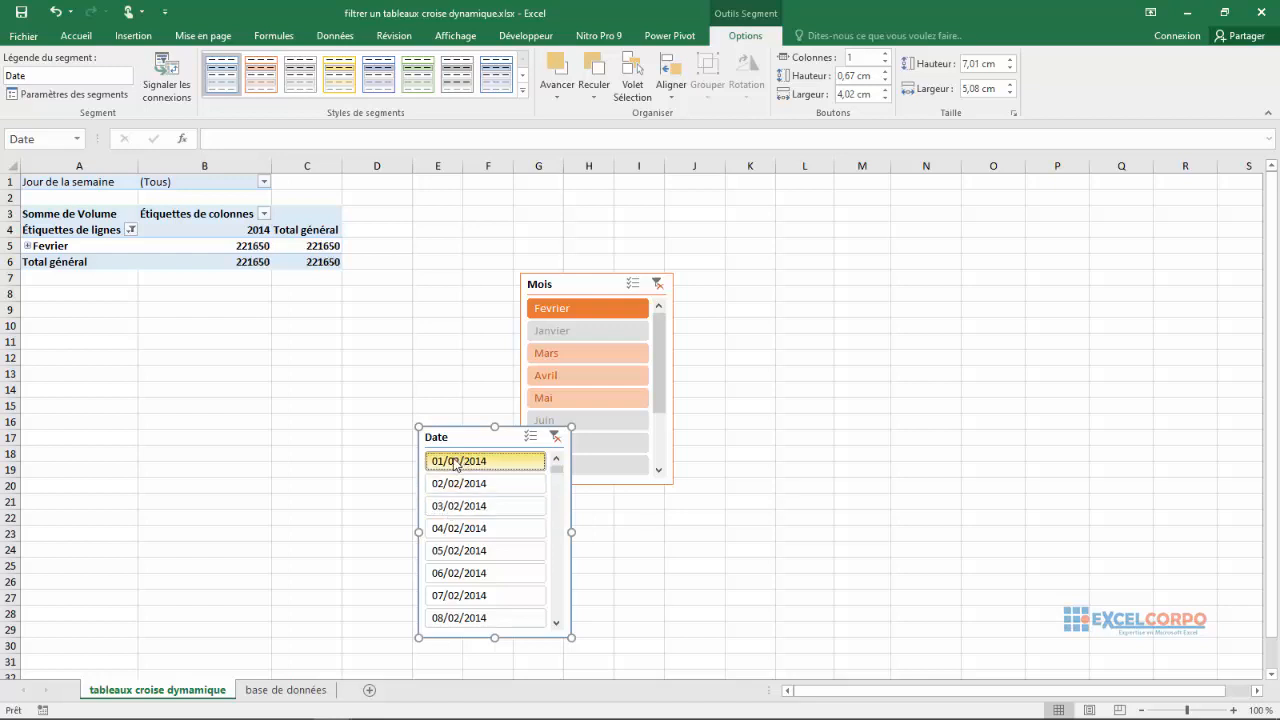
pyautogui.keyDown('ctrl'); pyautogui.click(450, 507); pyautogui.keyUp('ctrl')
pyautogui.keyDown('ctrl'); pyautogui.click(438, 552); pyautogui.keyUp('ctrl')
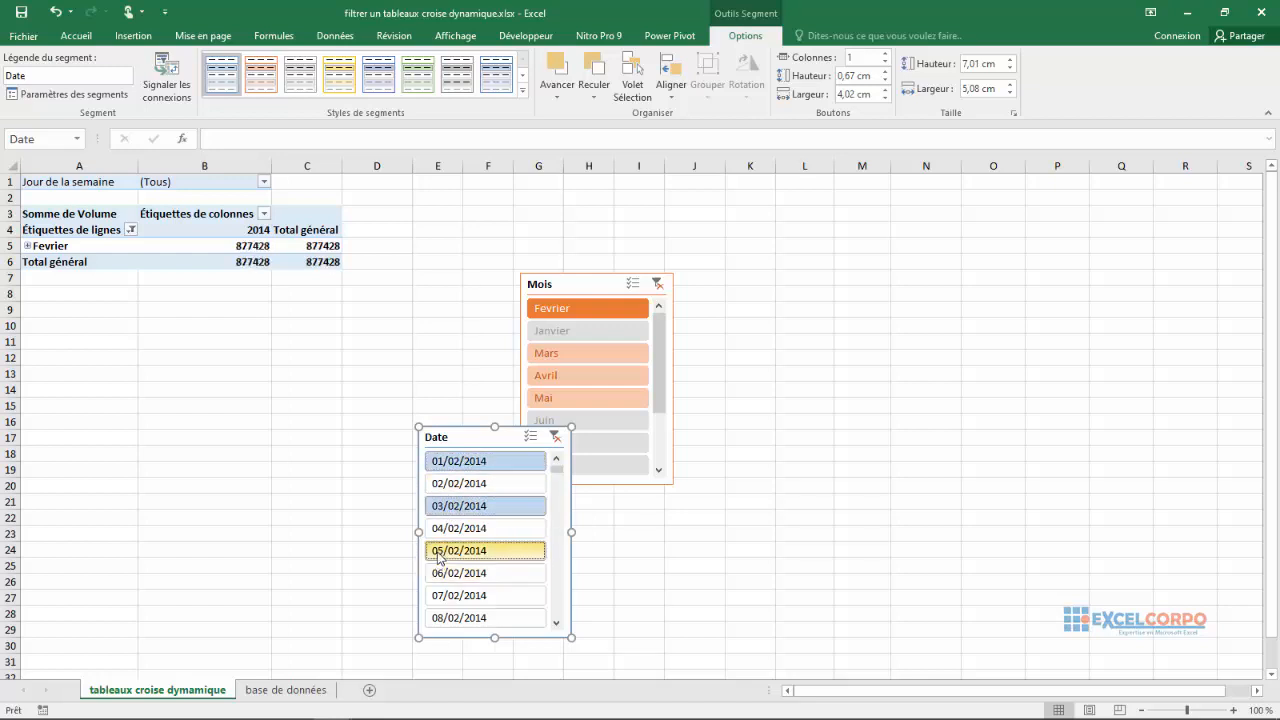
pyautogui.click(466, 485)
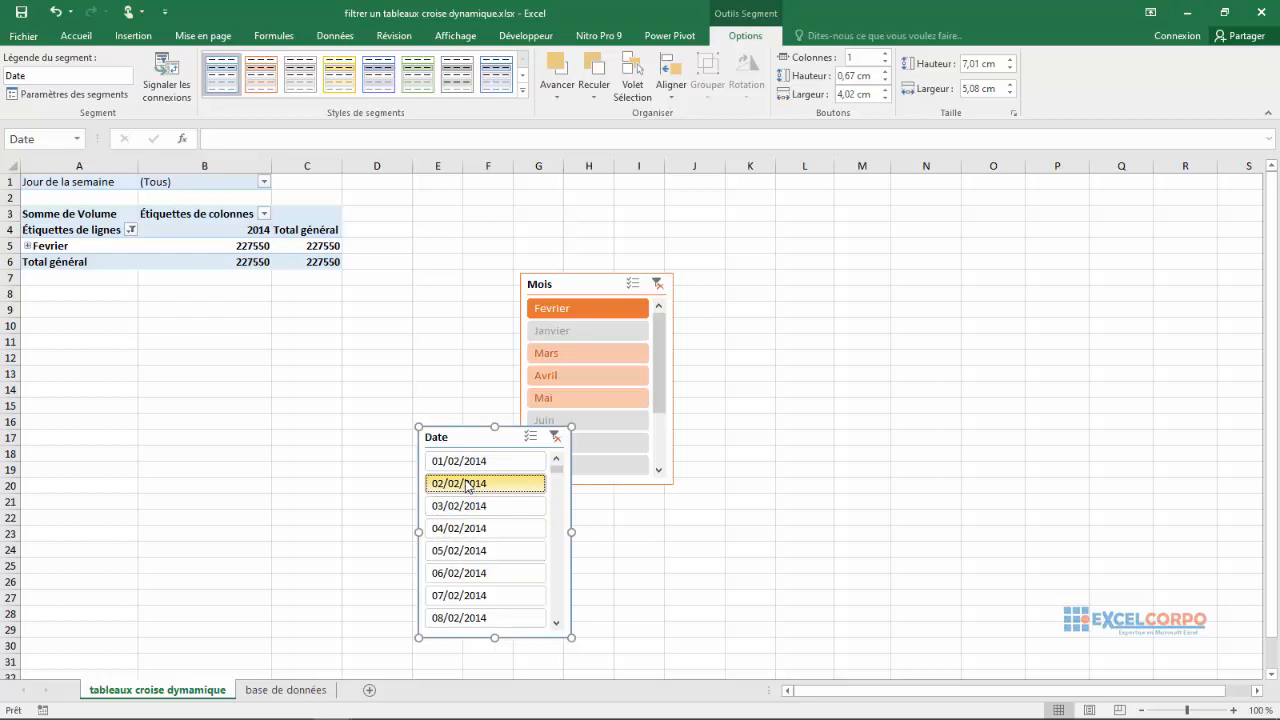
# Change the Mois slicer's selection to Janvier, Fevrier and Mars
pyautogui.click(552, 330)
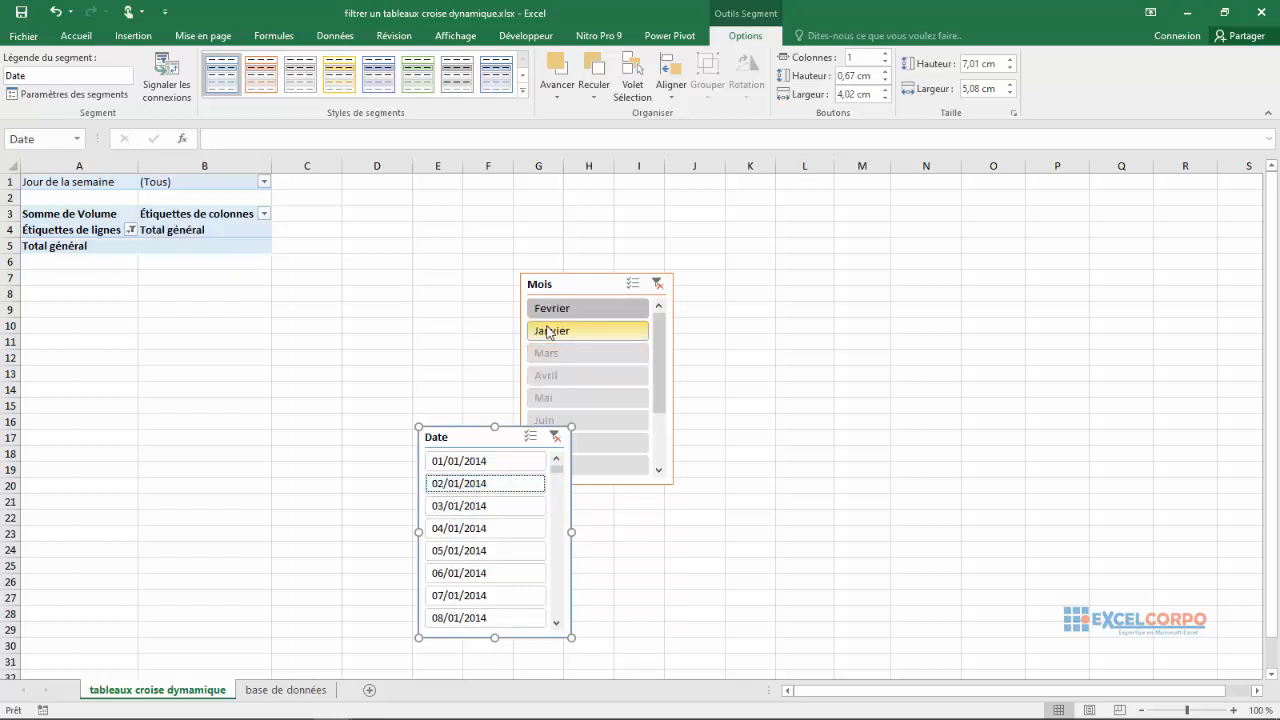
pyautogui.keyDown('ctrl'); pyautogui.click(576, 311); pyautogui.keyUp('ctrl')
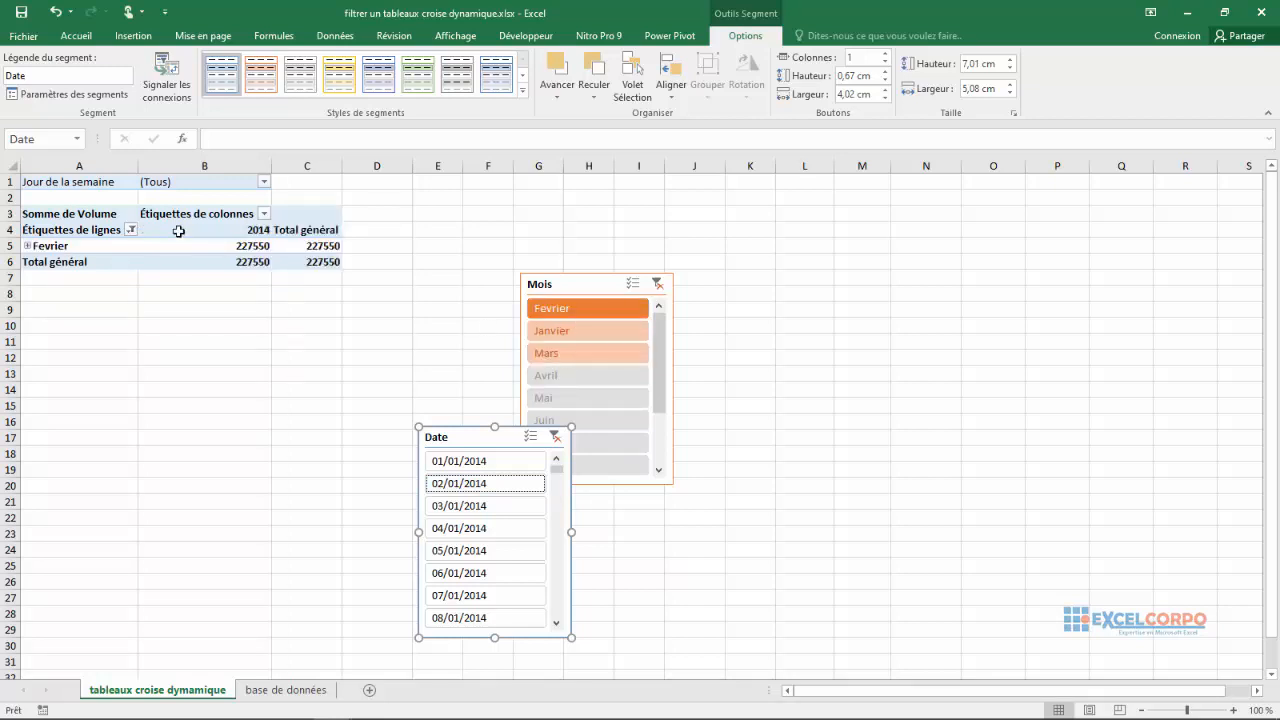
pyautogui.click(770, 343)
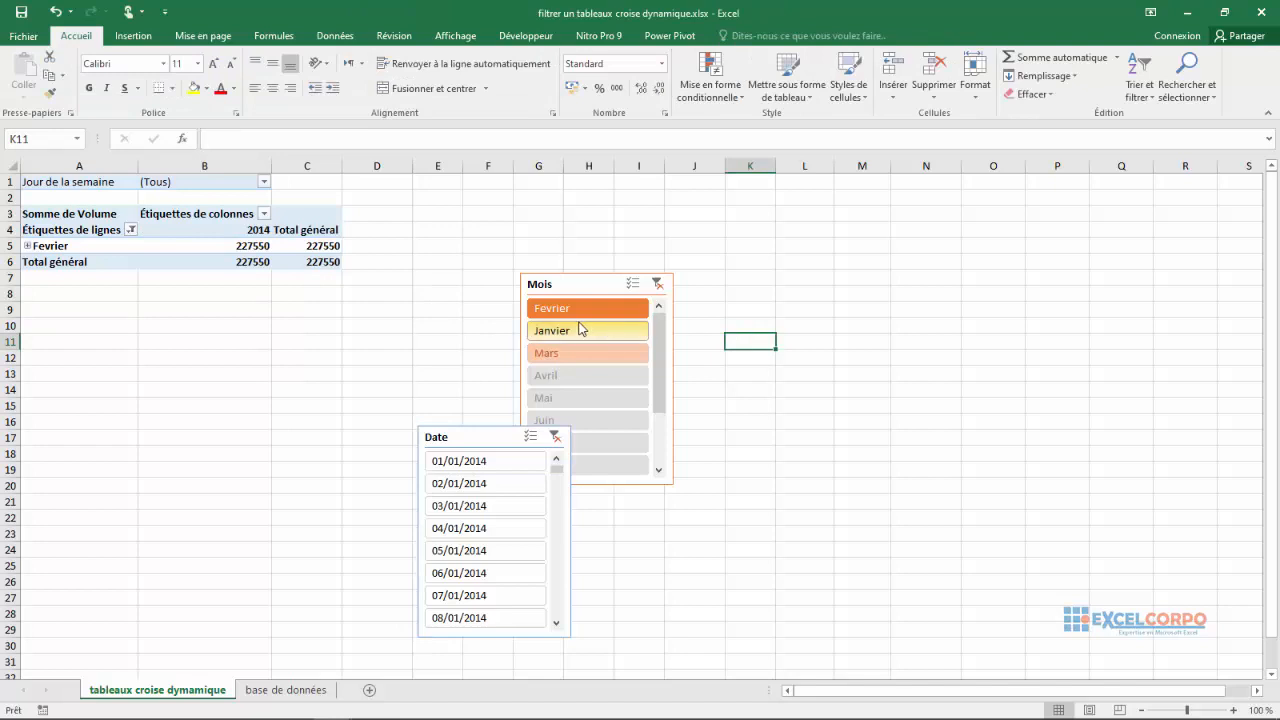
# Clear the Date slicer's filter and restrict the Mois slicer first to Mars, then to Fevrier only
pyautogui.click(556, 437)
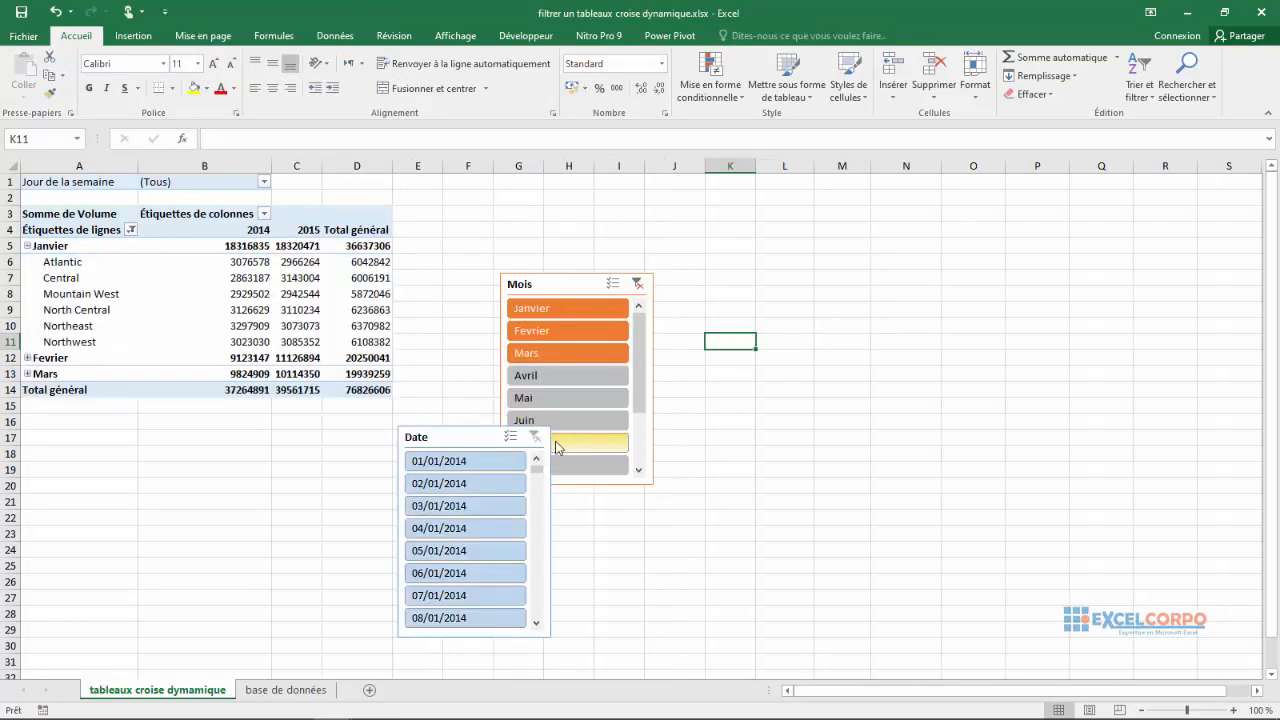
pyautogui.click(531, 358)
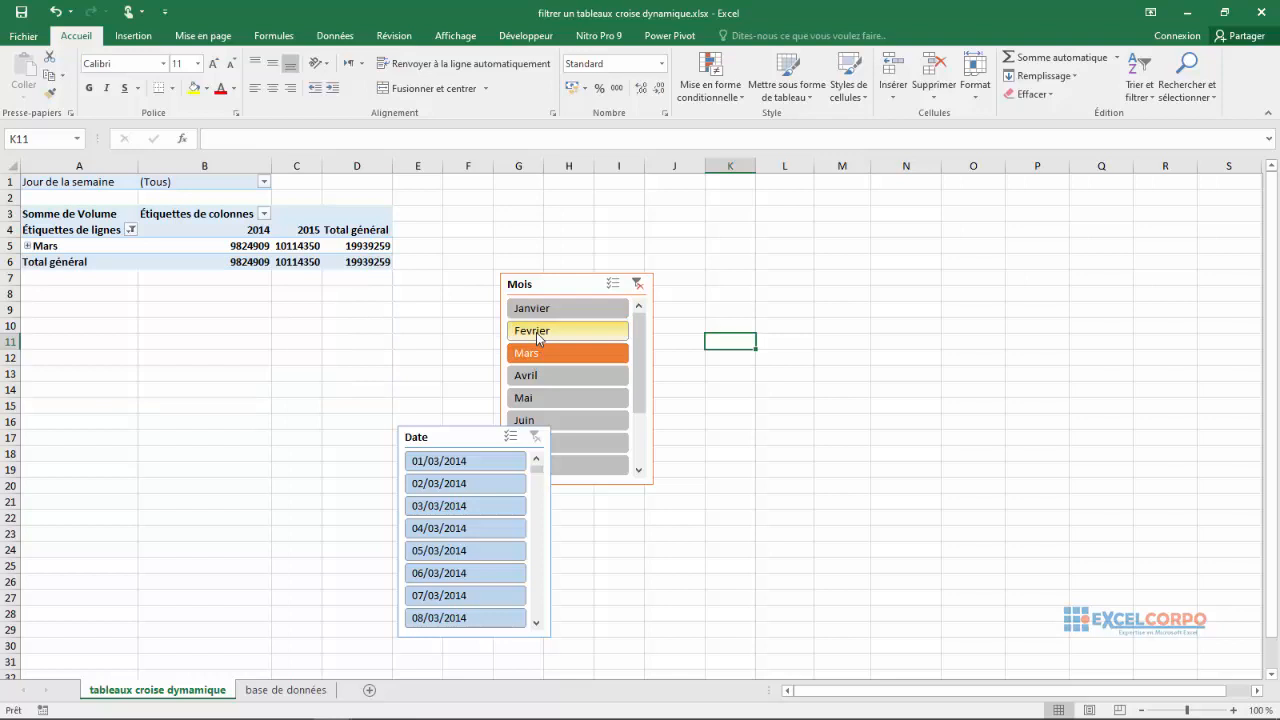
pyautogui.click(536, 332)
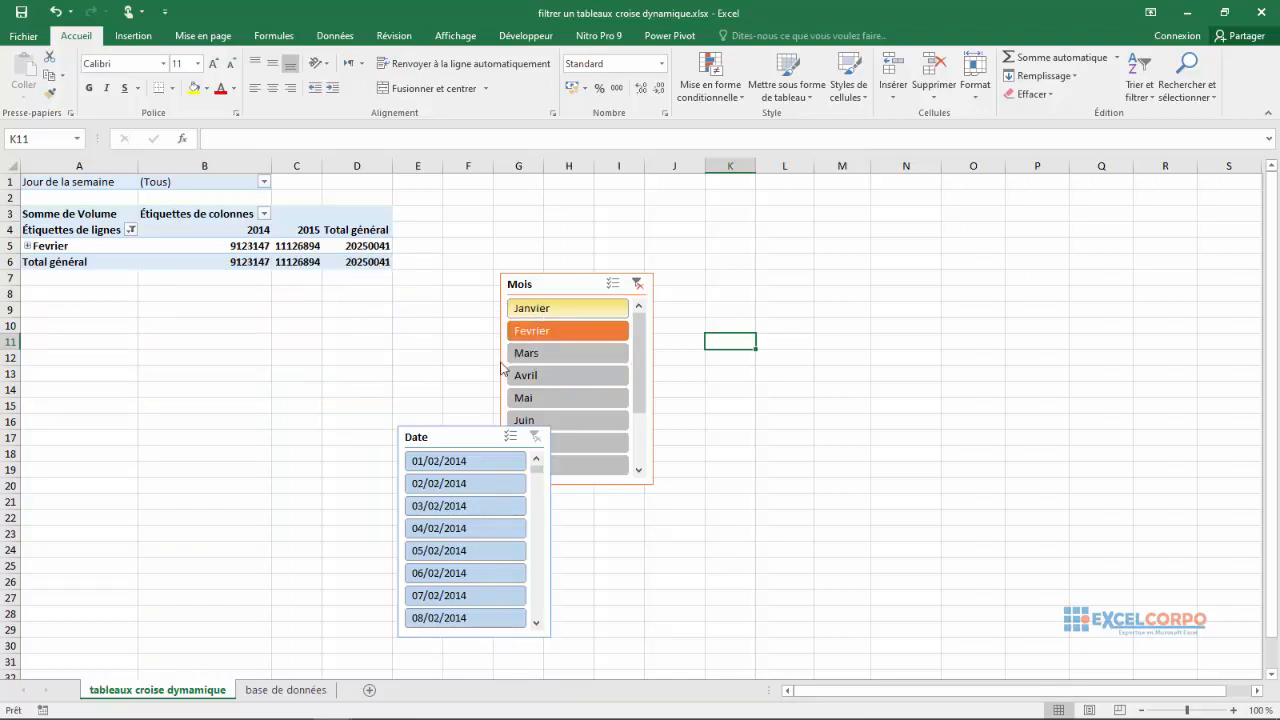
# Open the Date slicer's size properties and set its width to 6,1 cm and height to 5,6 cm
pyautogui.click(447, 439)
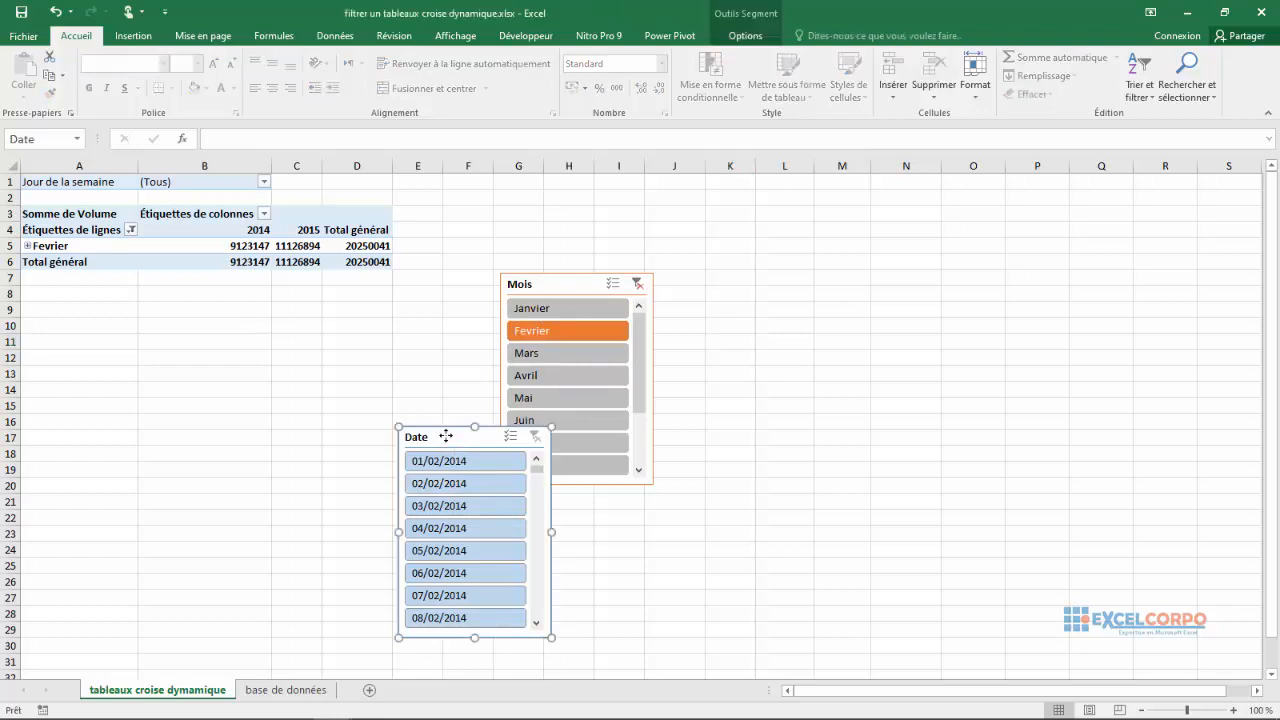
pyautogui.rightClick(446, 437)
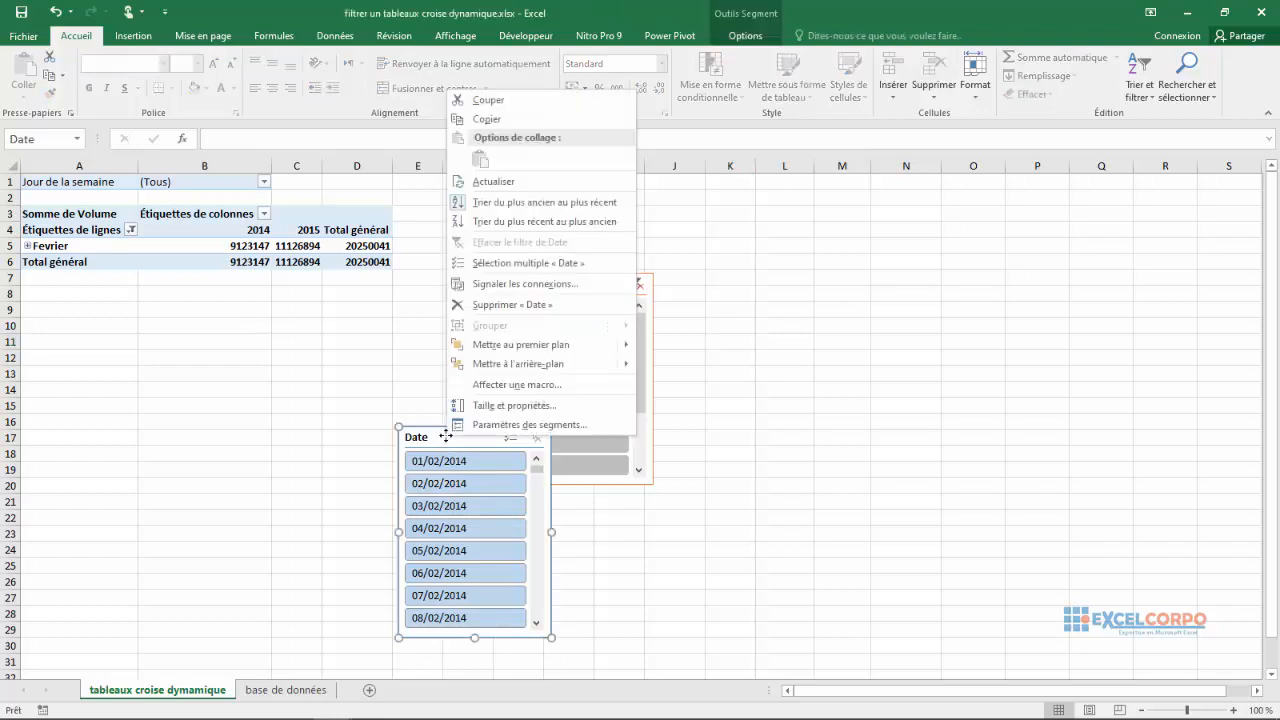
pyautogui.click(511, 406)
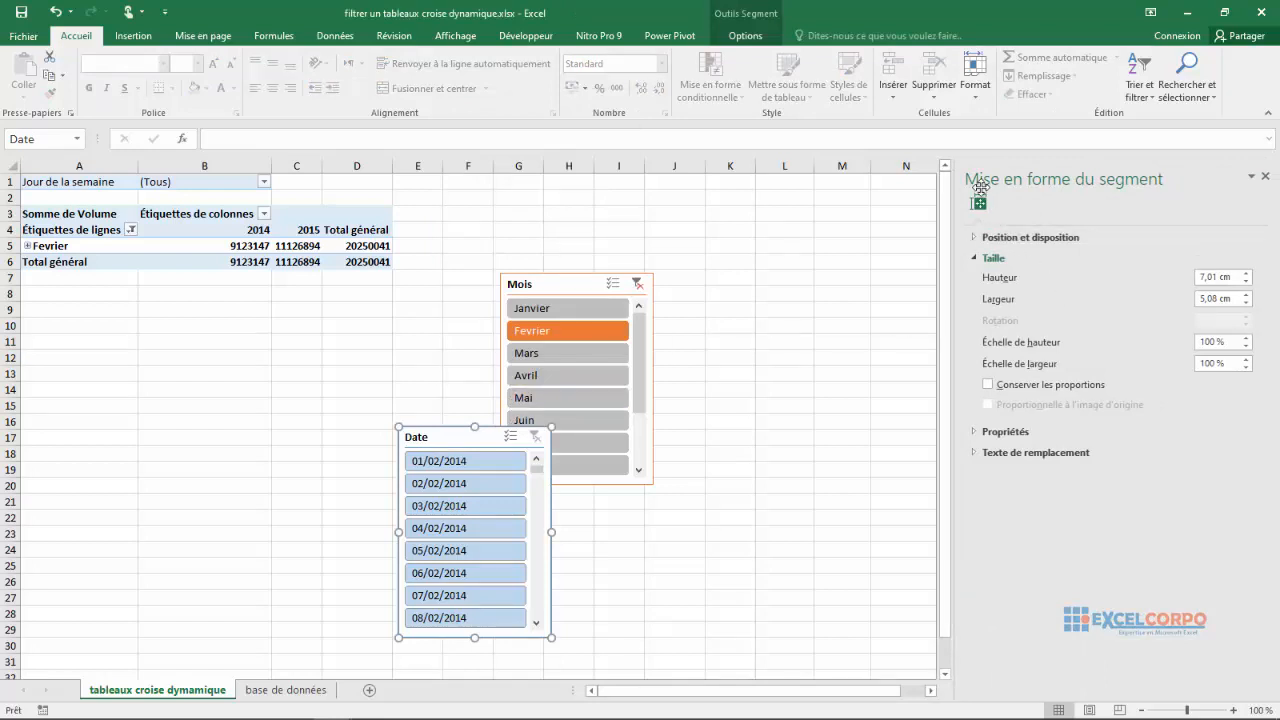
pyautogui.click(1246, 294)
pyautogui.click(1246, 281)
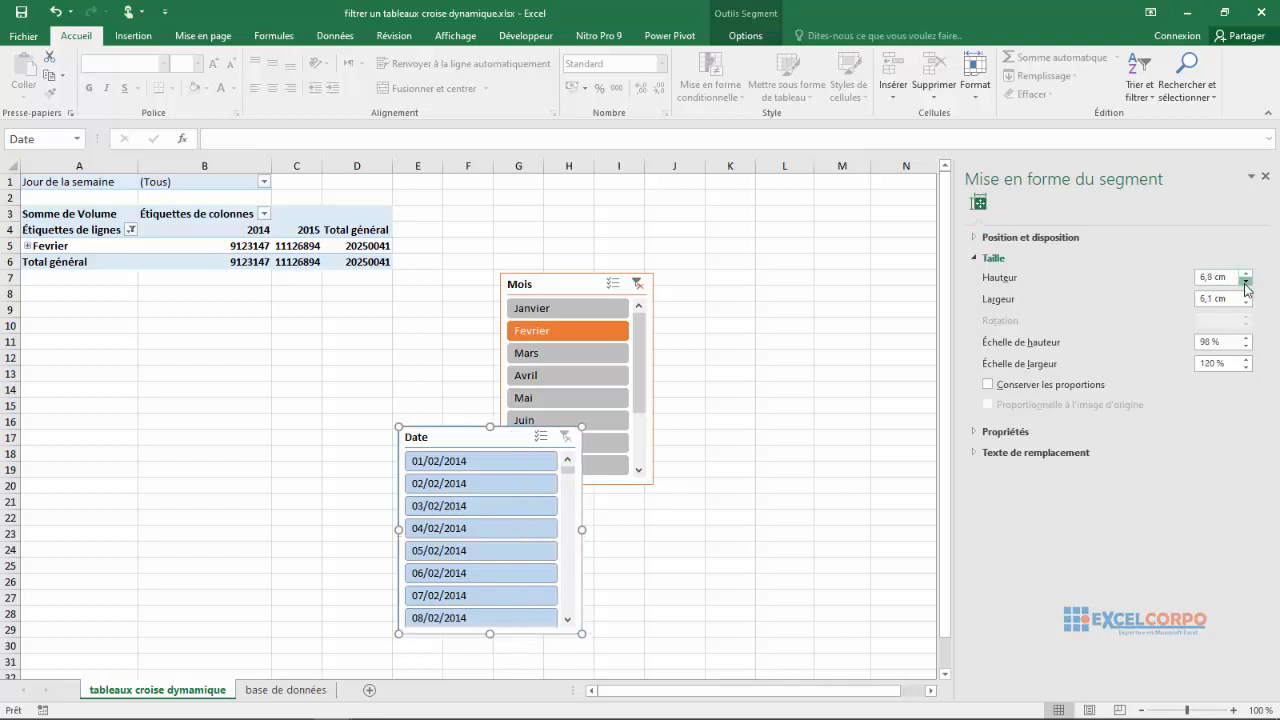
pyautogui.click(1246, 282)
pyautogui.click(1246, 282)
pyautogui.click(1246, 282)
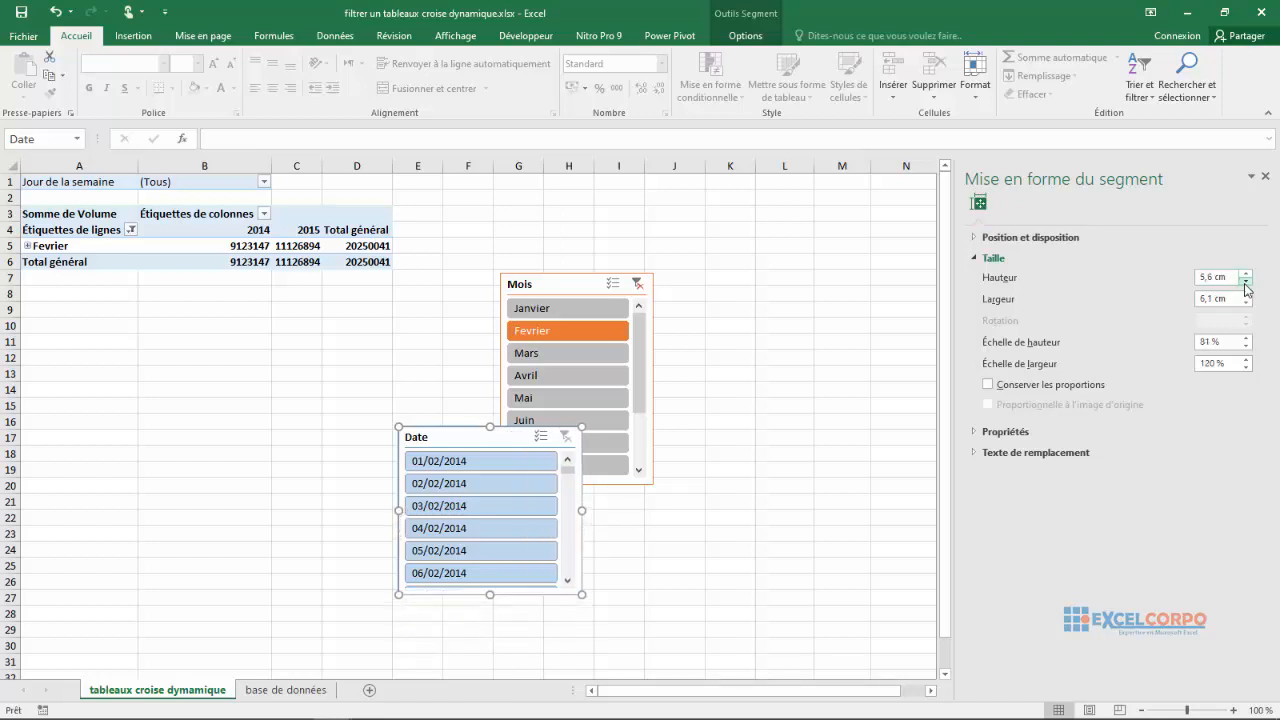
# Adjust the Date slicer's height scale up to 95 % and back down to 87 %
pyautogui.click(1246, 338)
pyautogui.click(1246, 338)
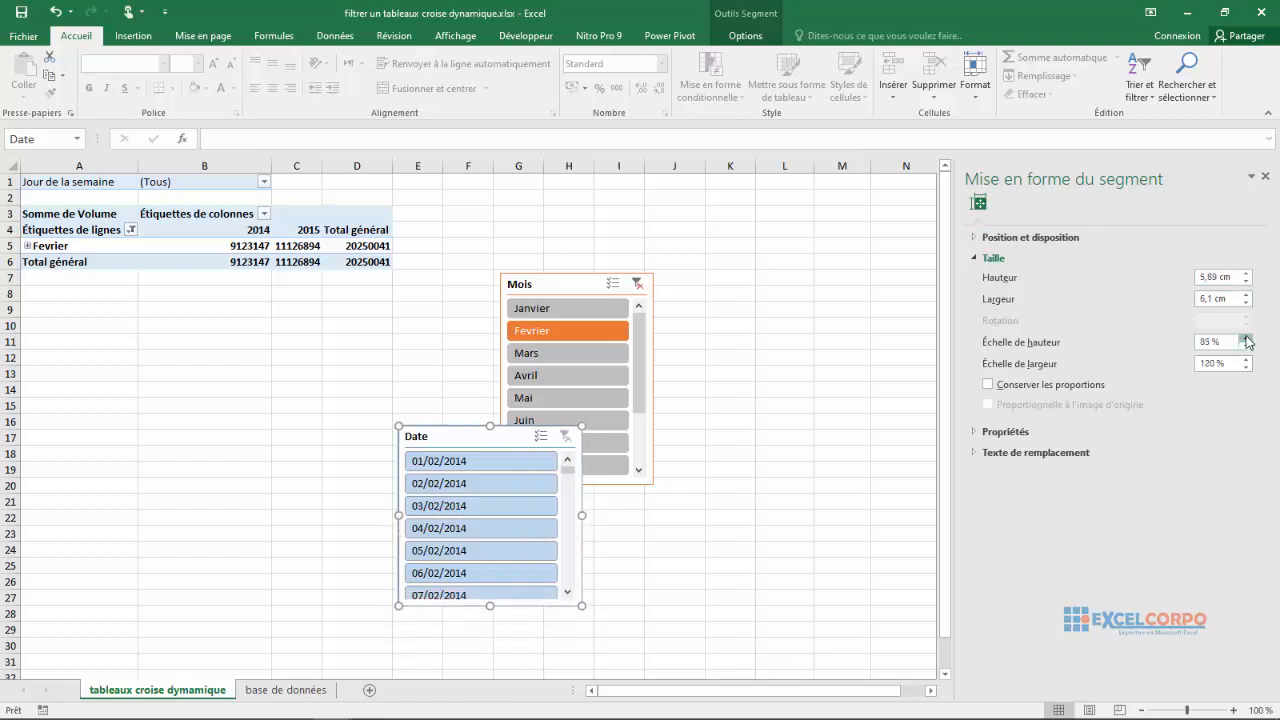
pyautogui.click(1246, 338)
pyautogui.click(1246, 338)
pyautogui.click(1246, 338)
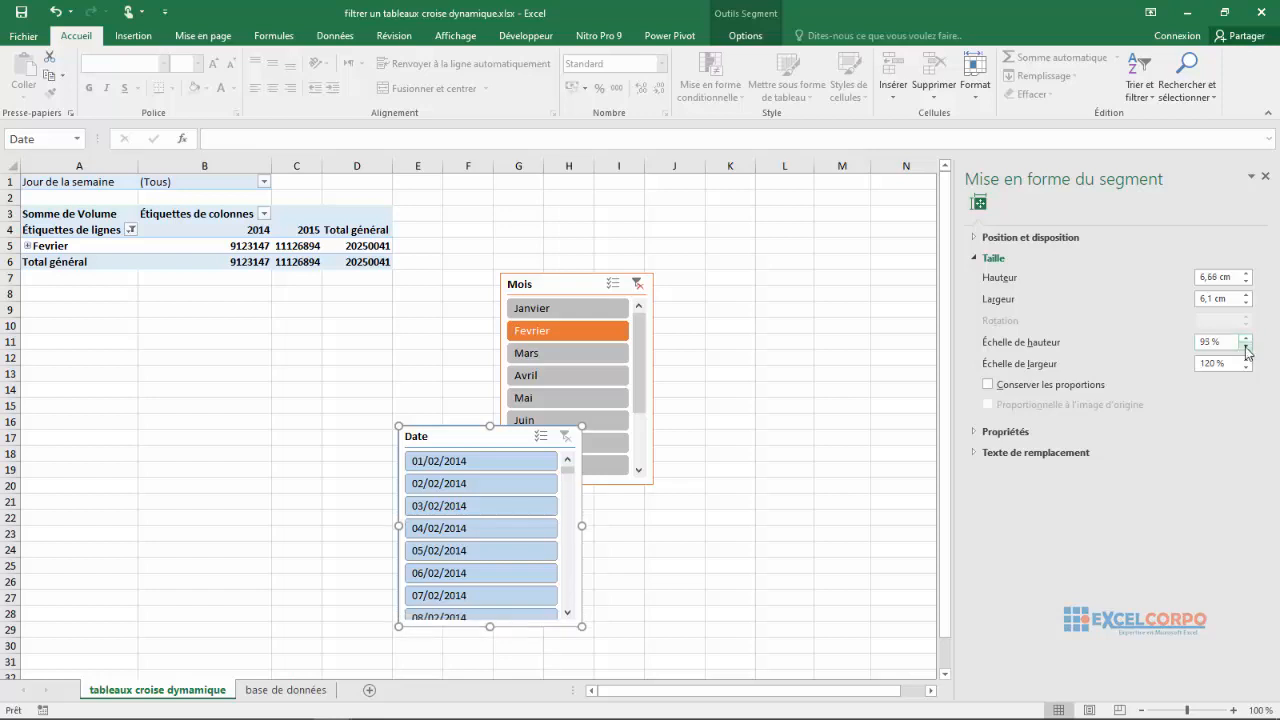
pyautogui.click(1246, 346)
pyautogui.click(1246, 346)
pyautogui.click(1246, 346)
pyautogui.click(1246, 346)
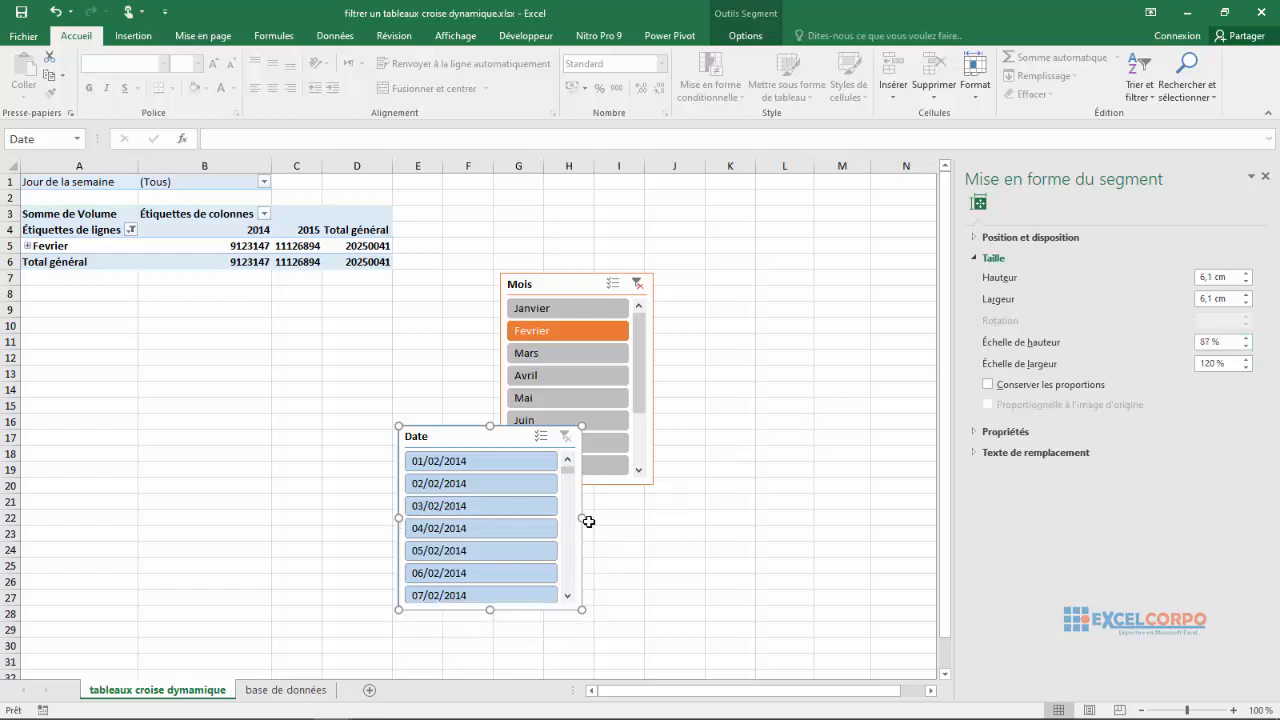
# Stretch the Date slicer freehand on both sides and at its lower edge to about 14,3 cm wide and 7,8 cm high
pyautogui.moveTo(589, 521); pyautogui.dragTo(647, 518)
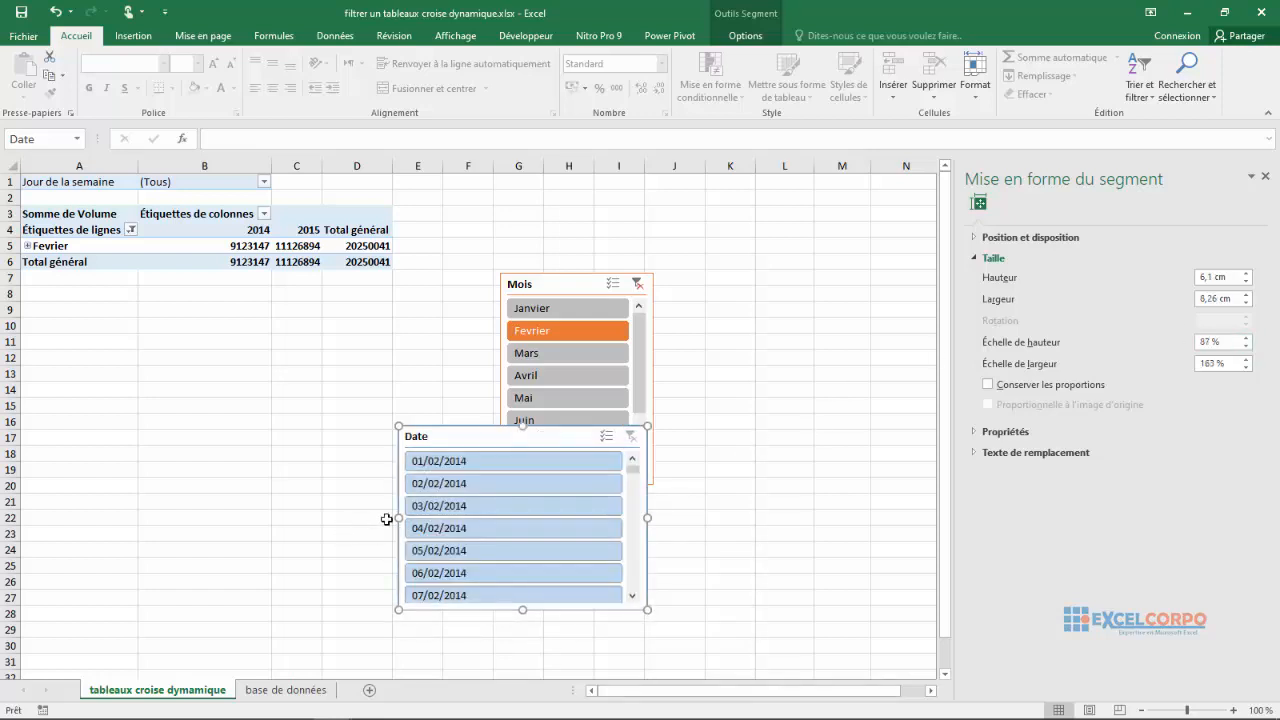
pyautogui.moveTo(397, 520); pyautogui.dragTo(214, 505)
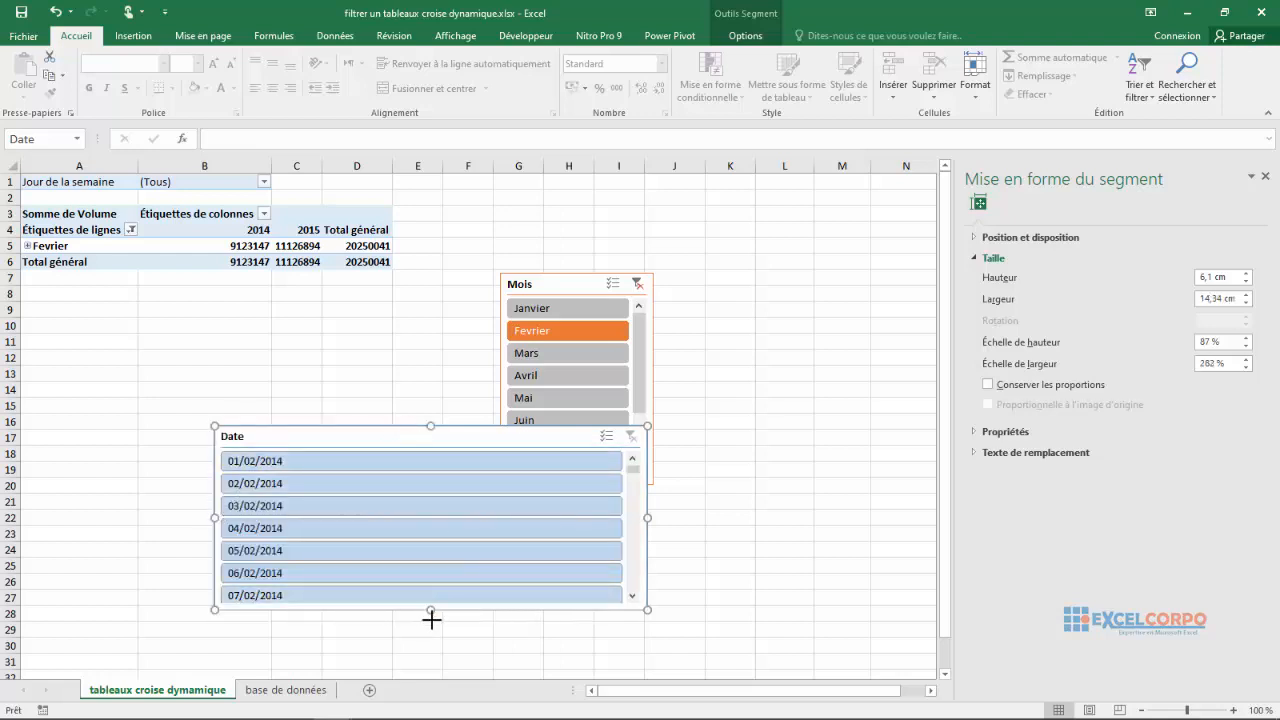
pyautogui.moveTo(431, 610); pyautogui.dragTo(431, 662)
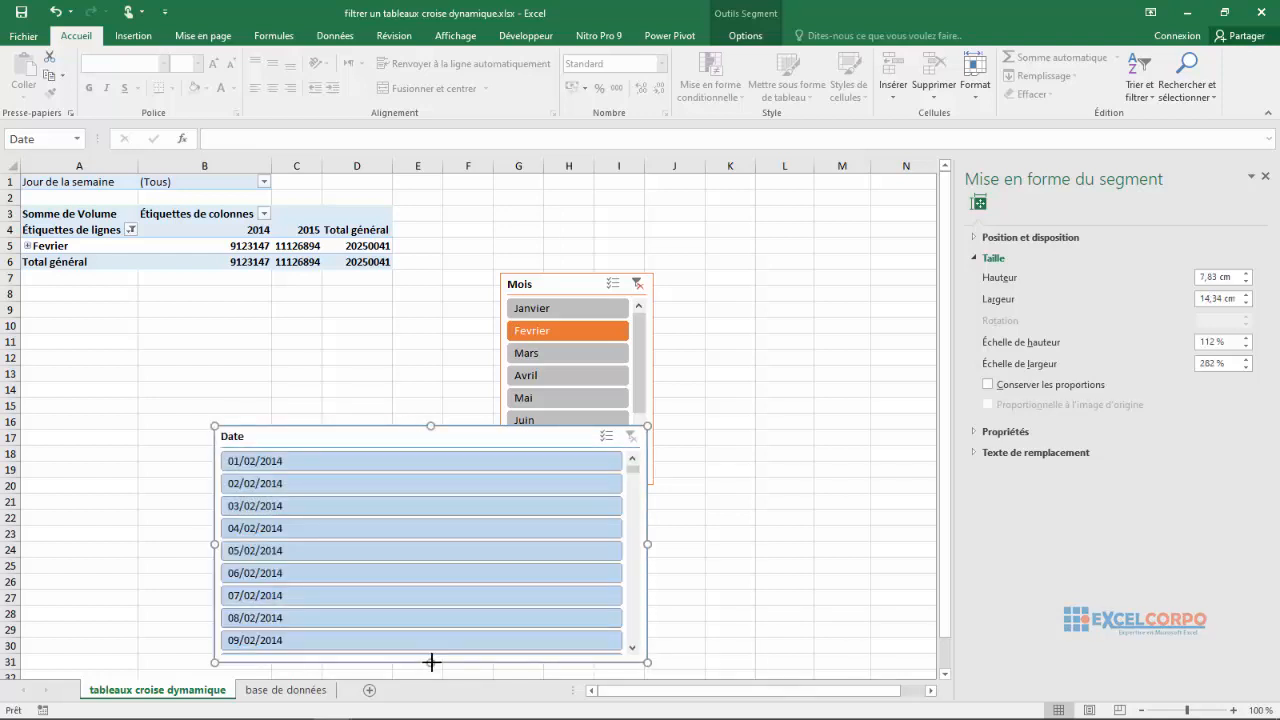
# Select 01/02/2014 and 02/02/2014 in the Date slicer, and move it beside the Mois slicer, closing the slicer formatting options
pyautogui.click(560, 483)
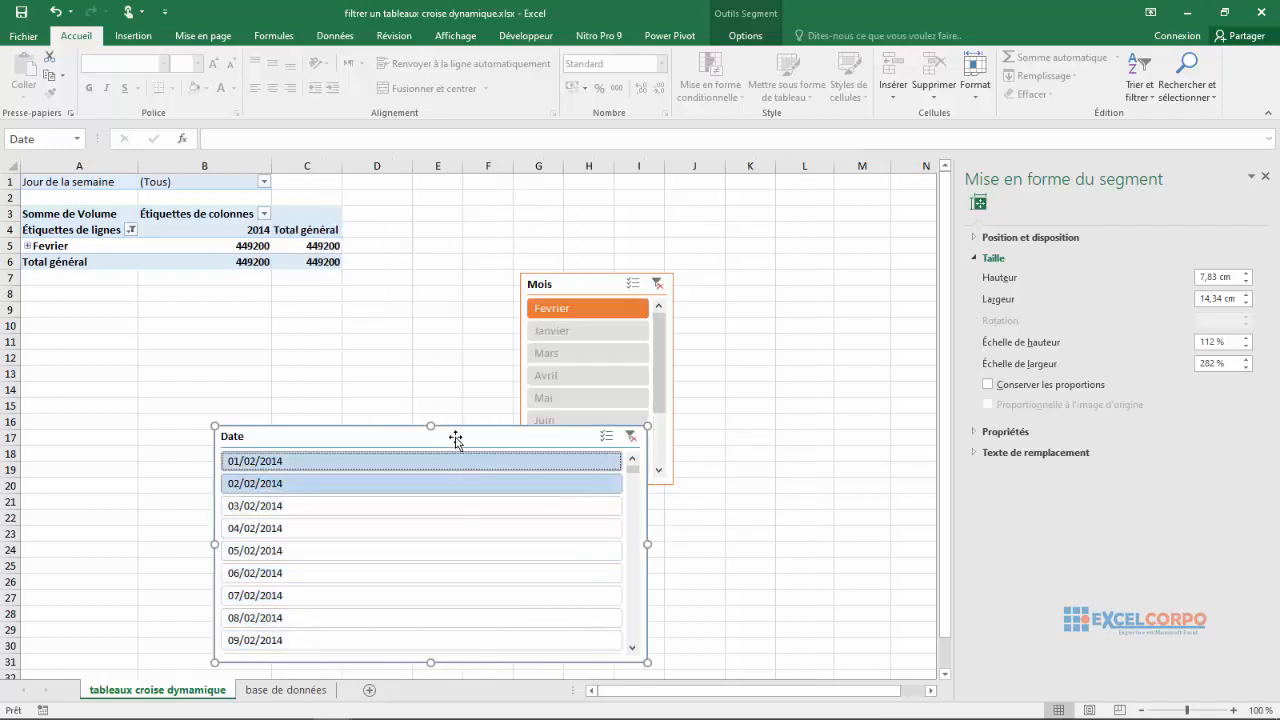
pyautogui.moveTo(451, 437); pyautogui.dragTo(329, 372)
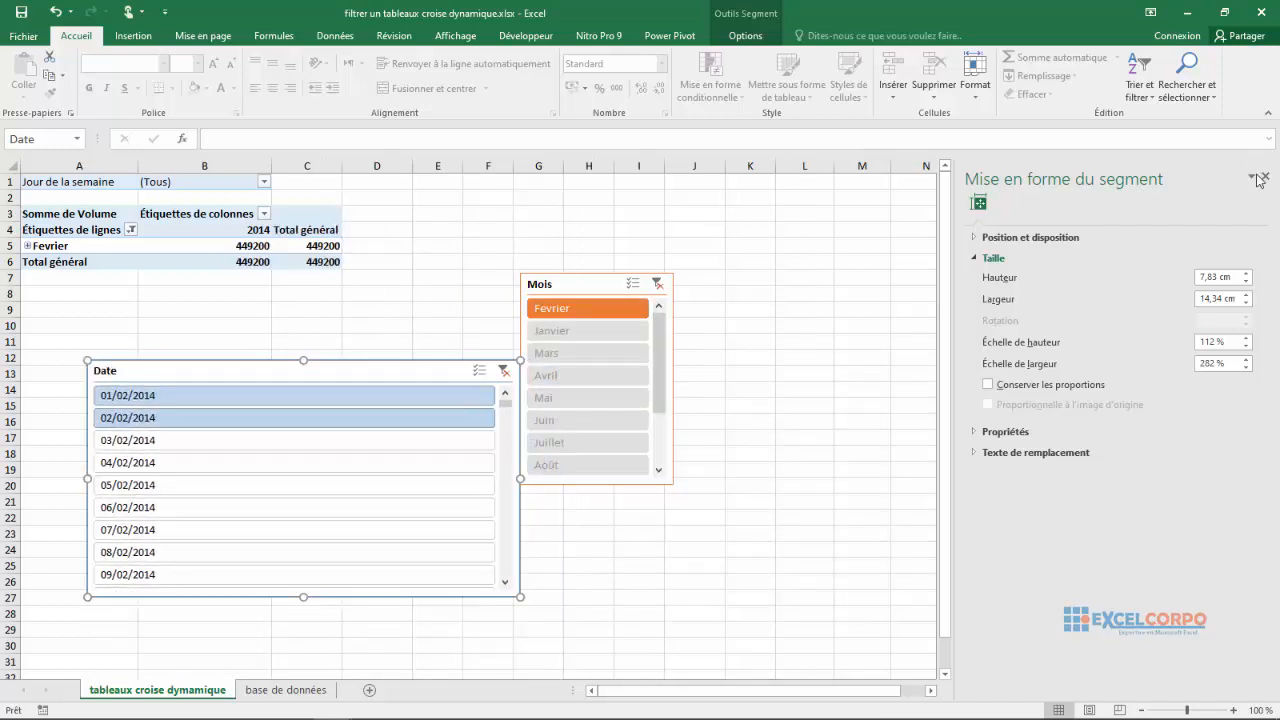
pyautogui.click(1264, 177)
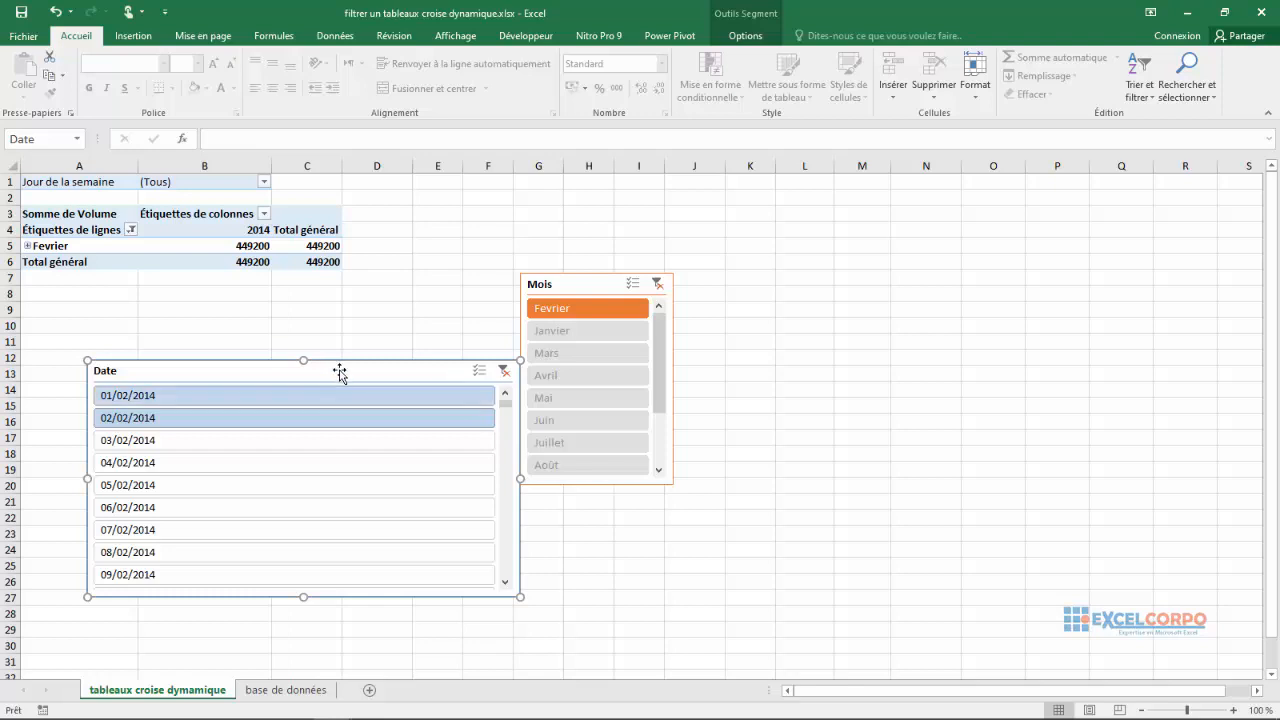
# Delete the Date slicer and clear the Mois slicer's filter
pyautogui.rightClick(340, 374)
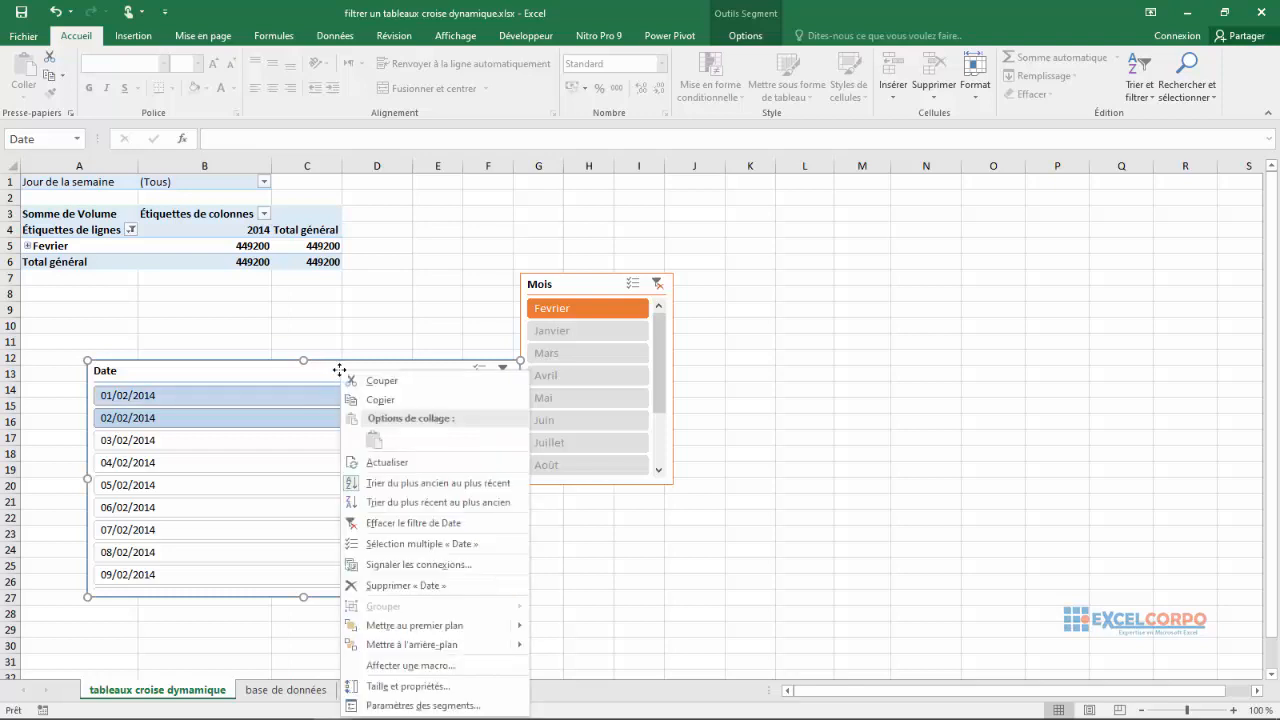
pyautogui.click(421, 585)
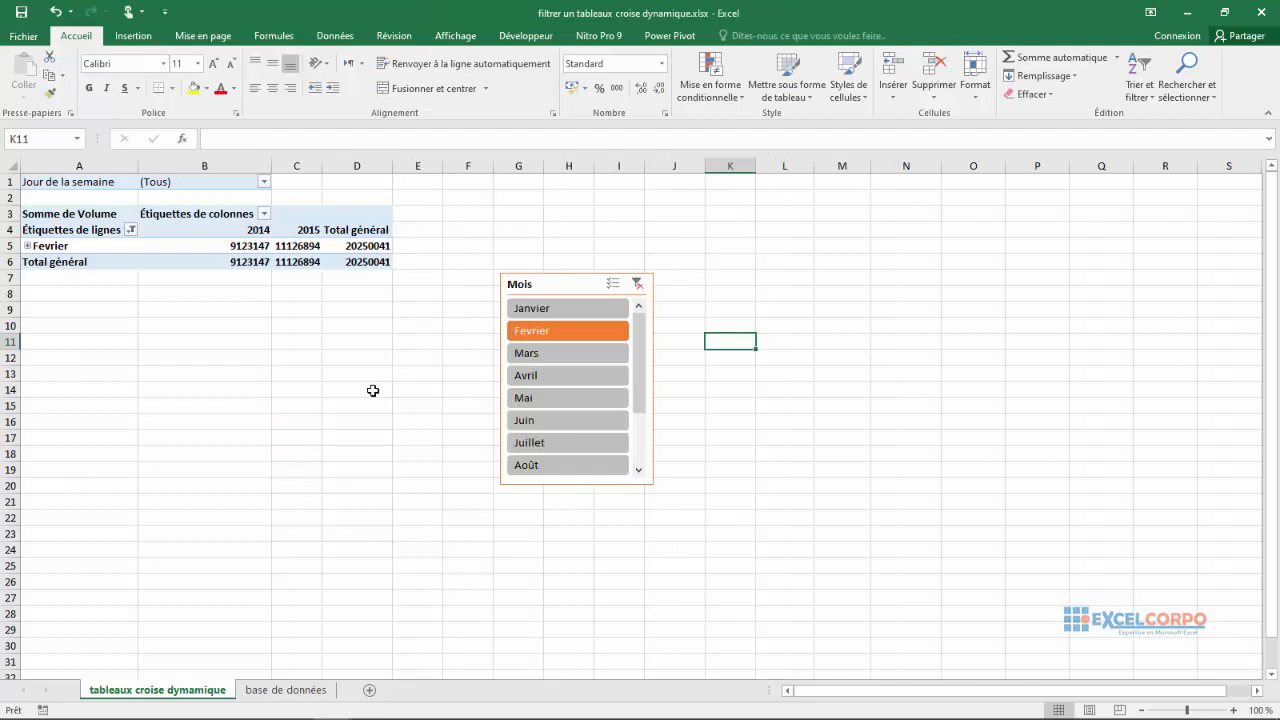
pyautogui.click(638, 286)
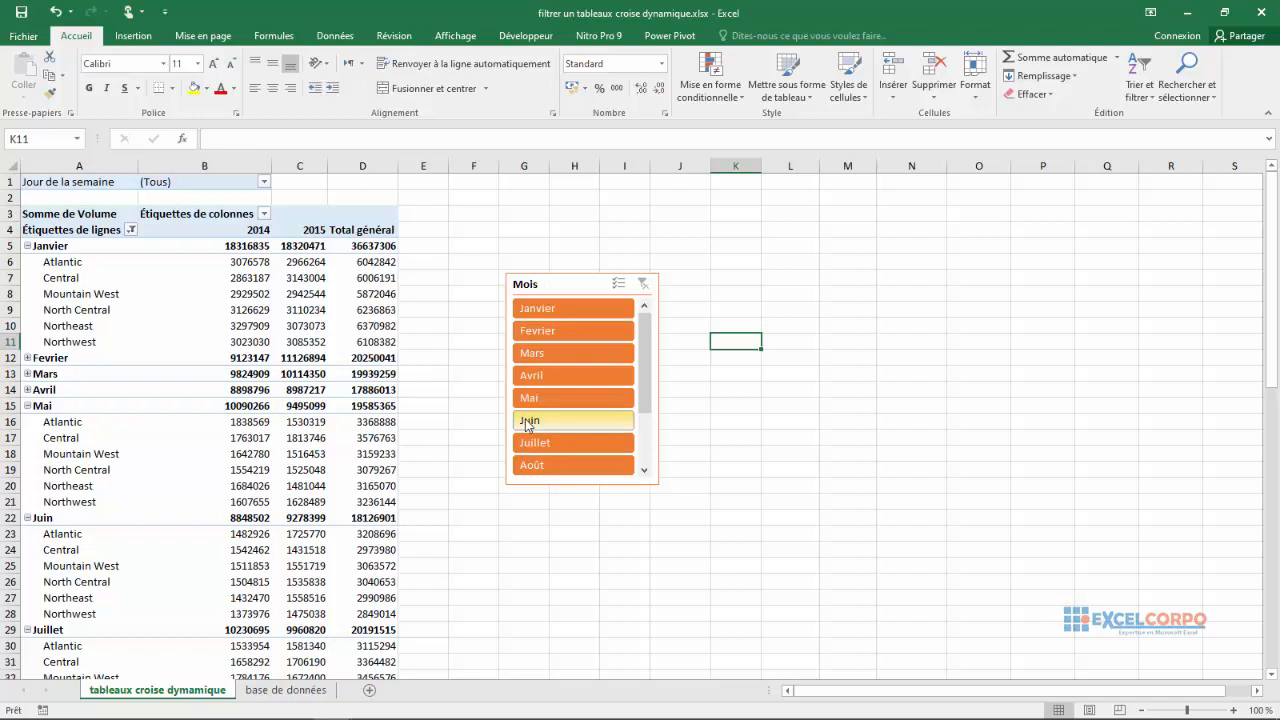
# Move the Mois slicer slightly upward and remove the Centre field from the pivot table
pyautogui.moveTo(571, 286); pyautogui.dragTo(563, 257)
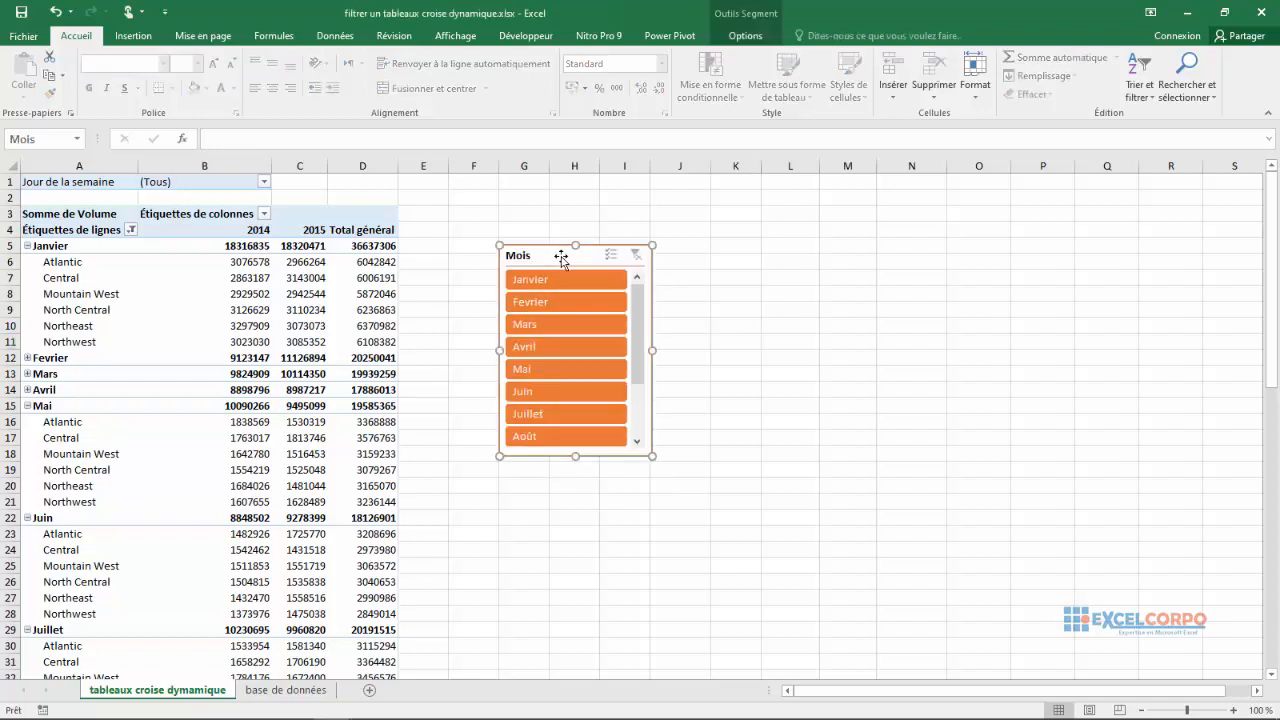
pyautogui.click(323, 328)
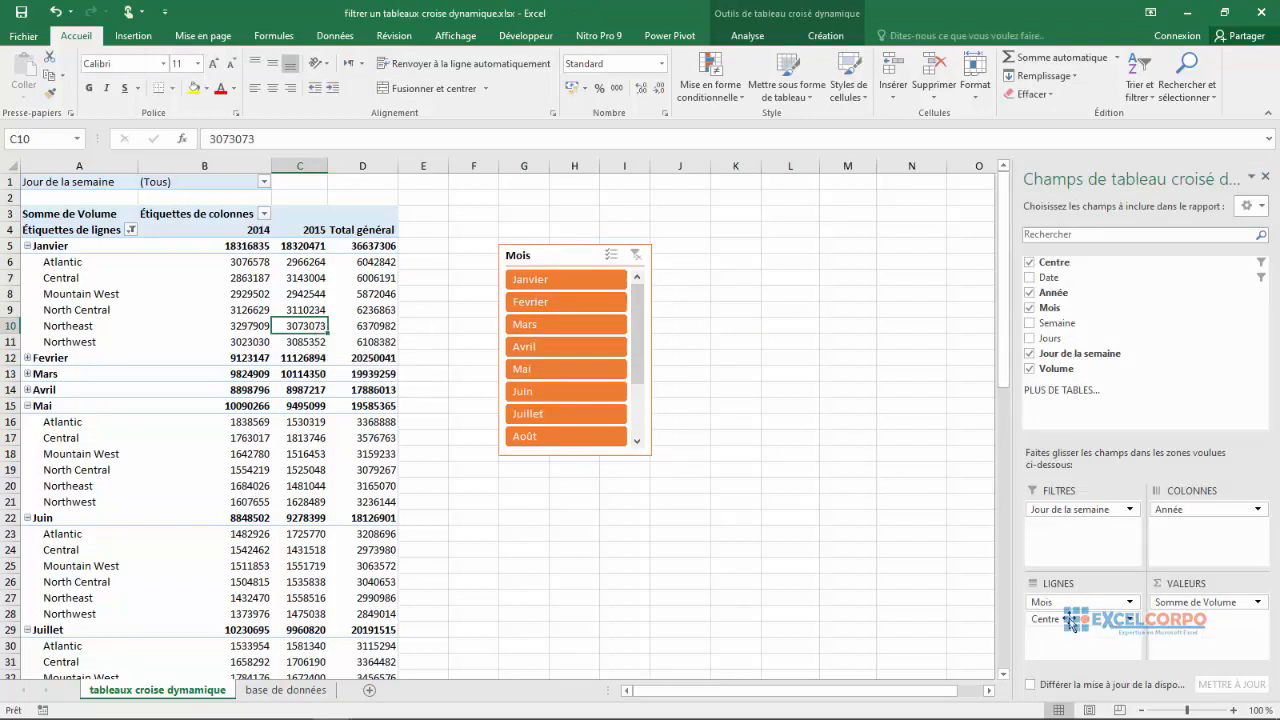
pyautogui.click(1028, 263)
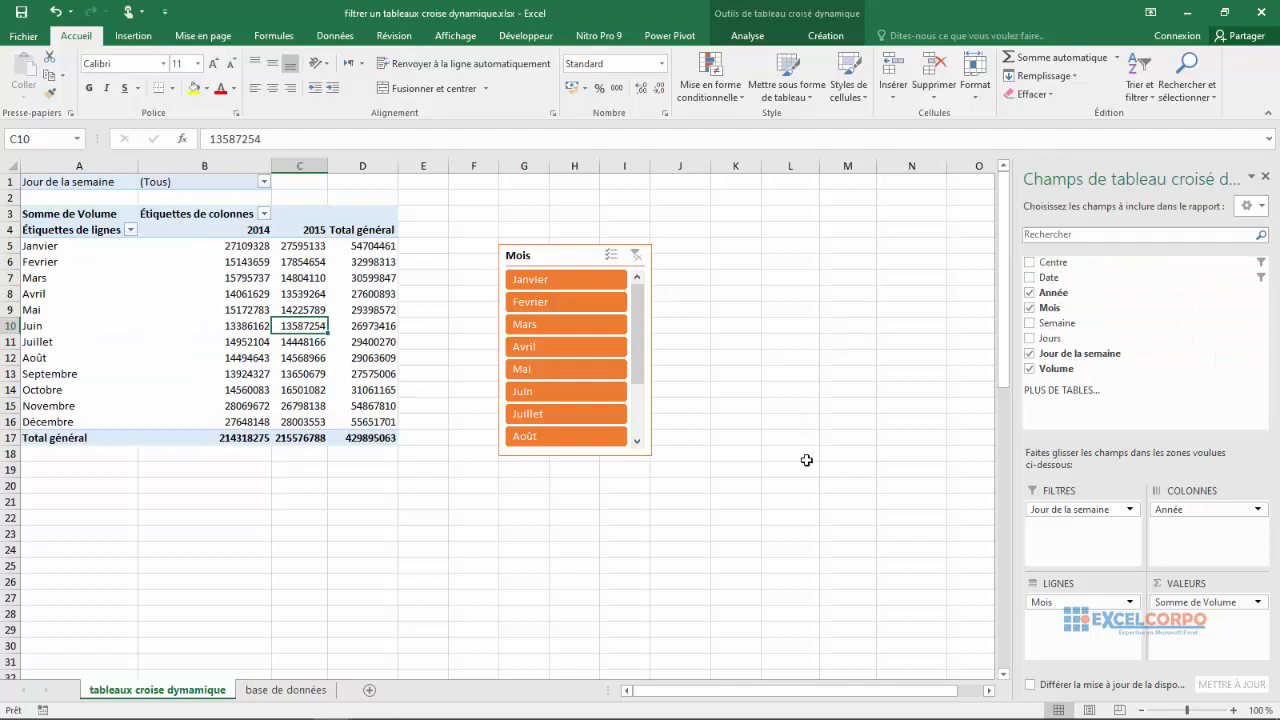
pyautogui.click(689, 441)
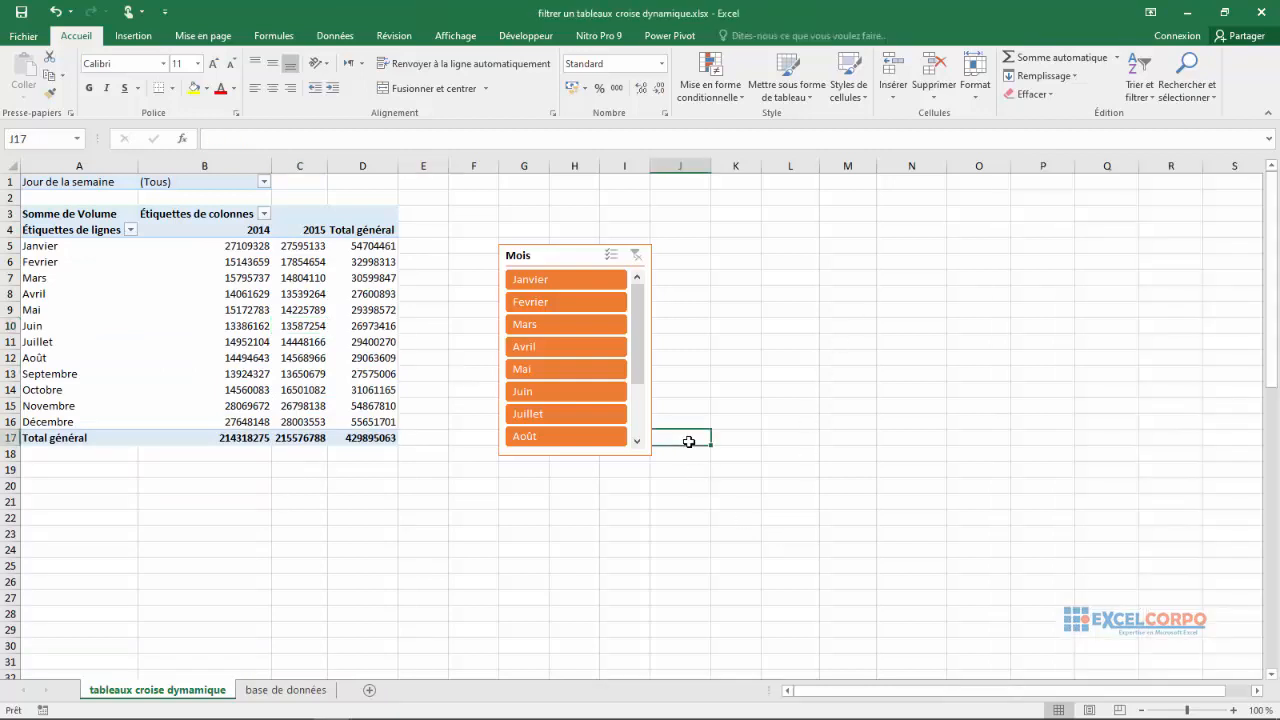